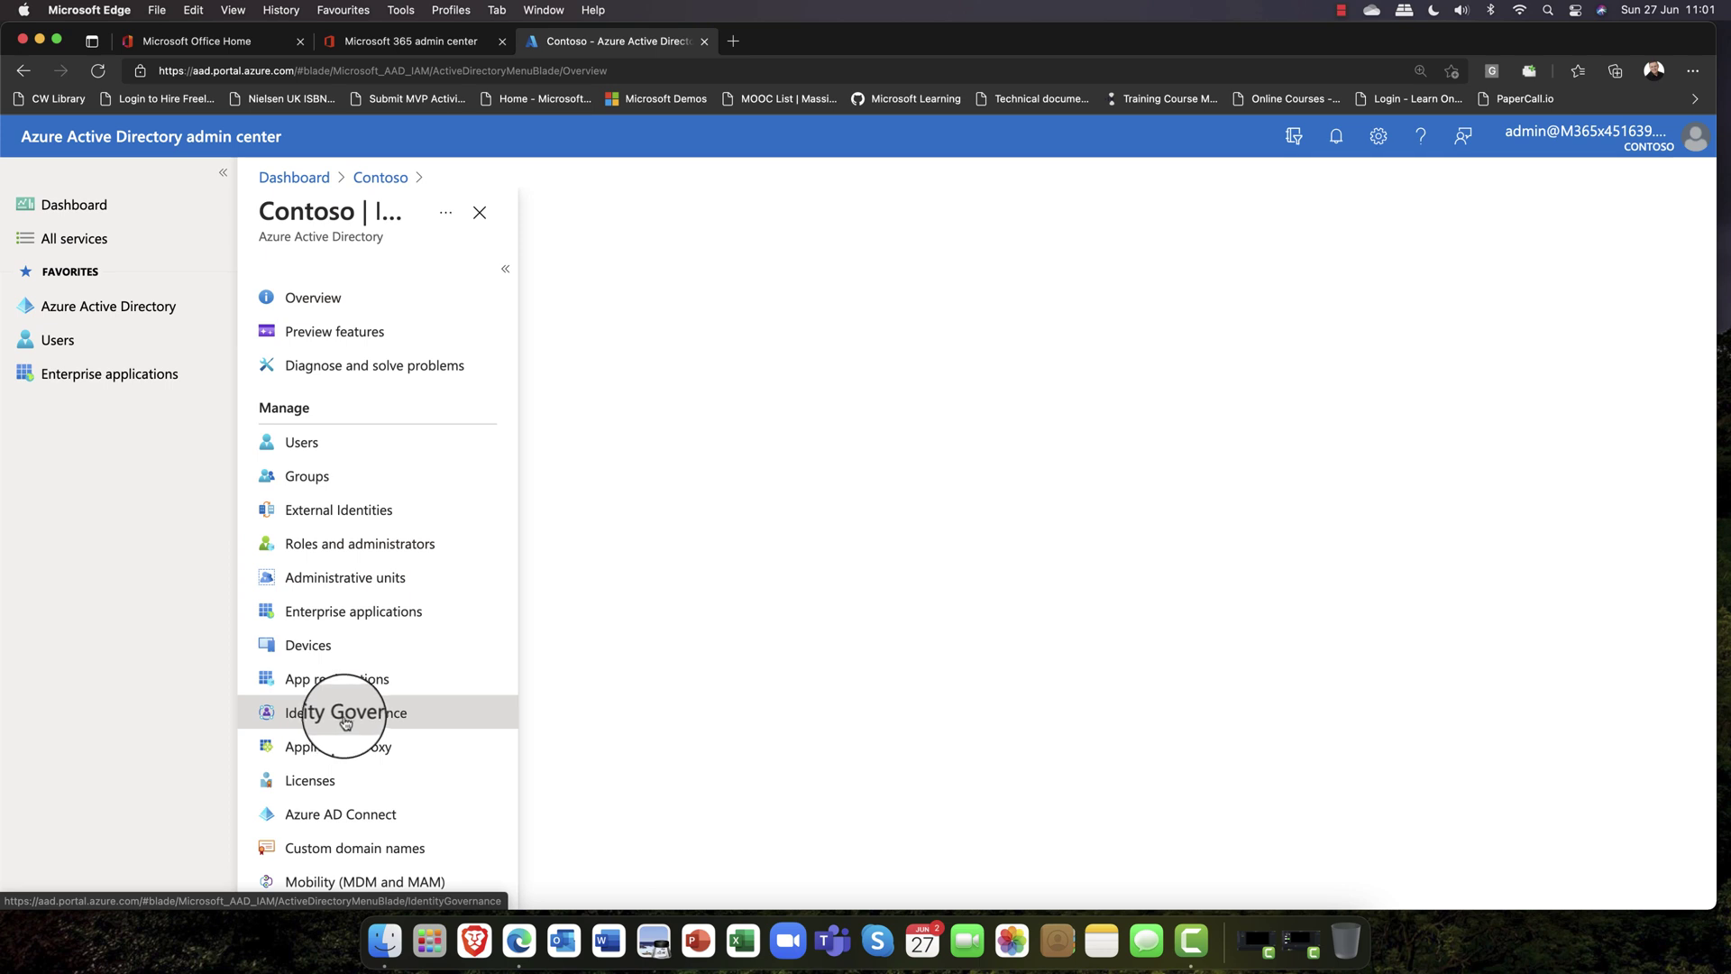
# Step: Look over the Identity Governance sections and the directory's Groups page to see where access reviews are available
pyautogui.click(342, 726)
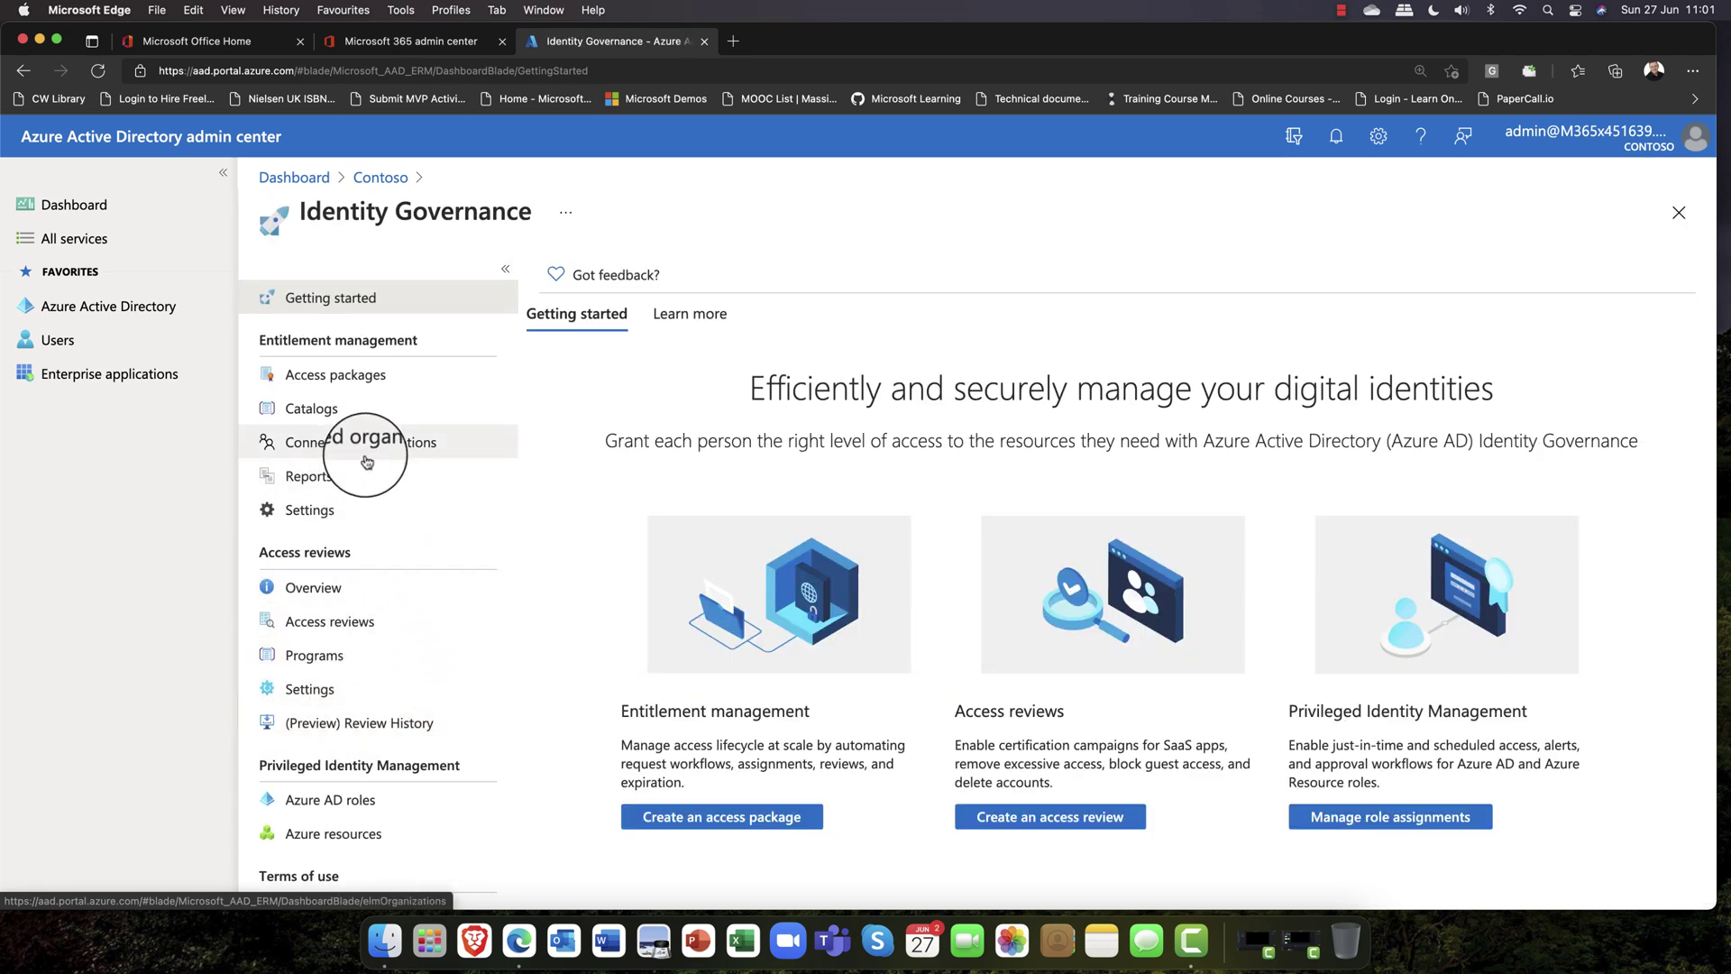
pyautogui.scroll(-1, 351, 415)
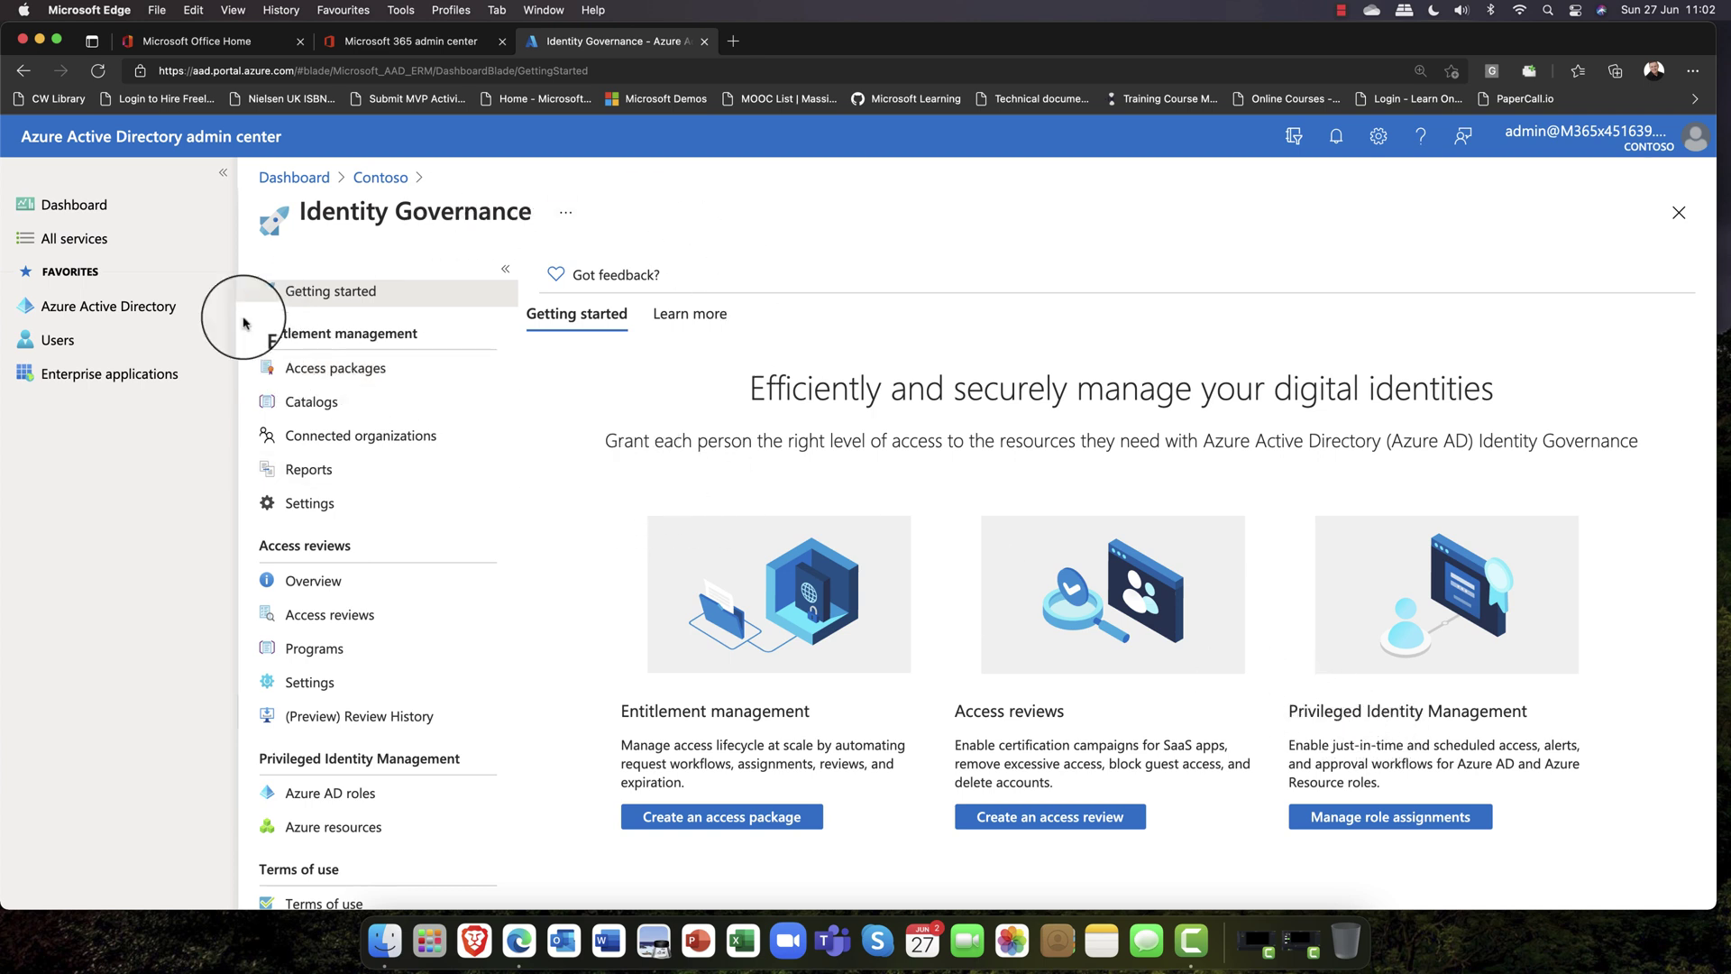
pyautogui.click(126, 315)
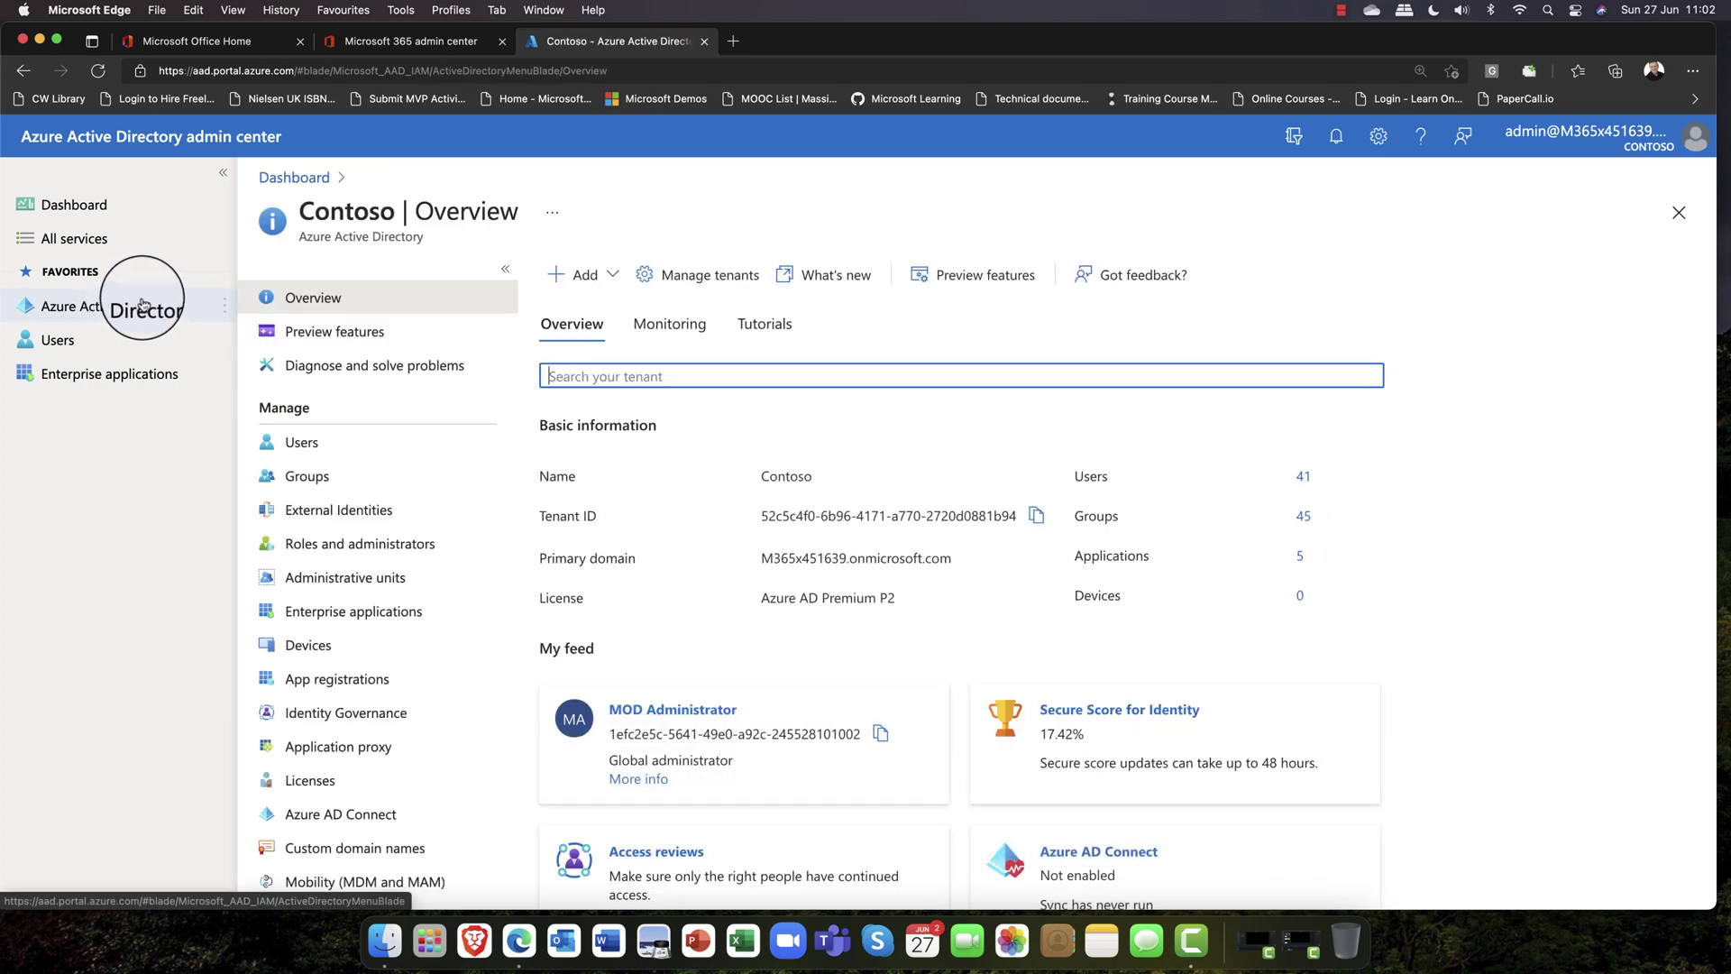
pyautogui.click(320, 478)
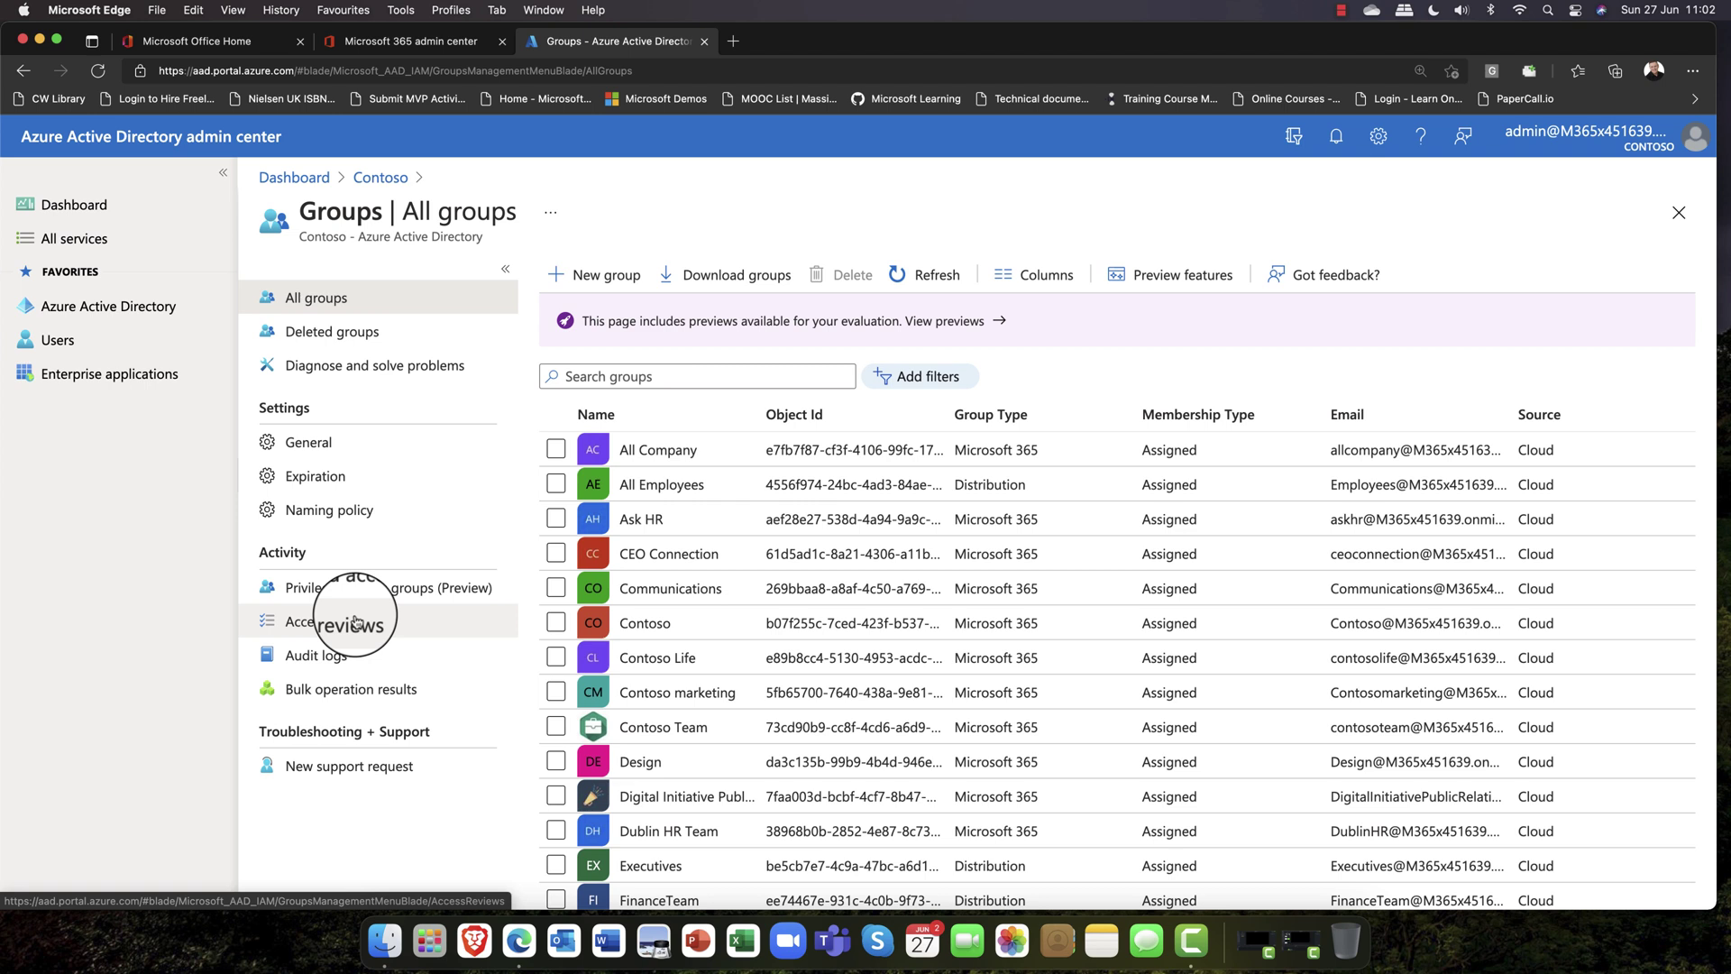
# Step: Examine the directory's Enterprise applications list and its Access reviews option
pyautogui.click(129, 304)
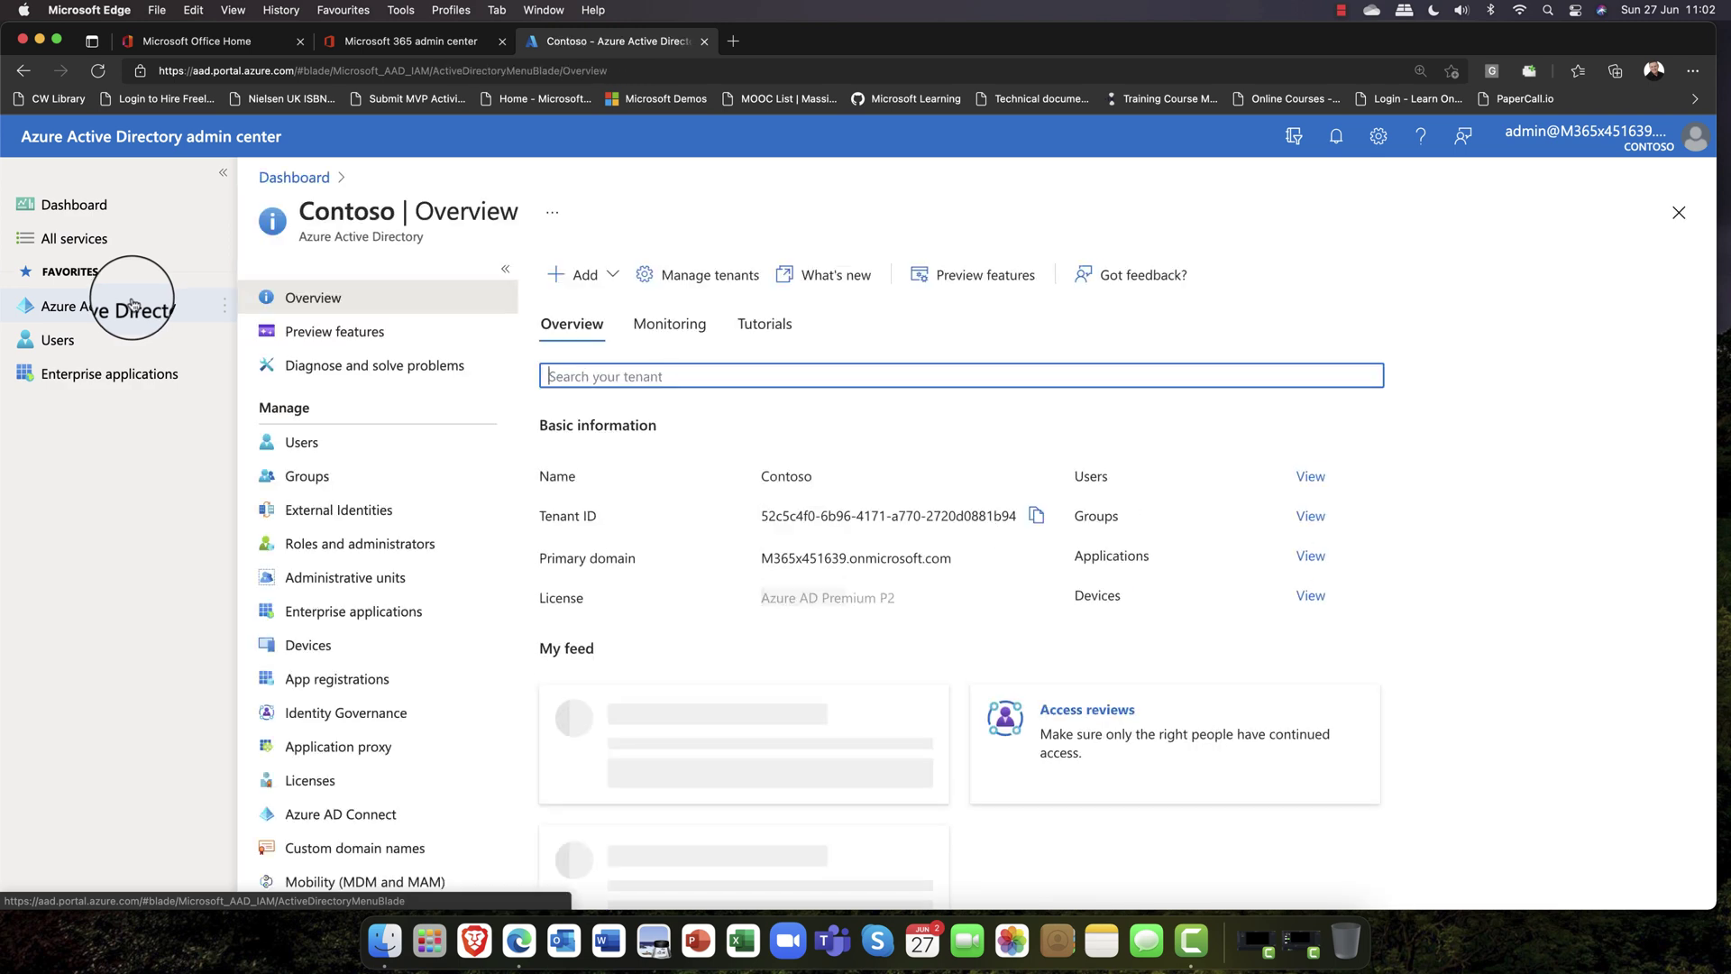
pyautogui.click(377, 609)
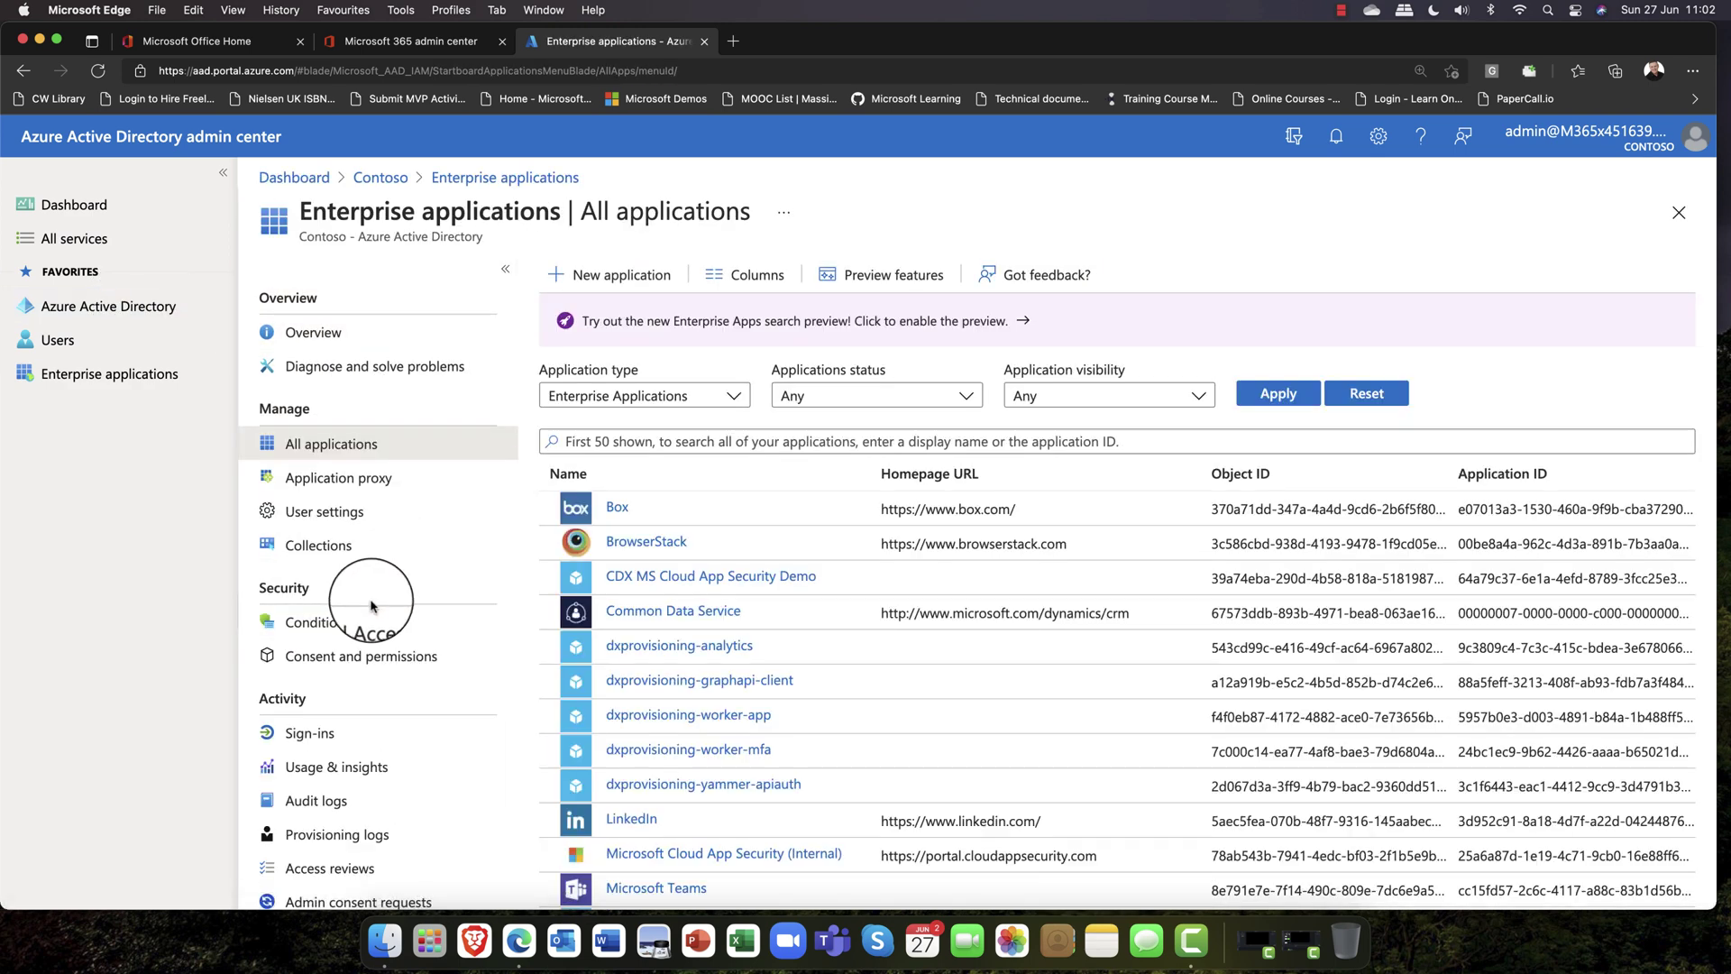
pyautogui.scroll(-1, 360, 807)
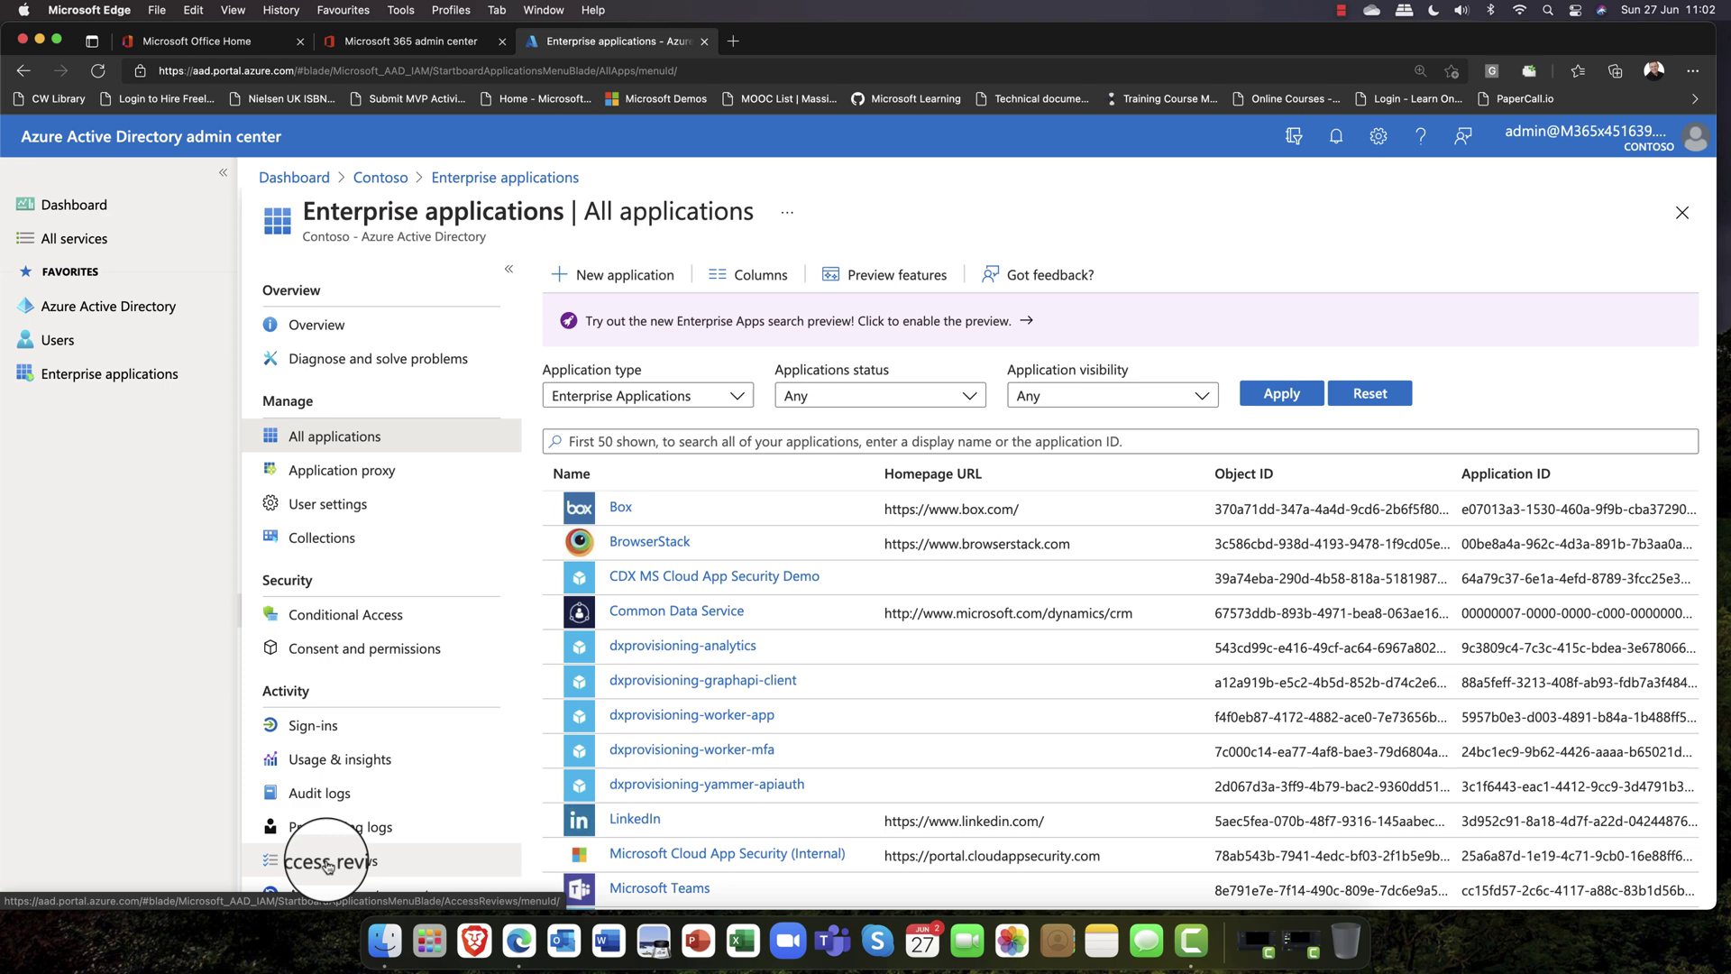
pyautogui.scroll(-5, 681, 729)
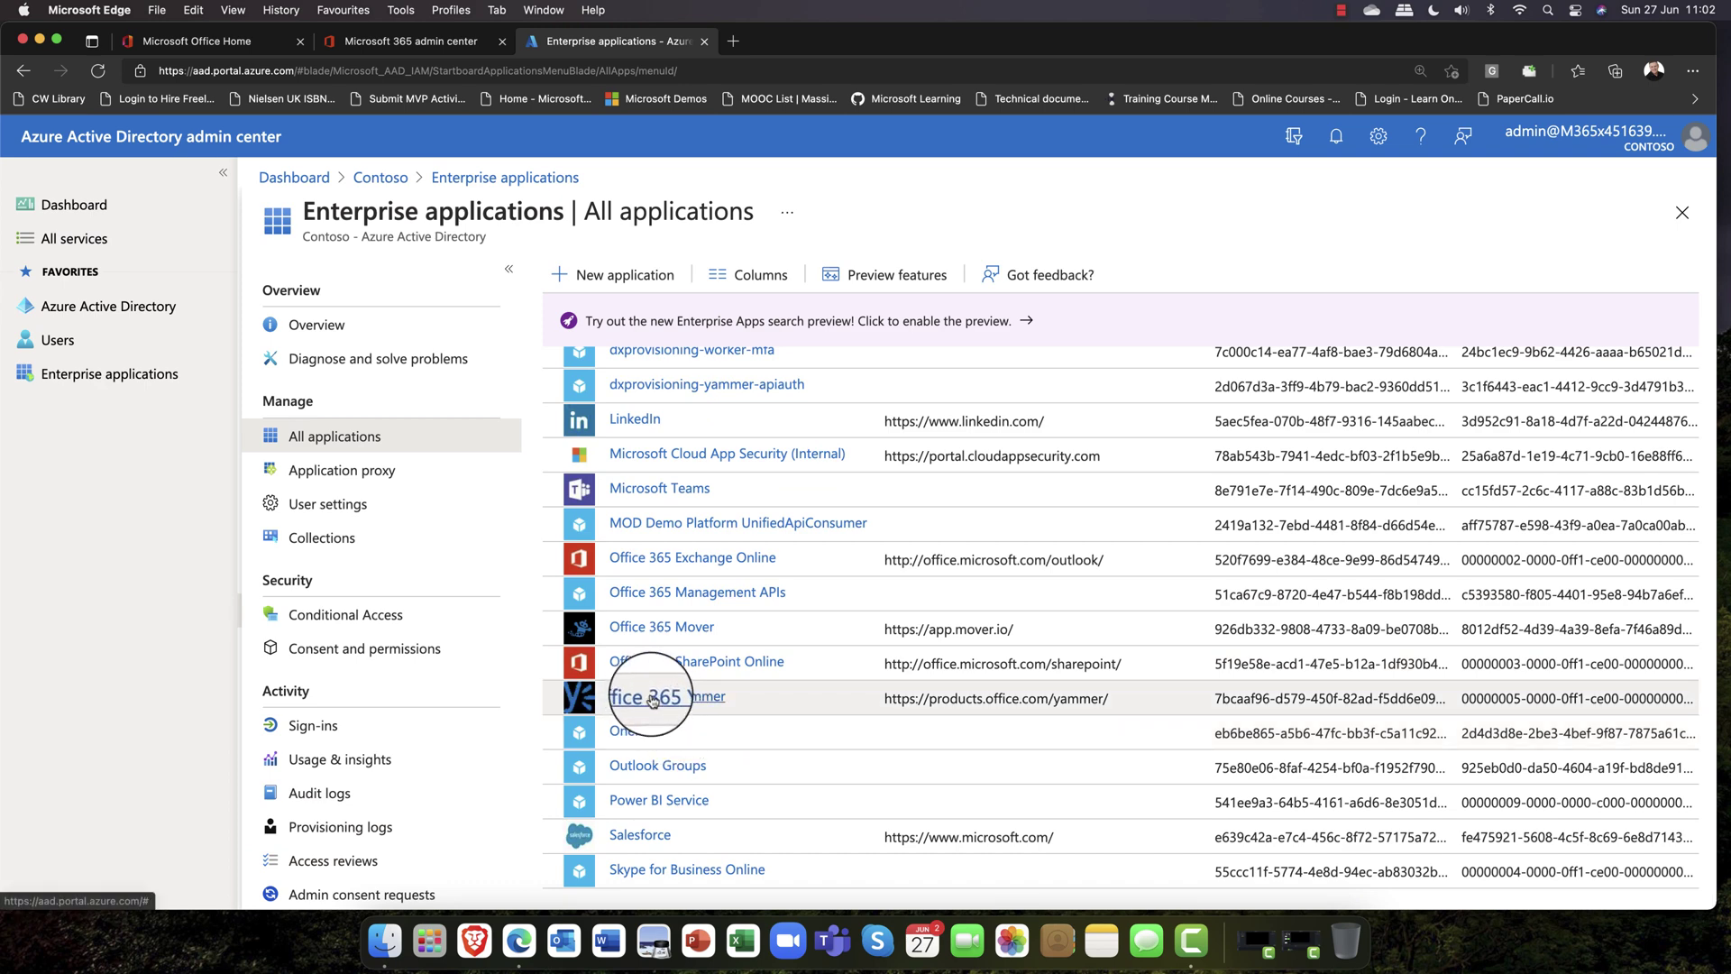
pyautogui.hscroll(1, 646, 695)
pyautogui.scroll(1, 495, 588)
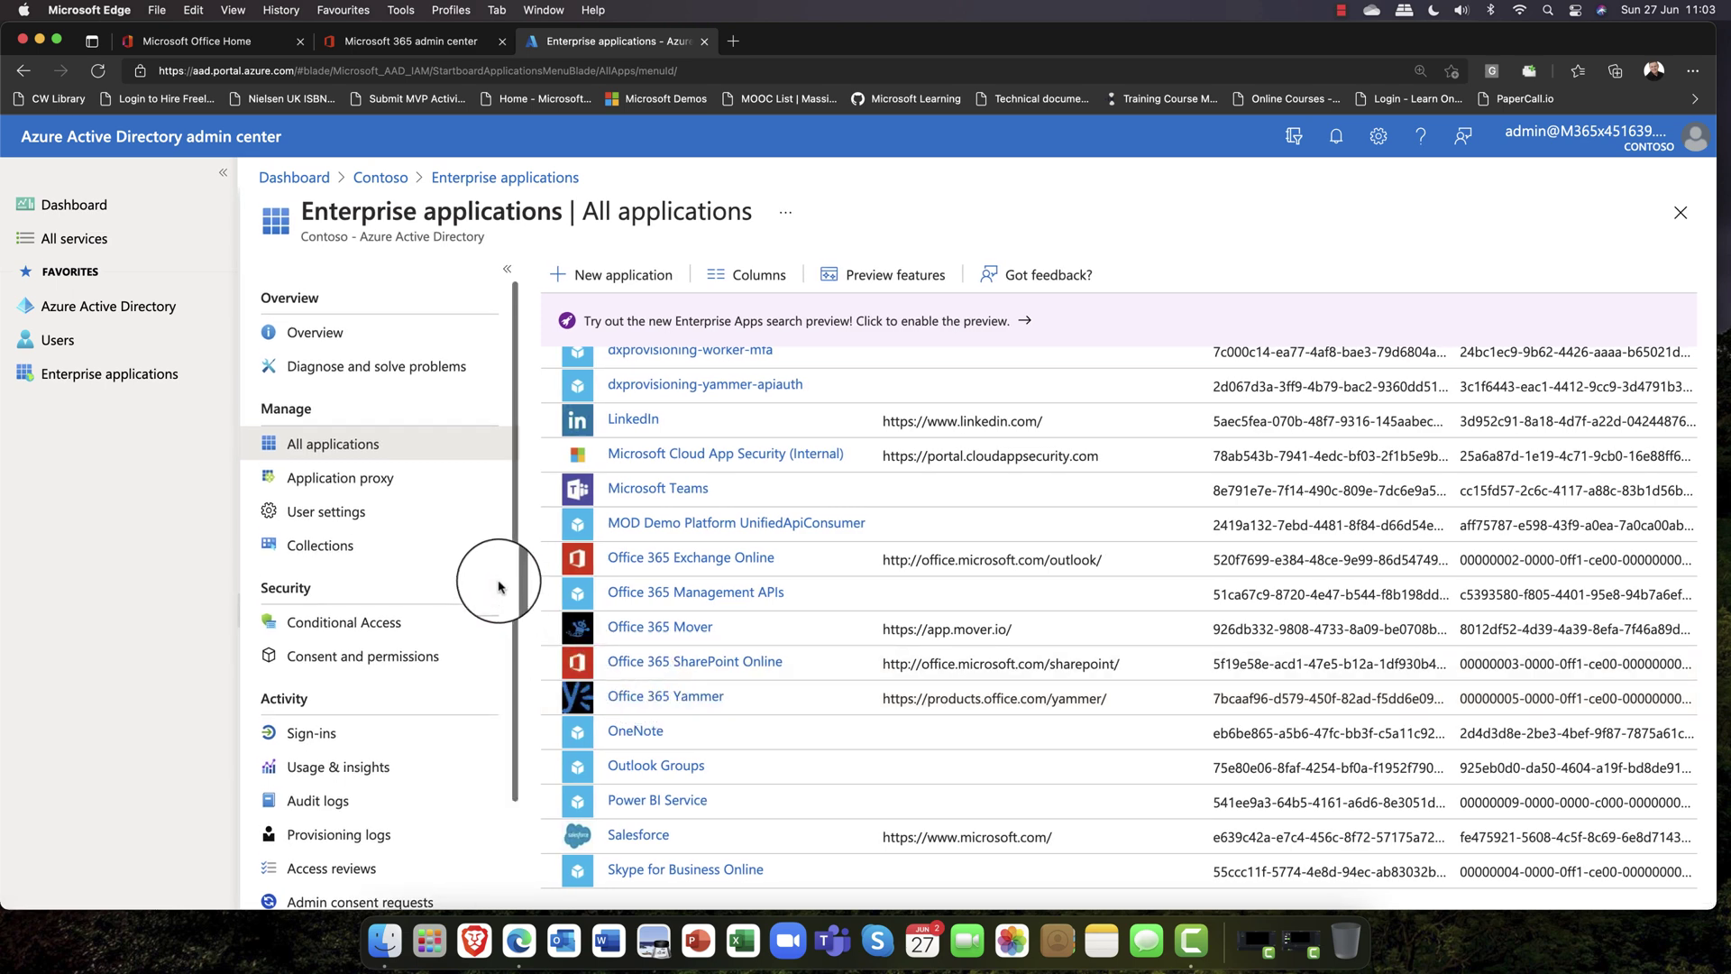
# Step: View the Privileged access groups (Preview) page under the directory's groups
pyautogui.click(153, 306)
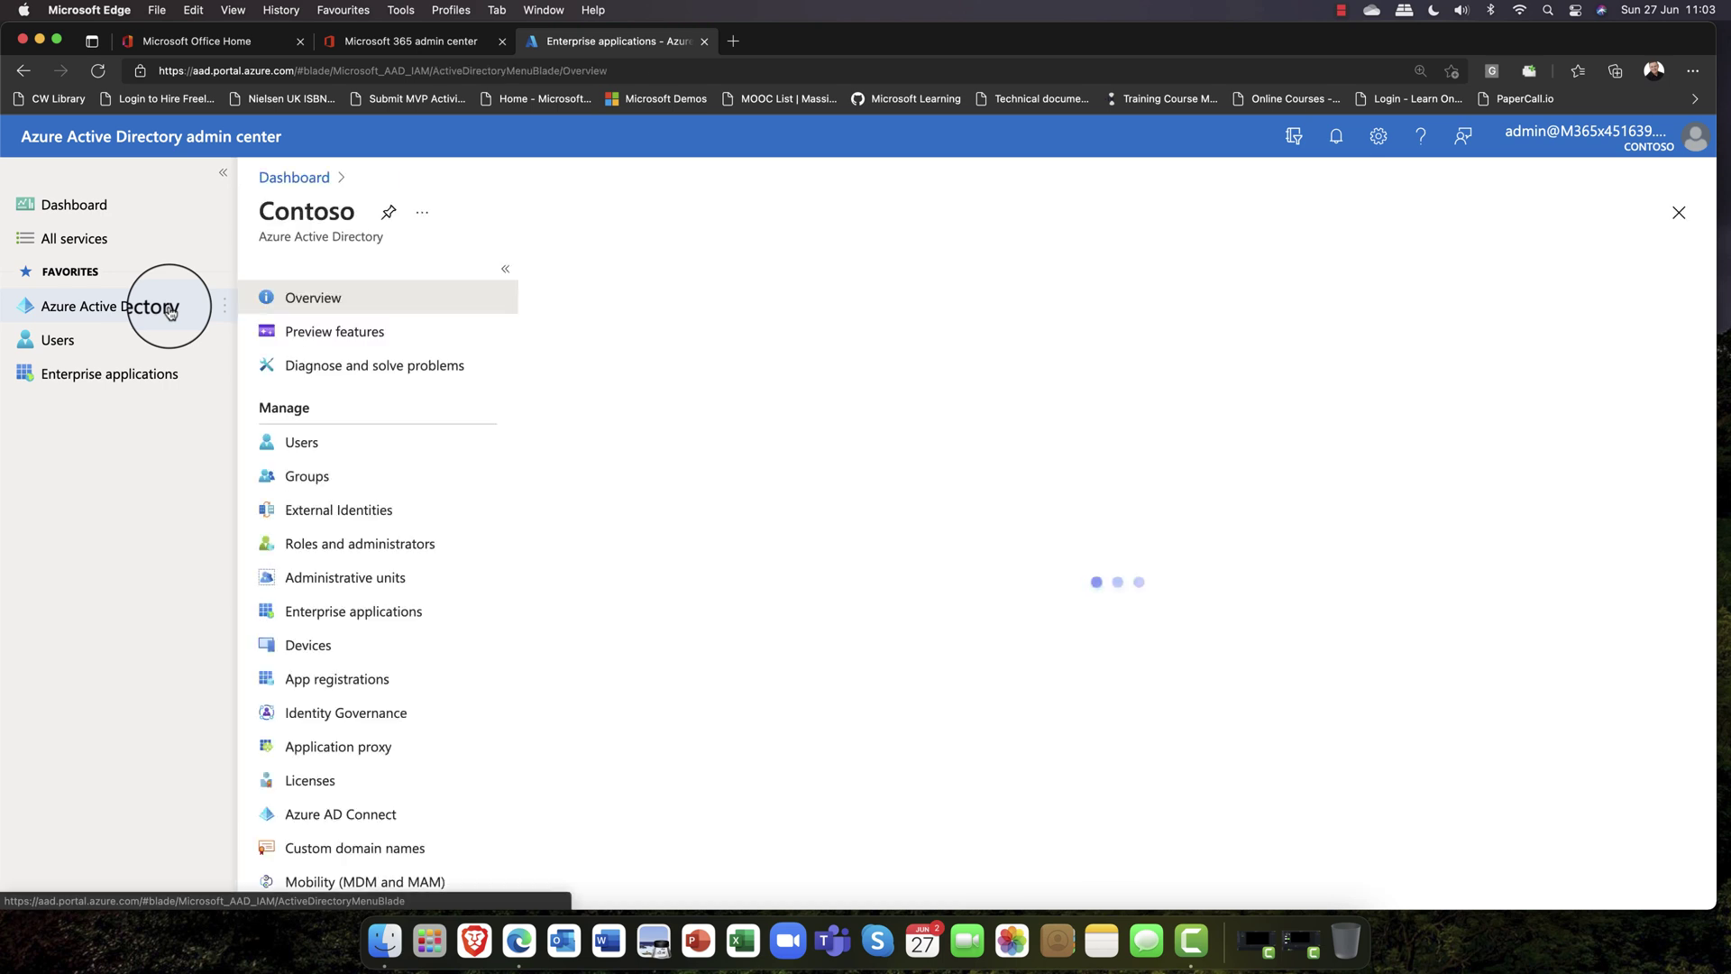
pyautogui.click(310, 484)
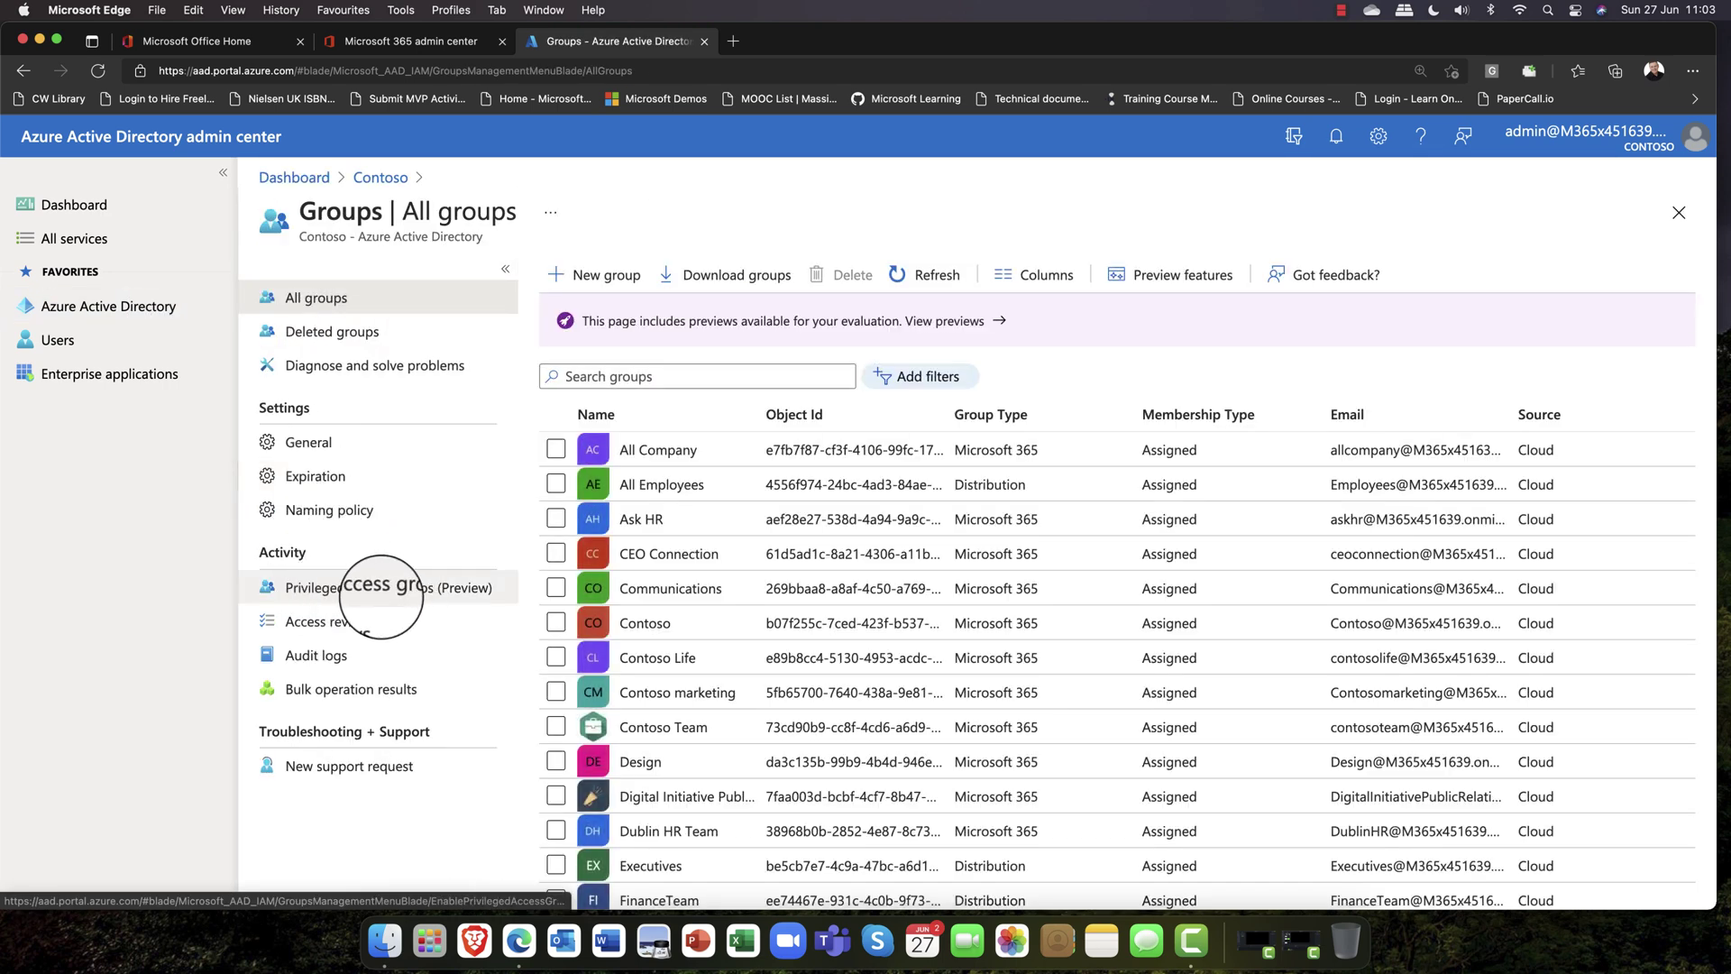
pyautogui.click(394, 597)
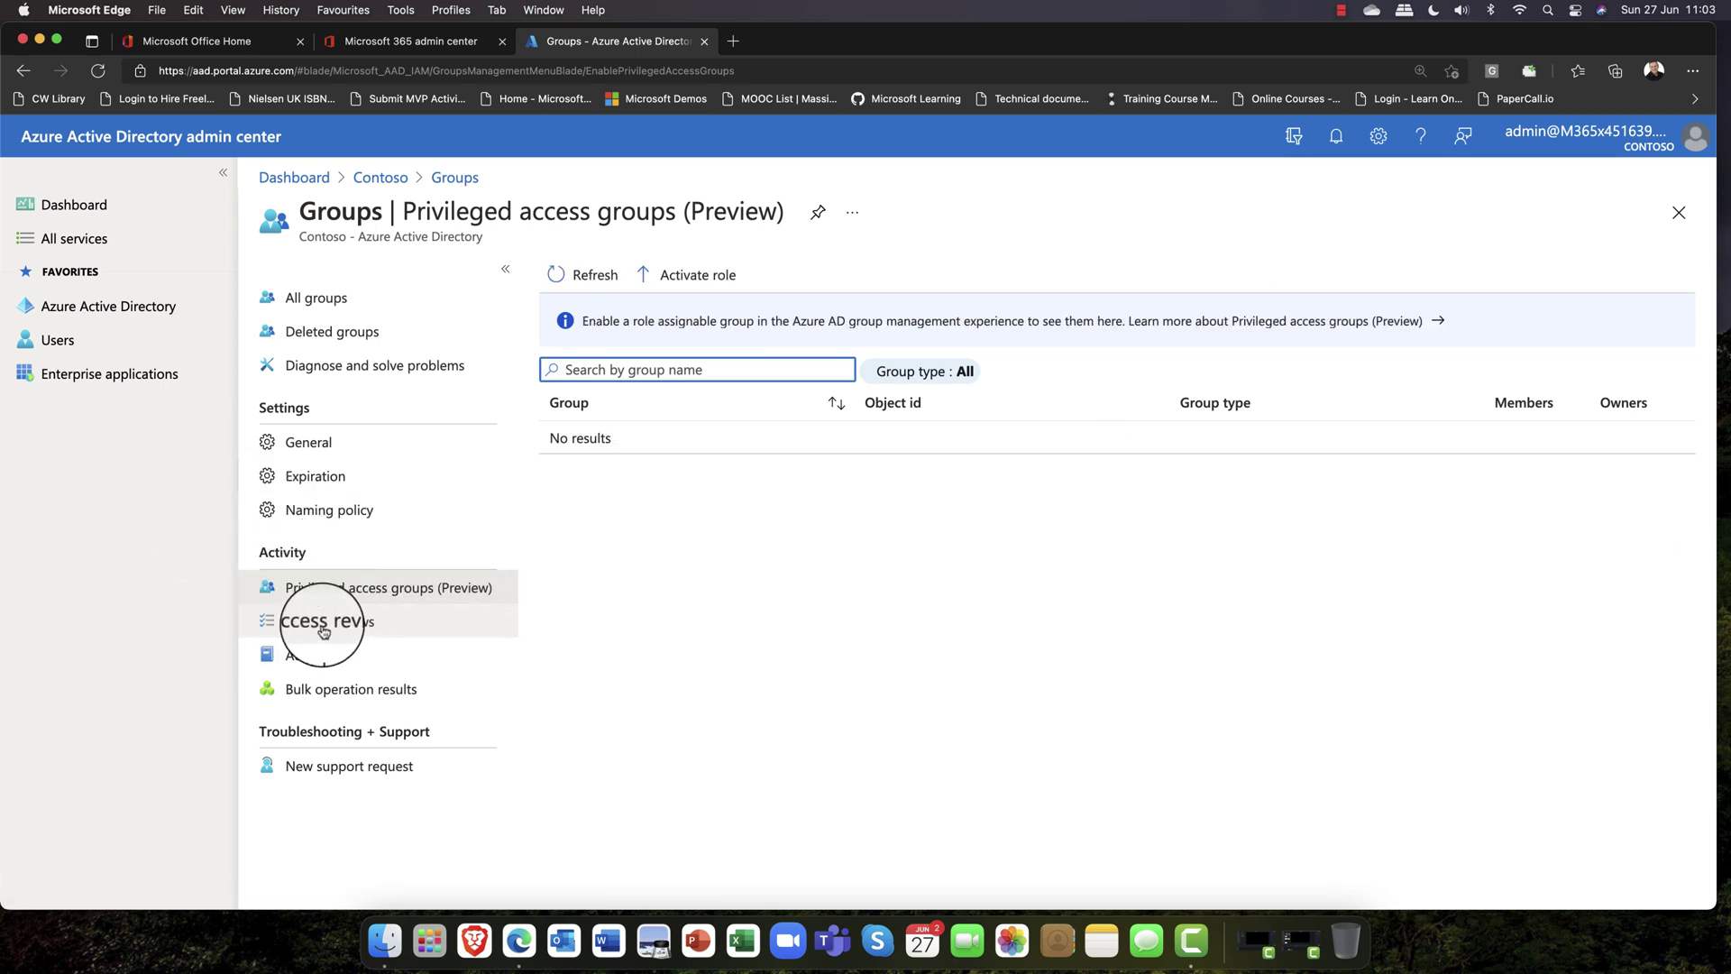
# Step: Go to Identity Governance, view the access reviews overview and open the list of existing access reviews
pyautogui.click(96, 328)
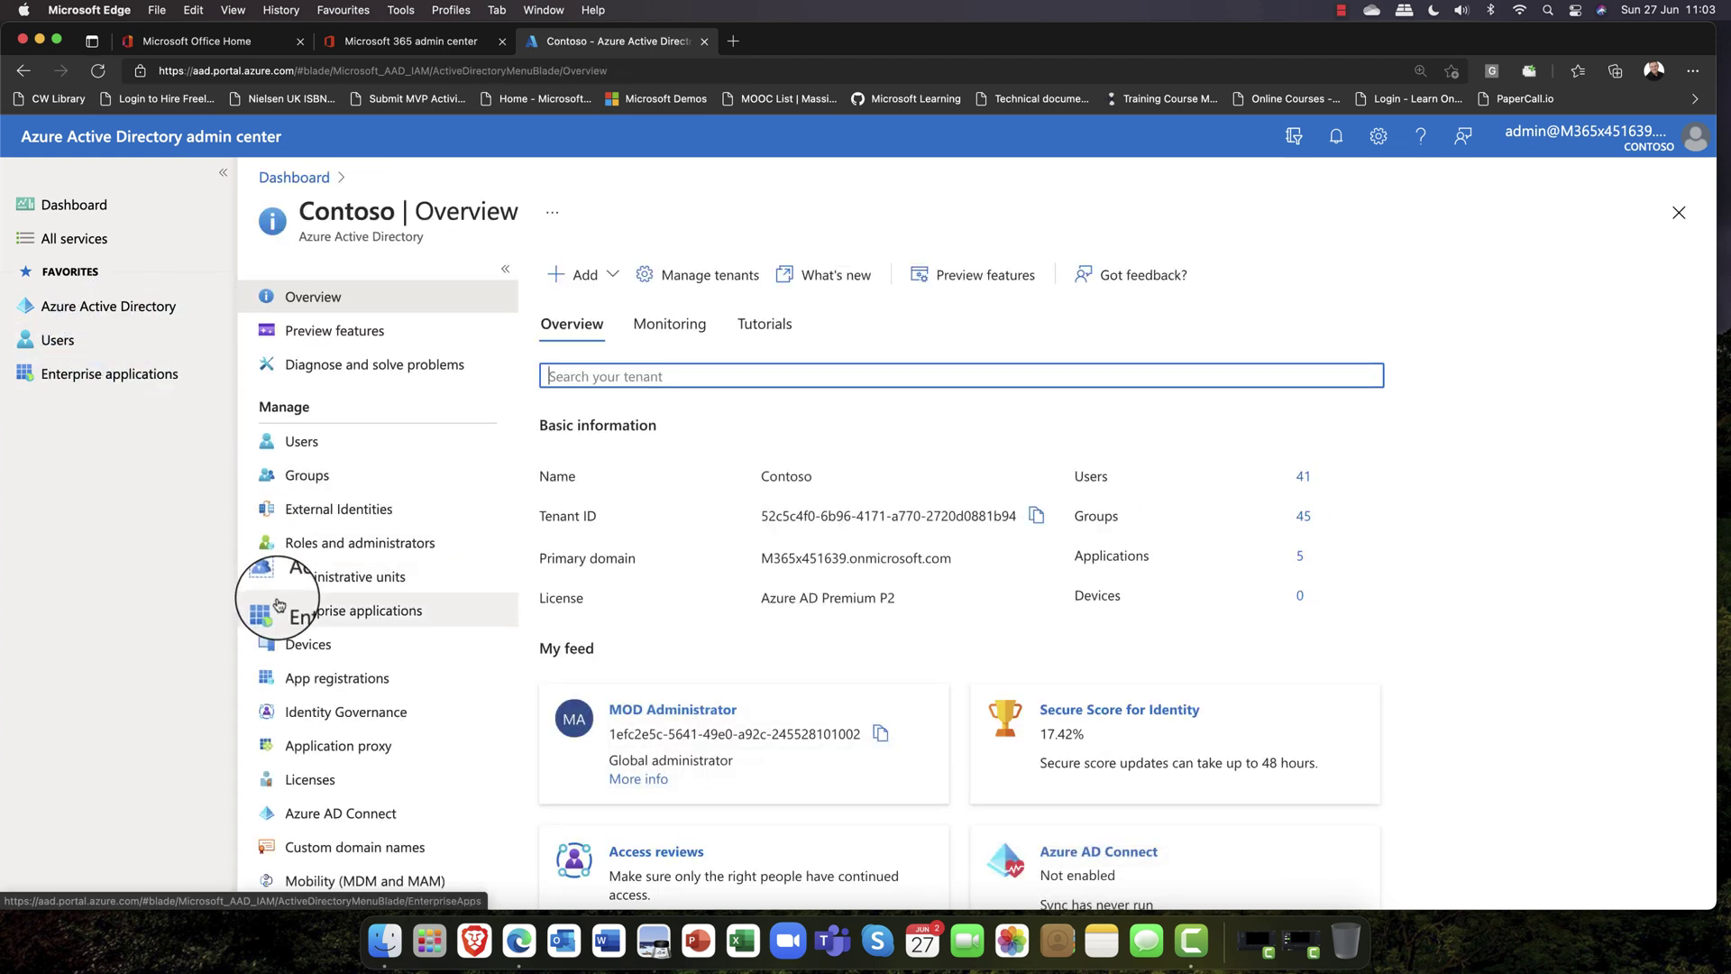
pyautogui.scroll(-1, 252, 685)
pyautogui.scroll(-1, 311, 786)
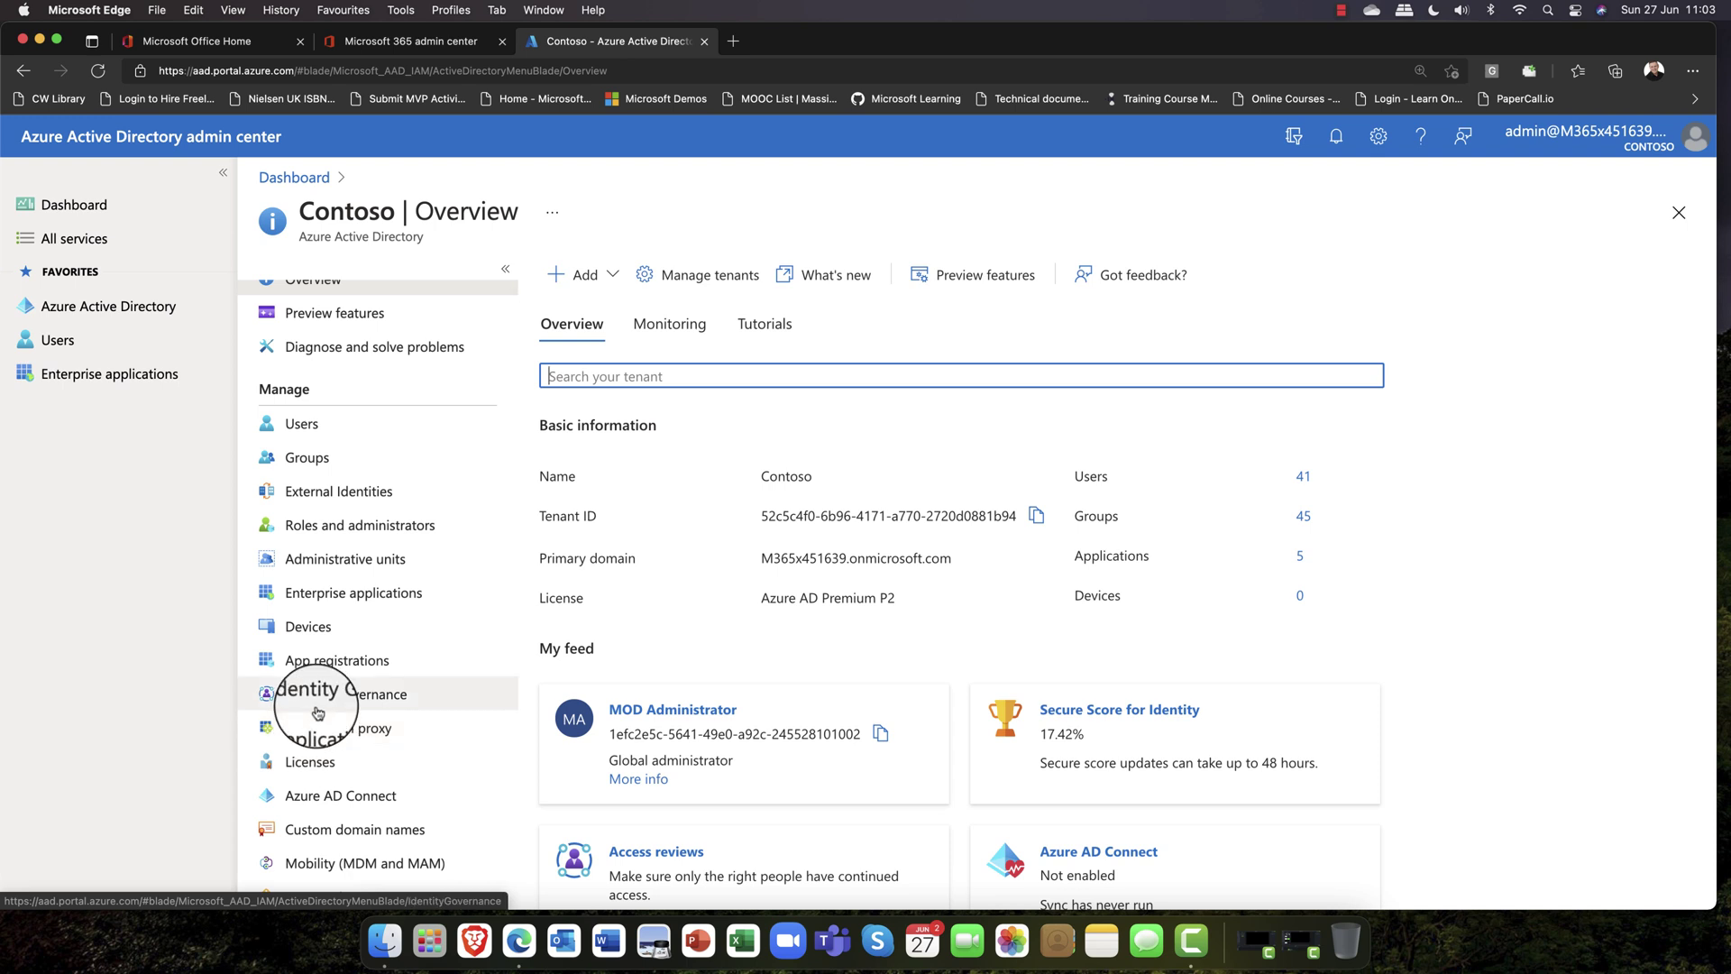
pyautogui.scroll(1, 324, 718)
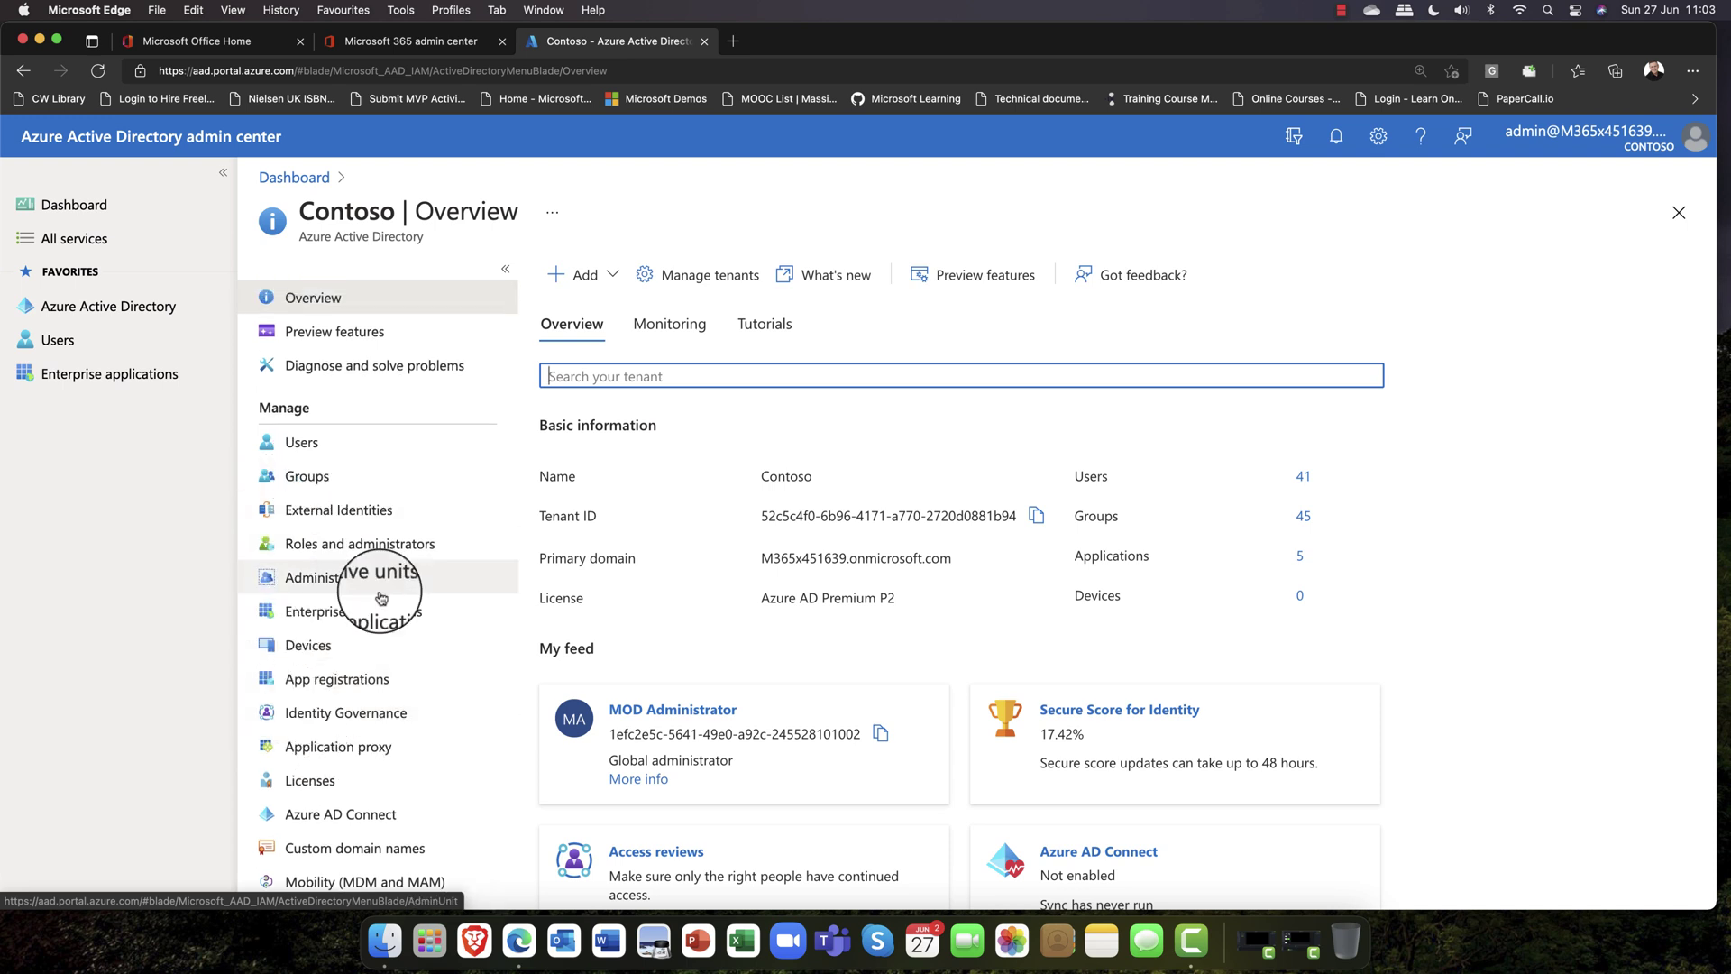
pyautogui.click(392, 711)
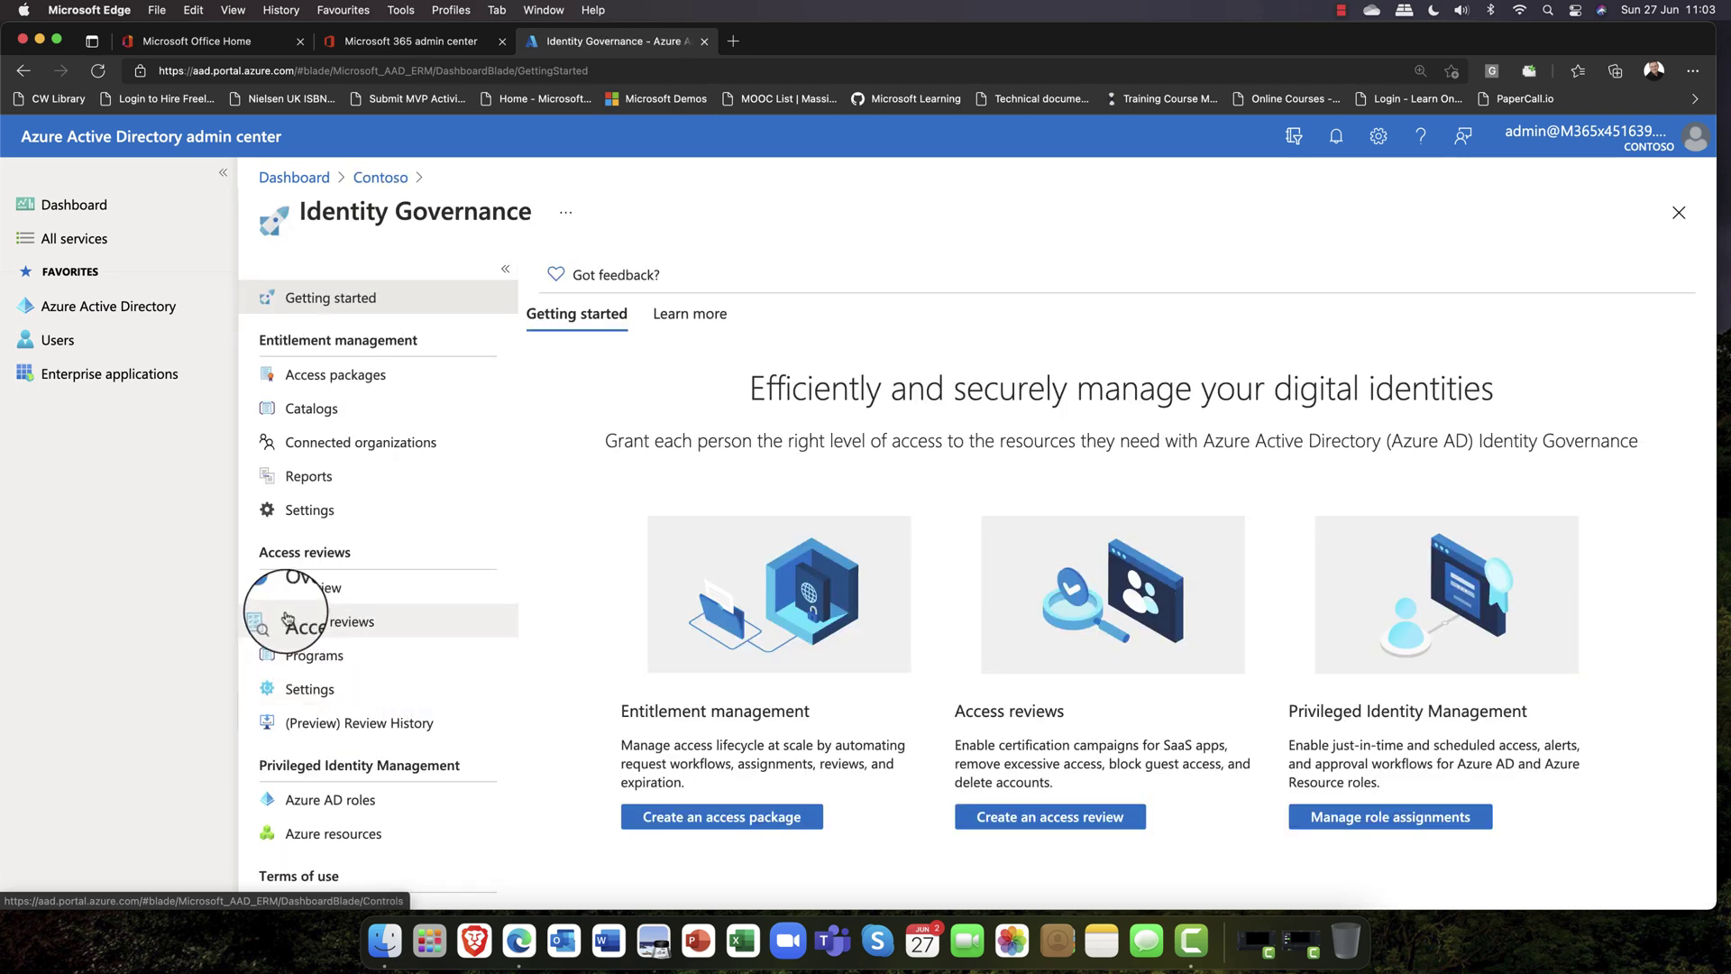
pyautogui.click(323, 588)
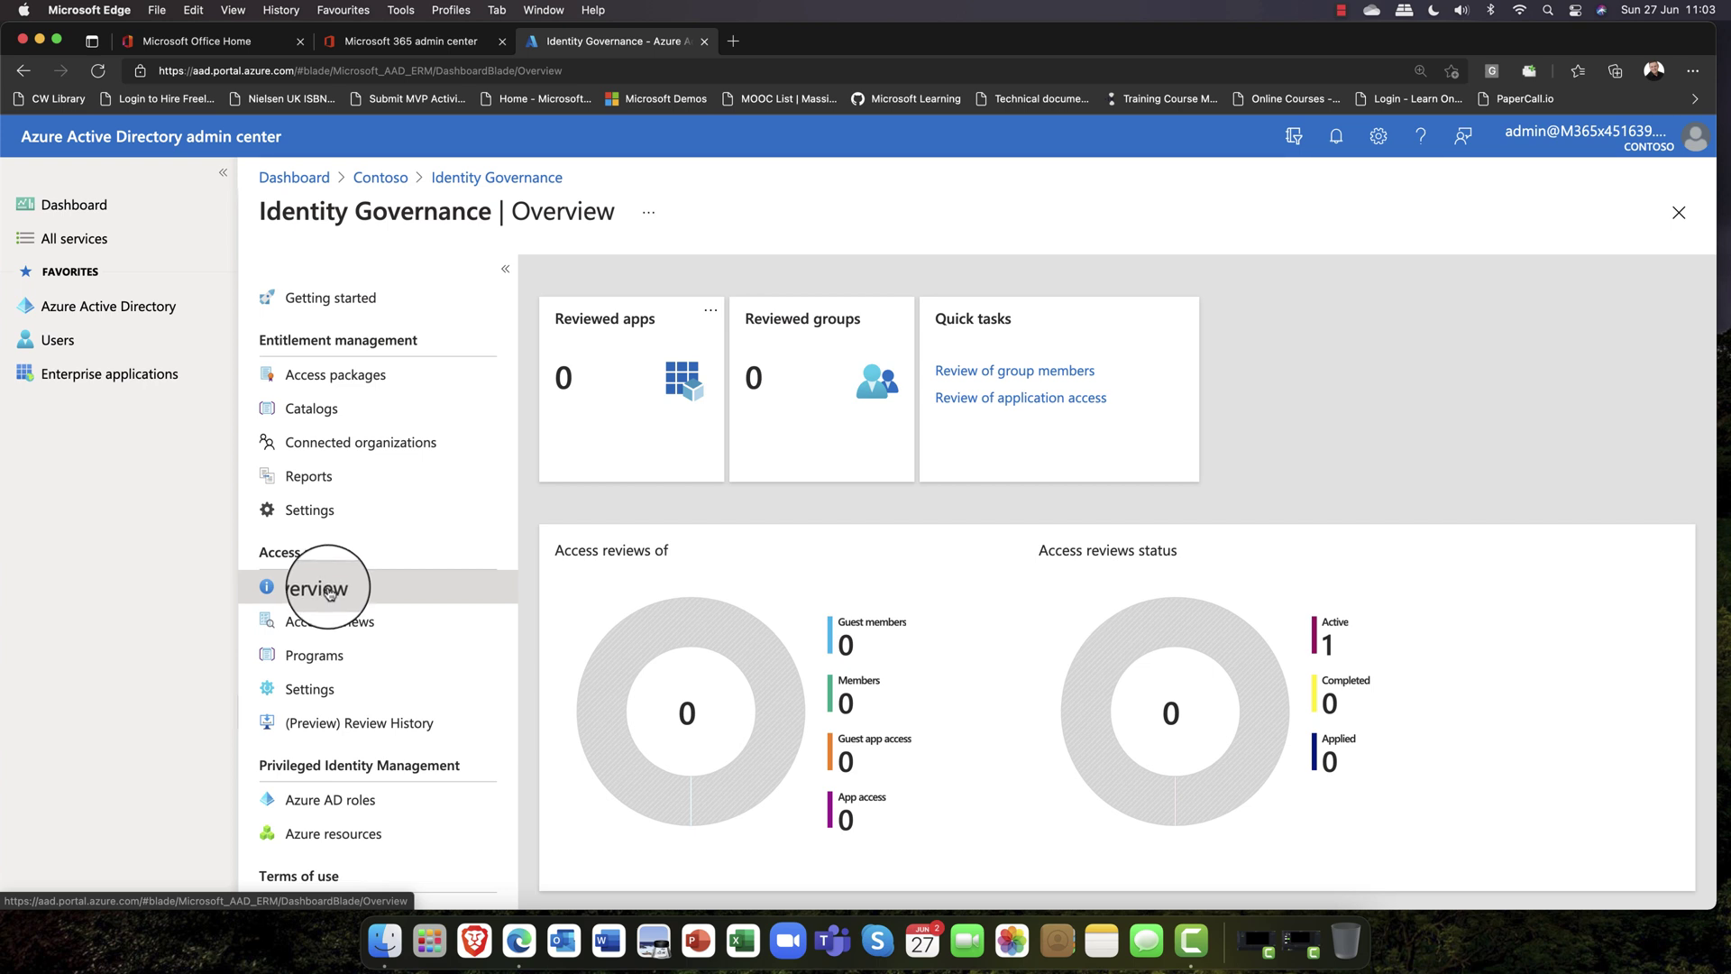
pyautogui.click(335, 624)
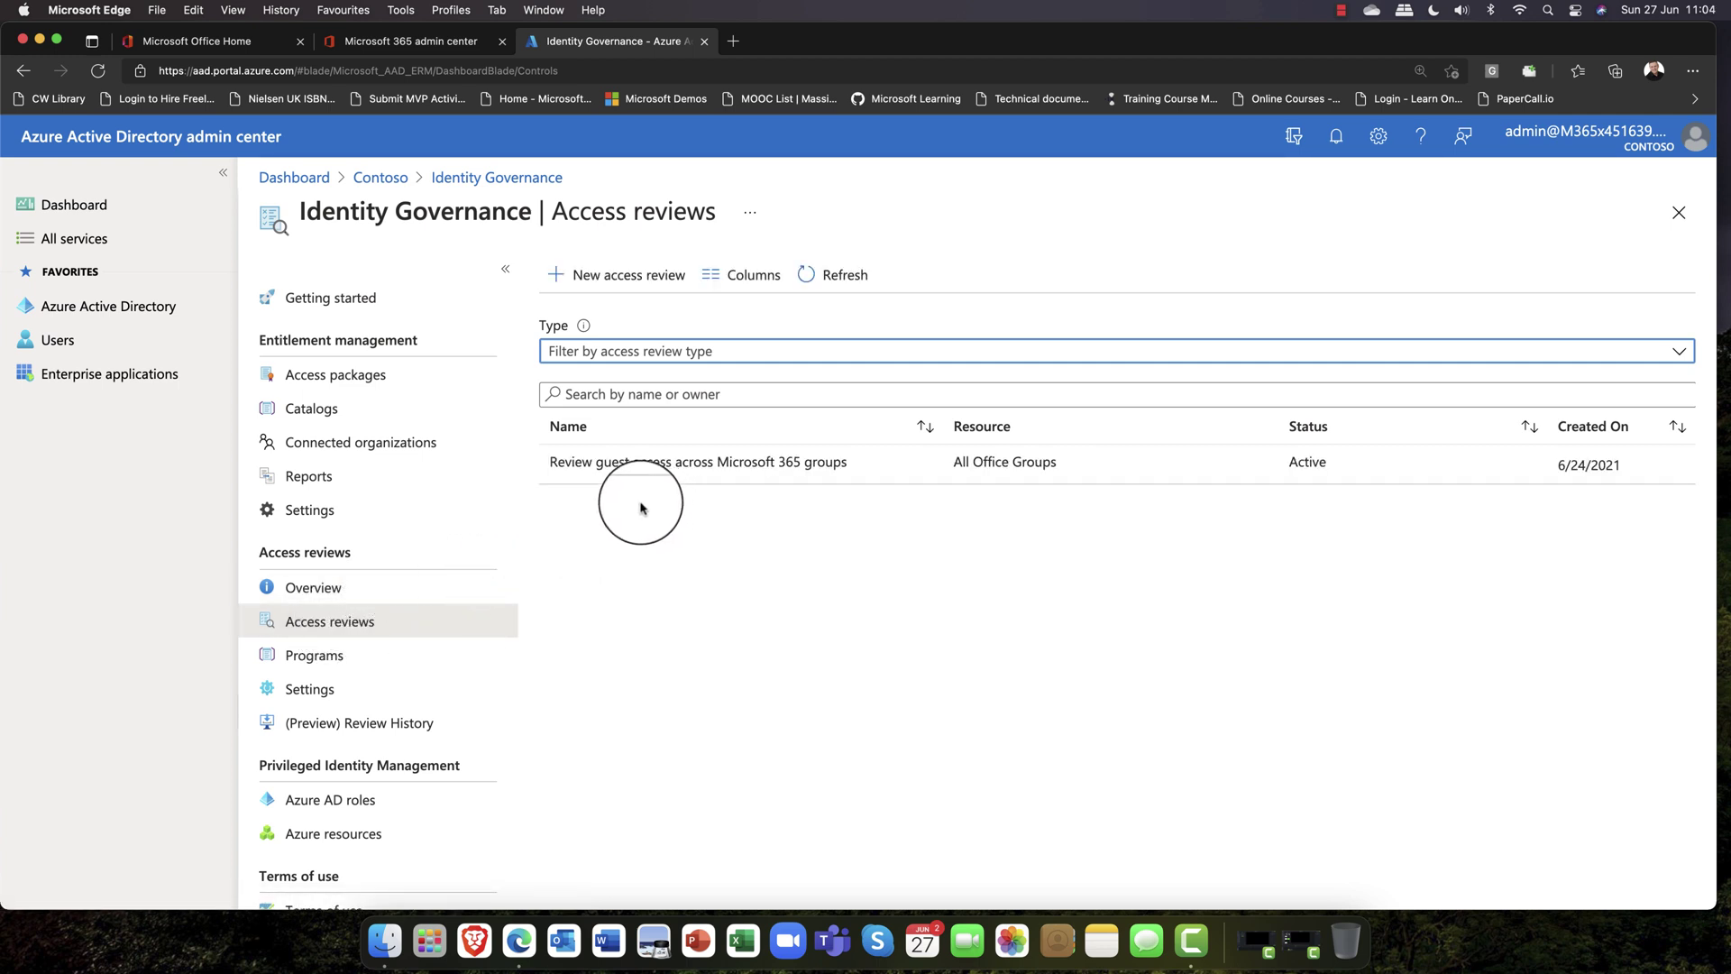
# Step: Start a new access review for Teams + Groups covering all Microsoft 365 groups with guest users
pyautogui.click(621, 285)
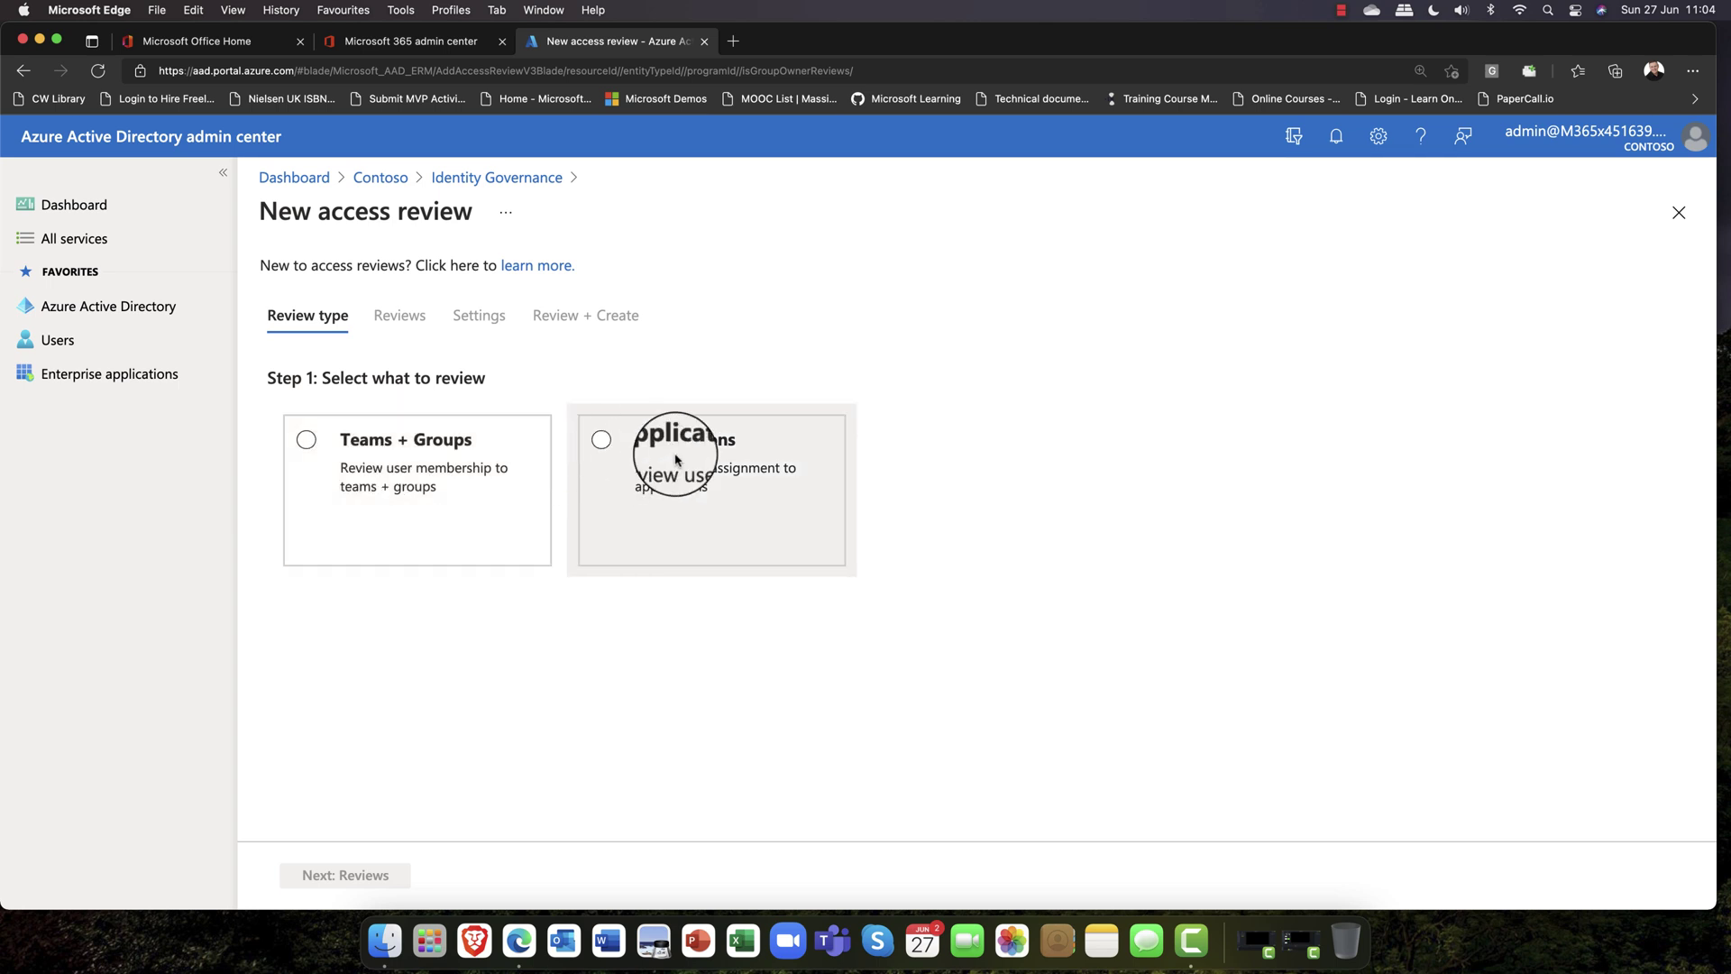
pyautogui.click(370, 455)
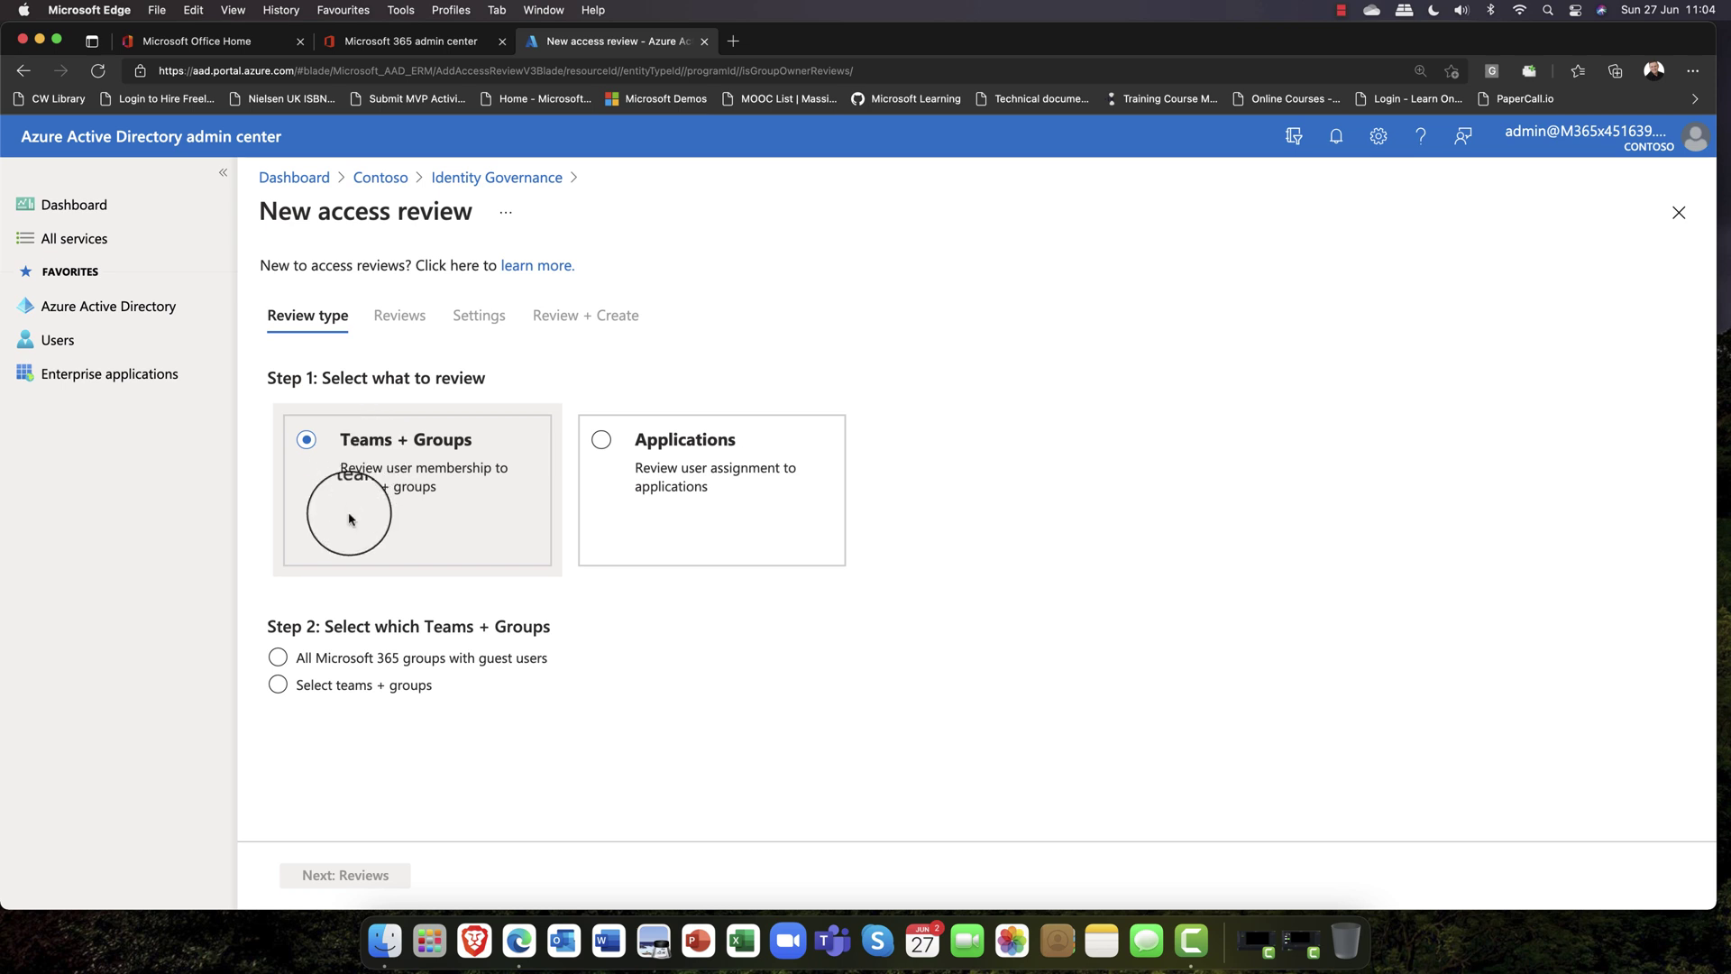
pyautogui.click(329, 654)
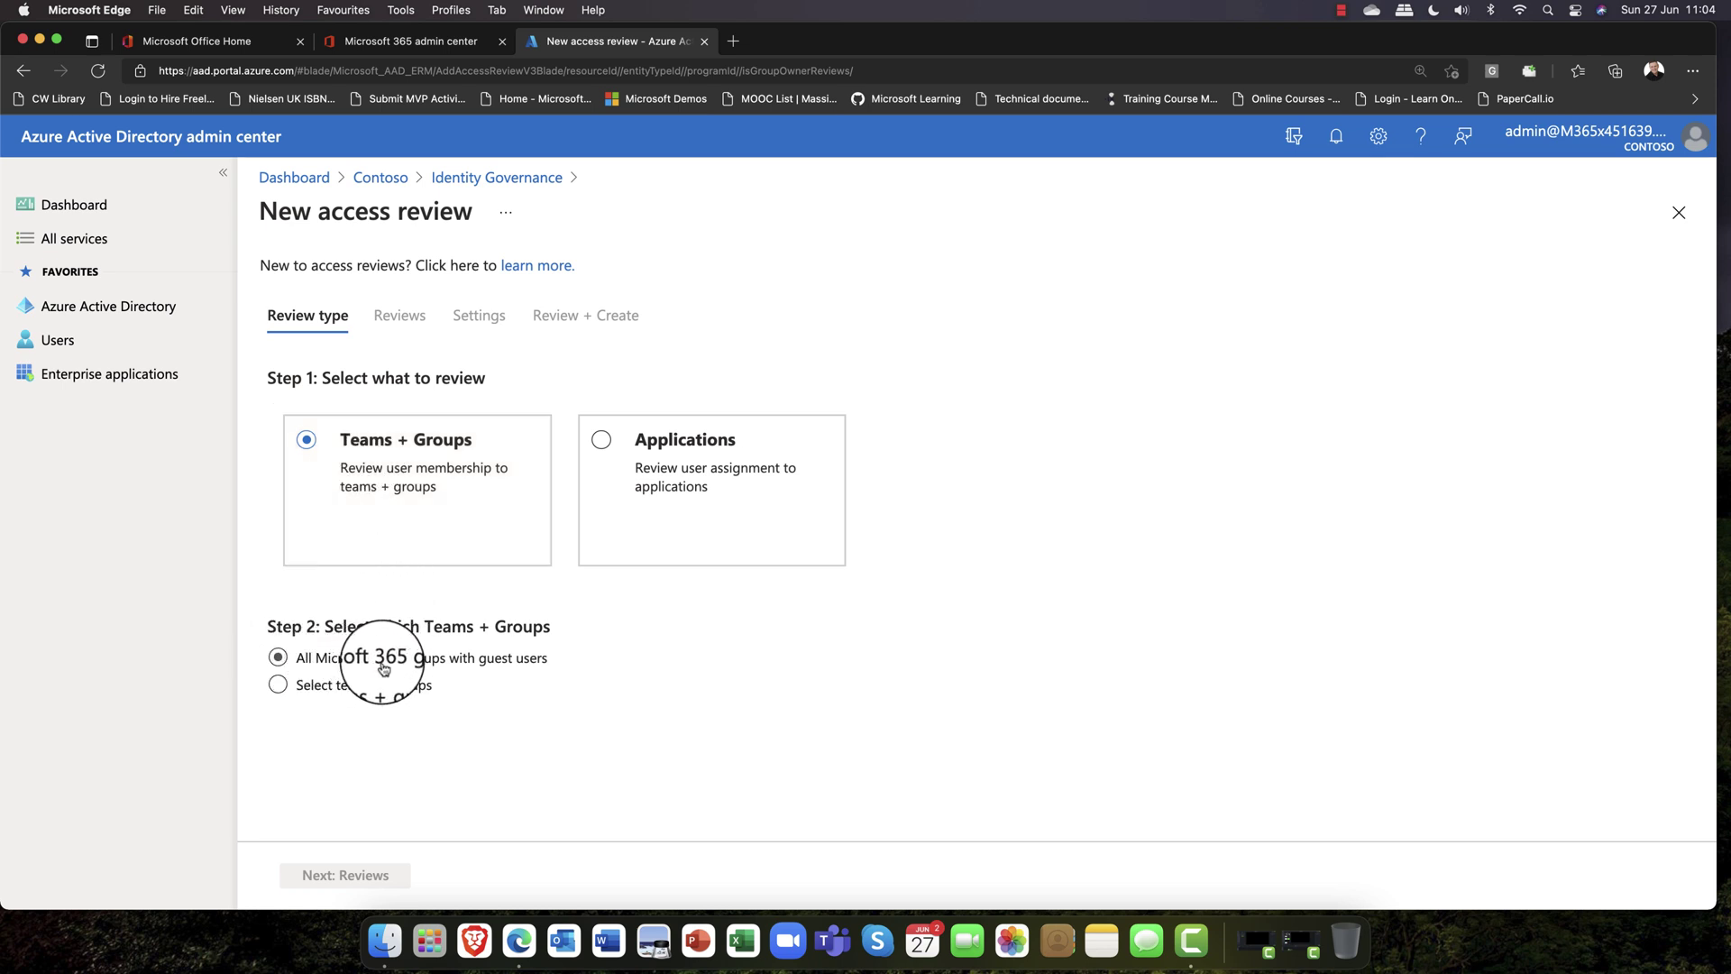
pyautogui.click(437, 668)
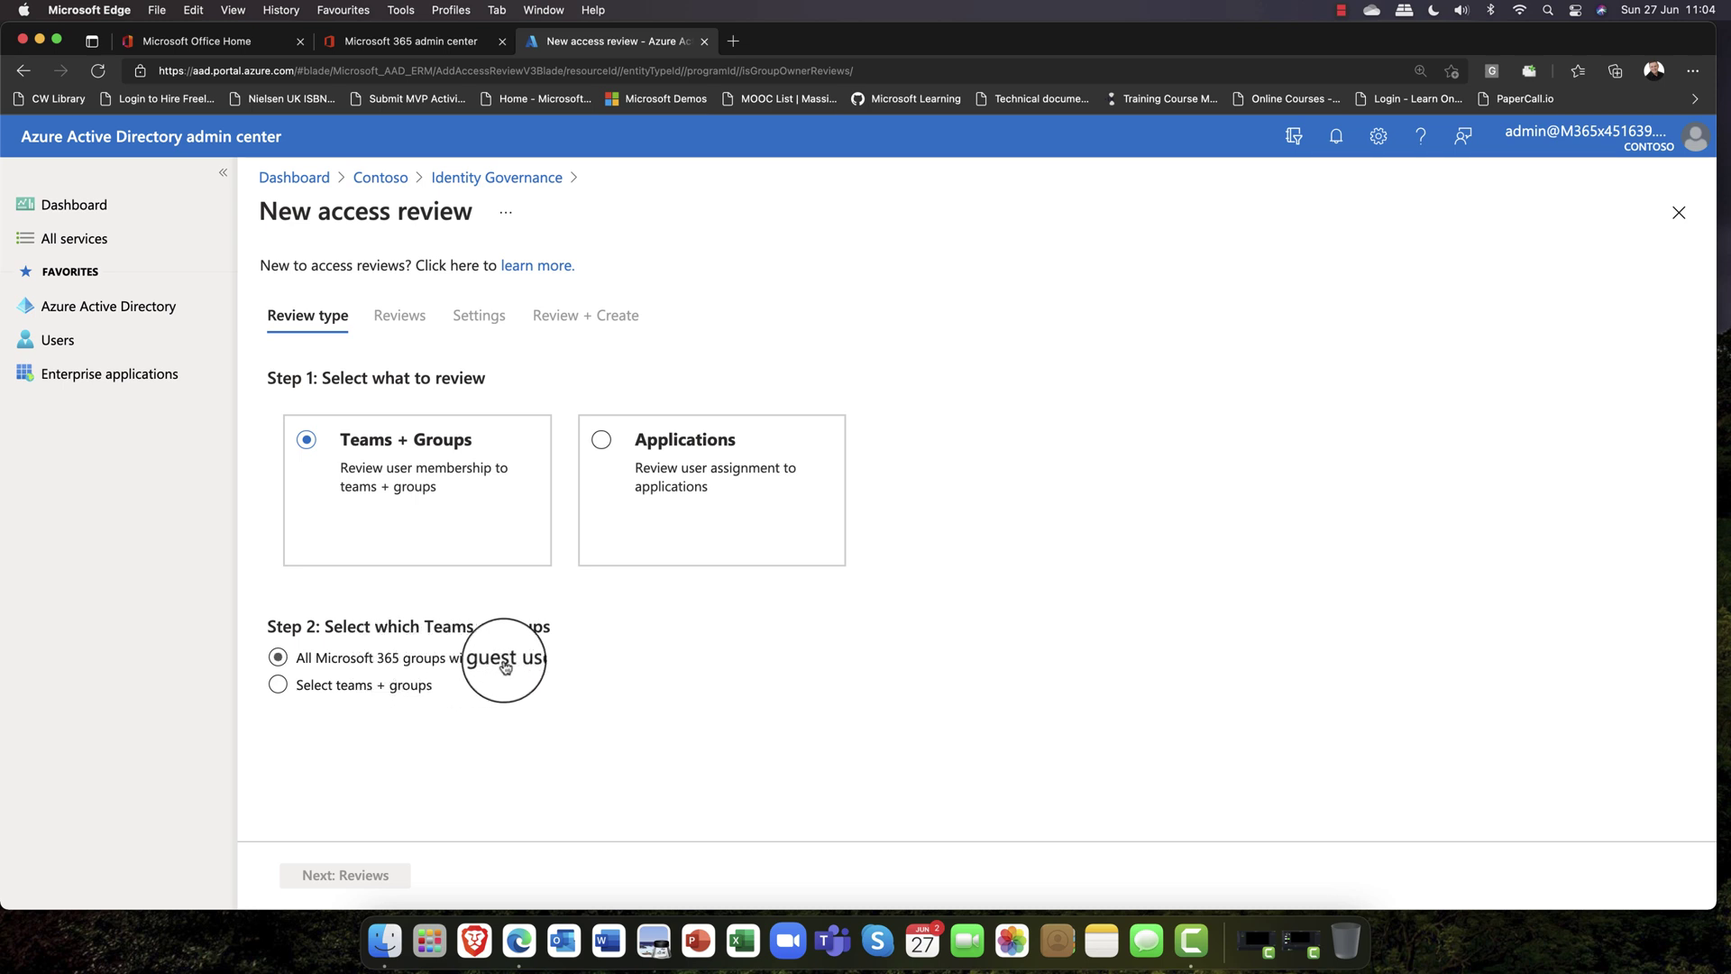
pyautogui.click(279, 688)
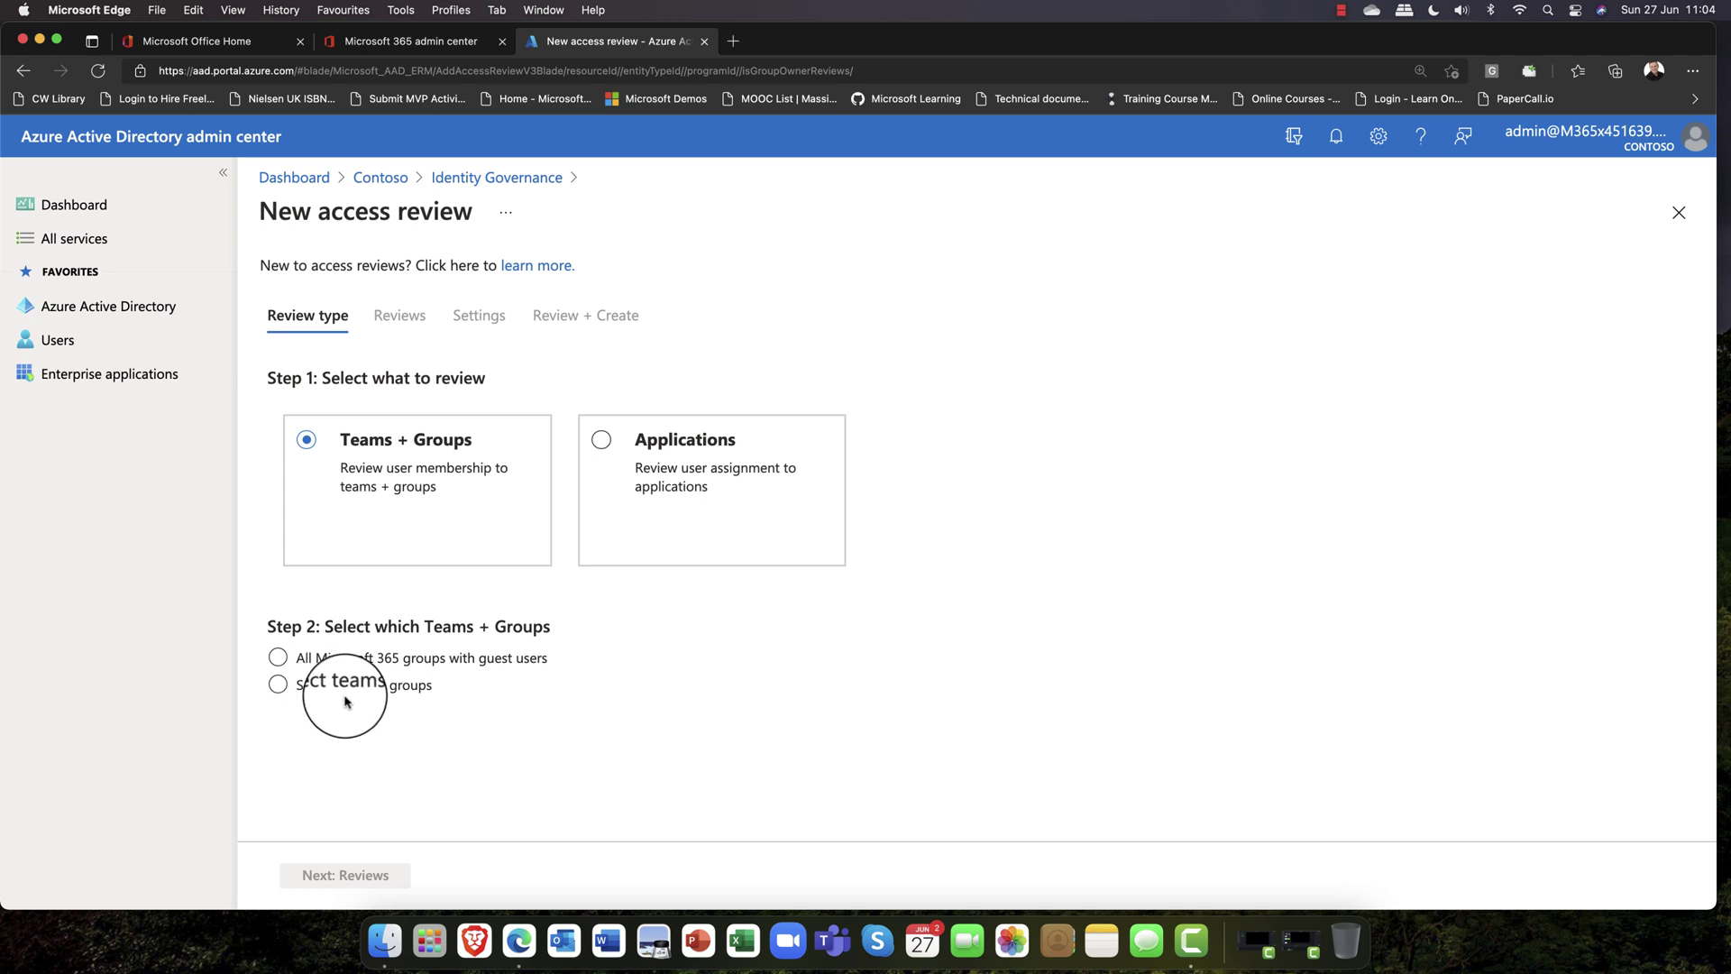
pyautogui.click(278, 658)
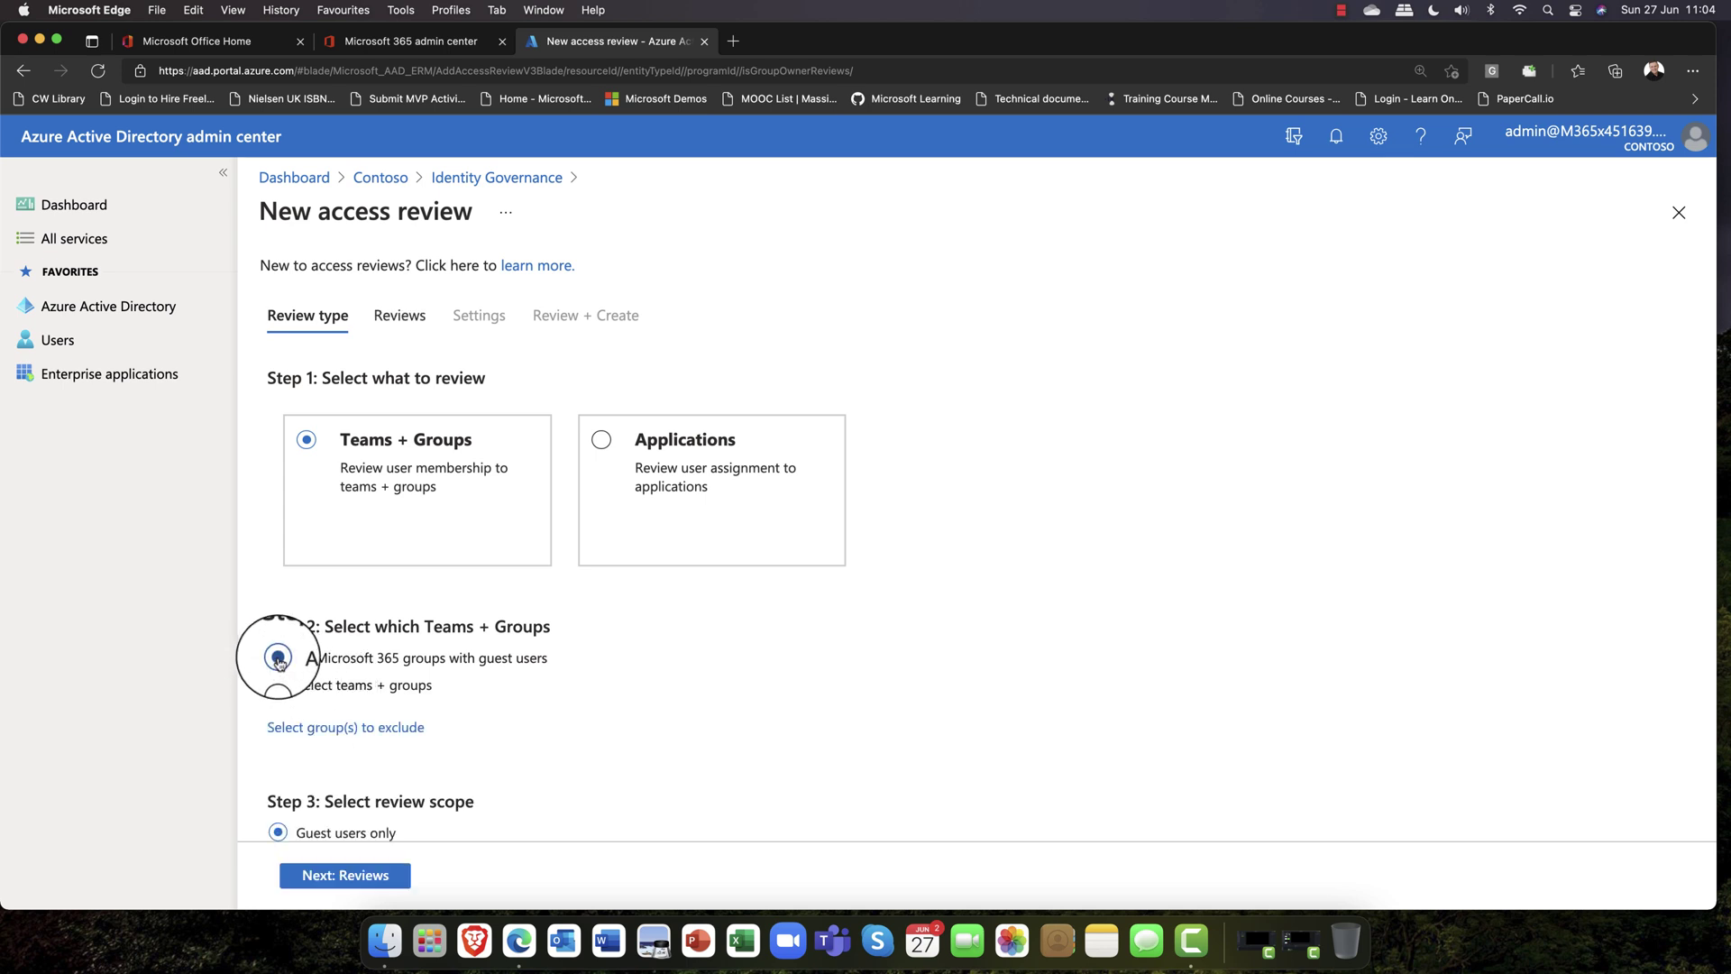
# Step: Exclude the Communications group from the access review
pyautogui.click(364, 728)
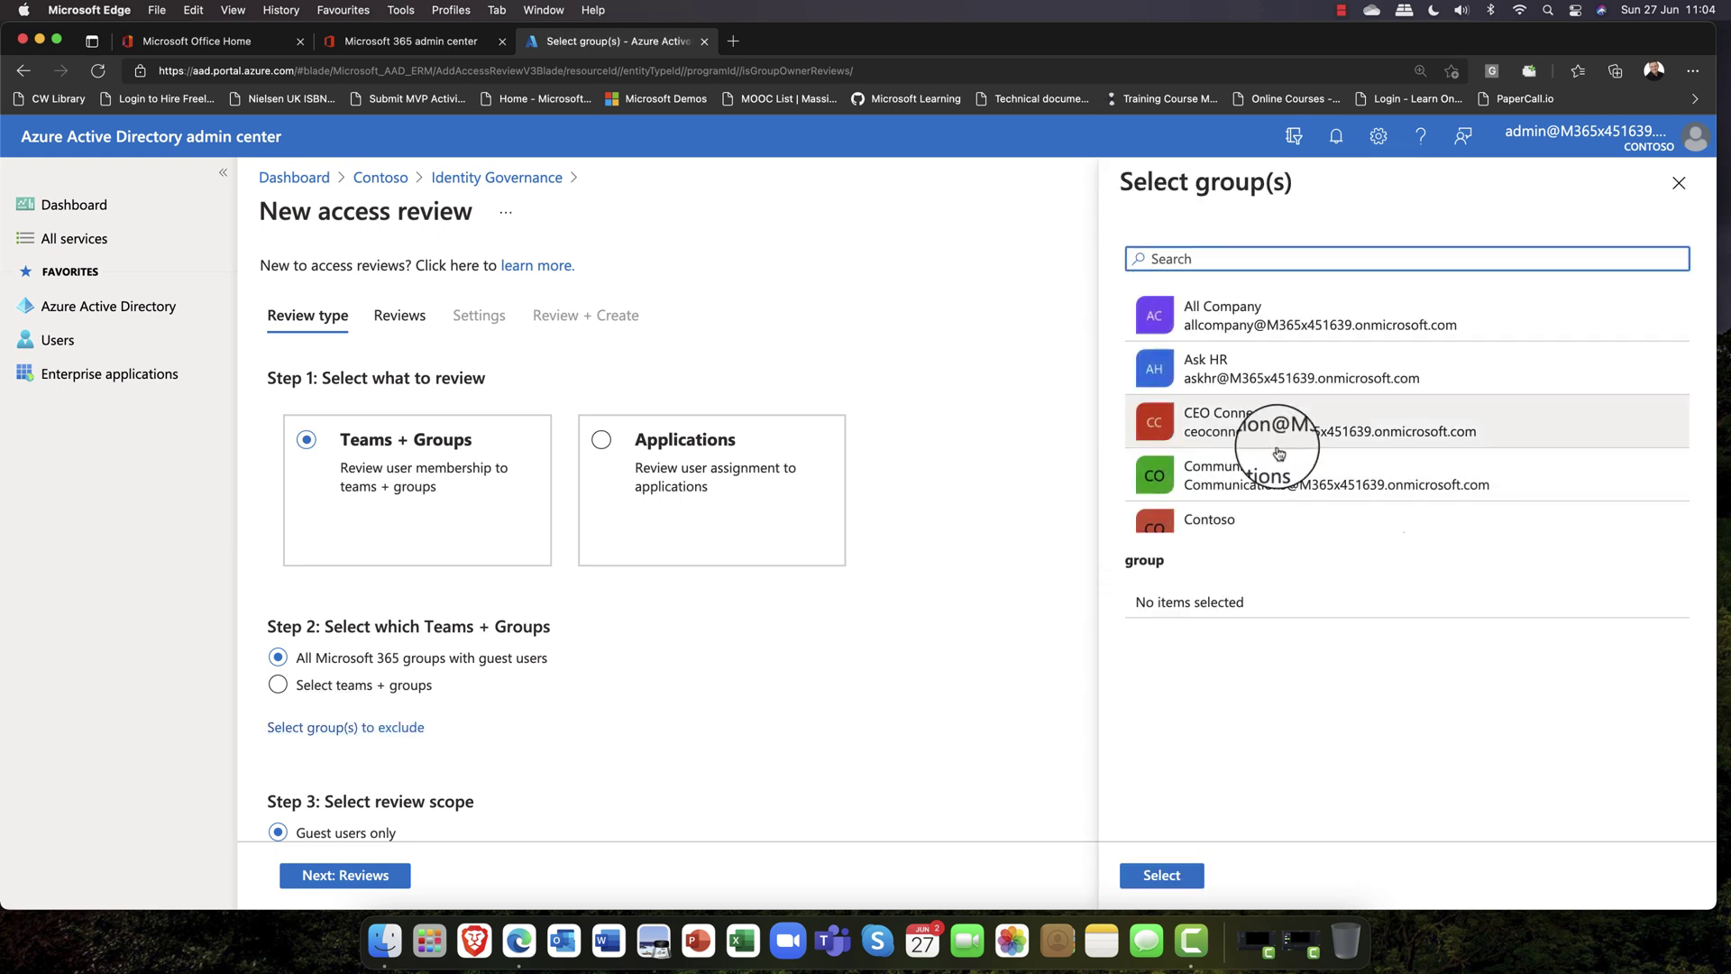
pyautogui.click(1227, 471)
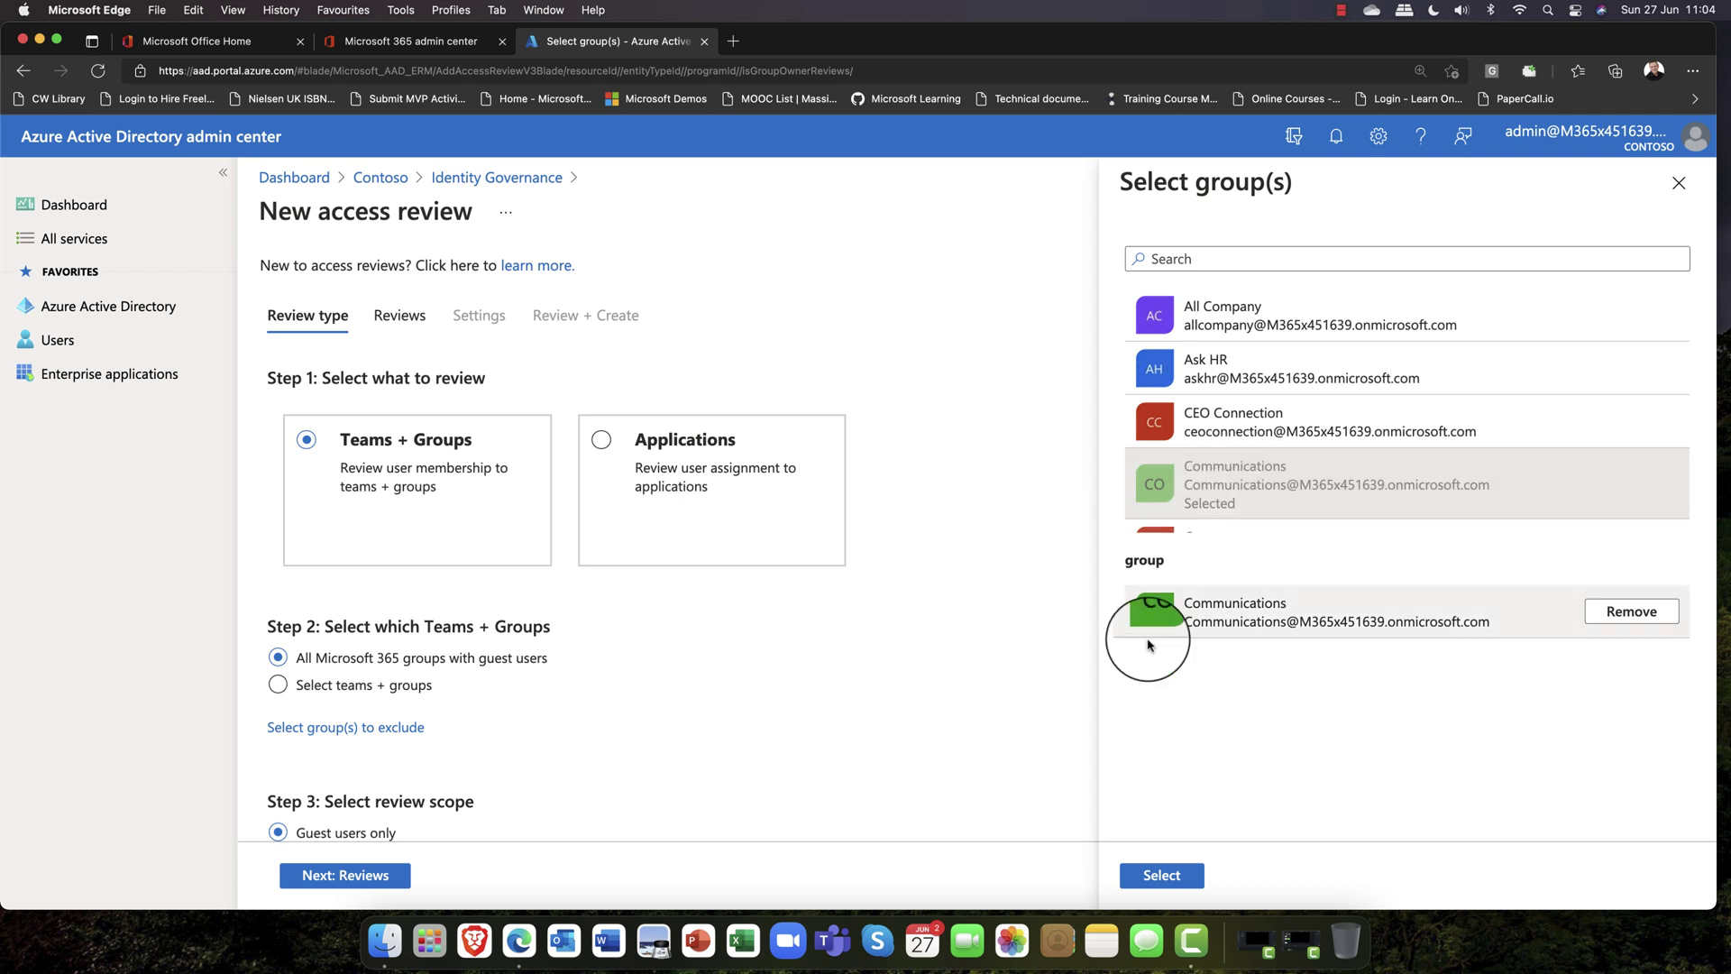
pyautogui.click(1163, 875)
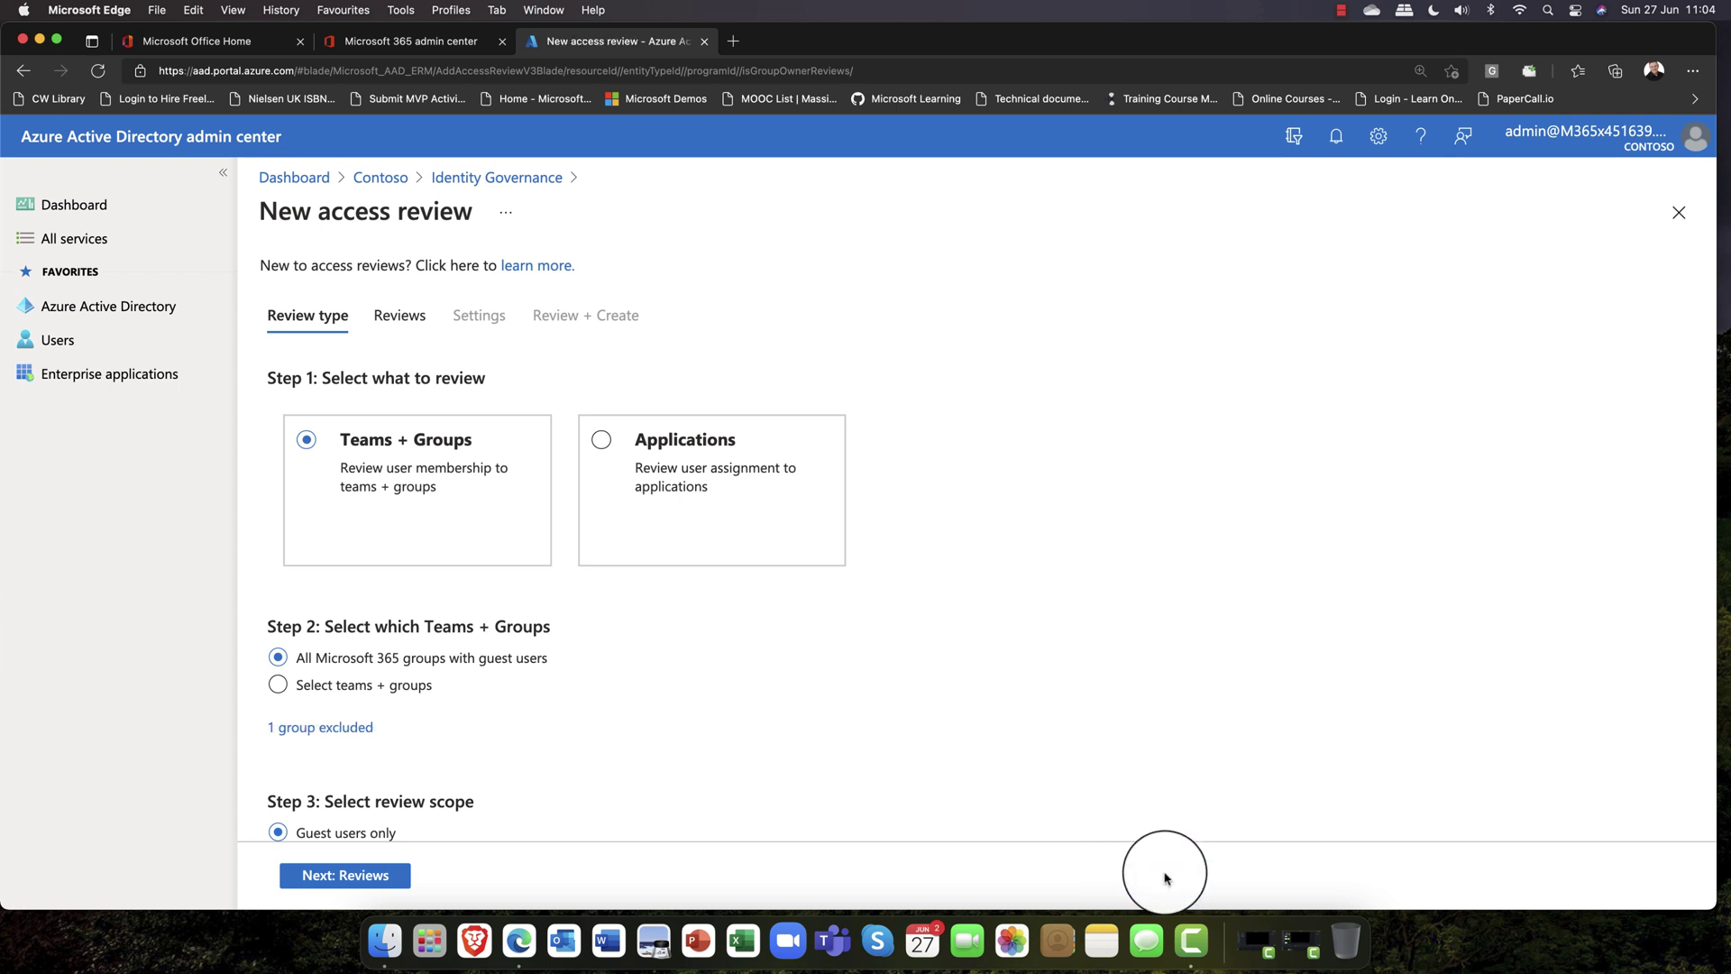
# Step: Continue to the Reviews stage and choose Group owner(s) as the reviewers
pyautogui.scroll(-2, 704, 722)
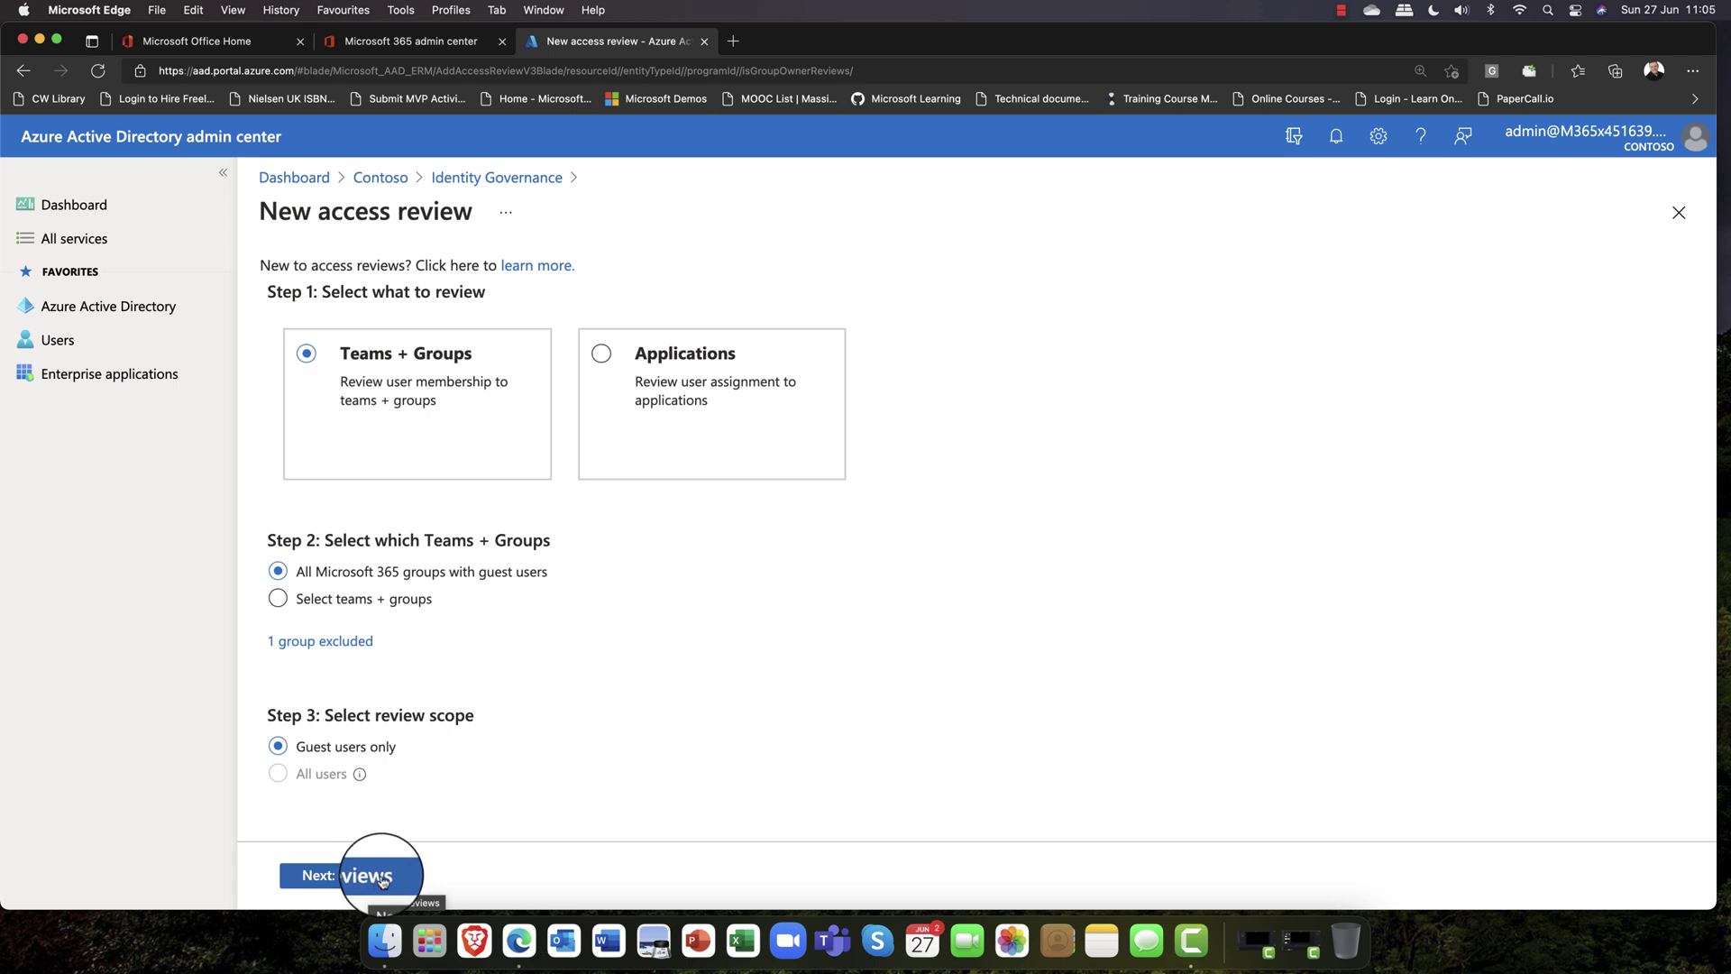
pyautogui.click(369, 882)
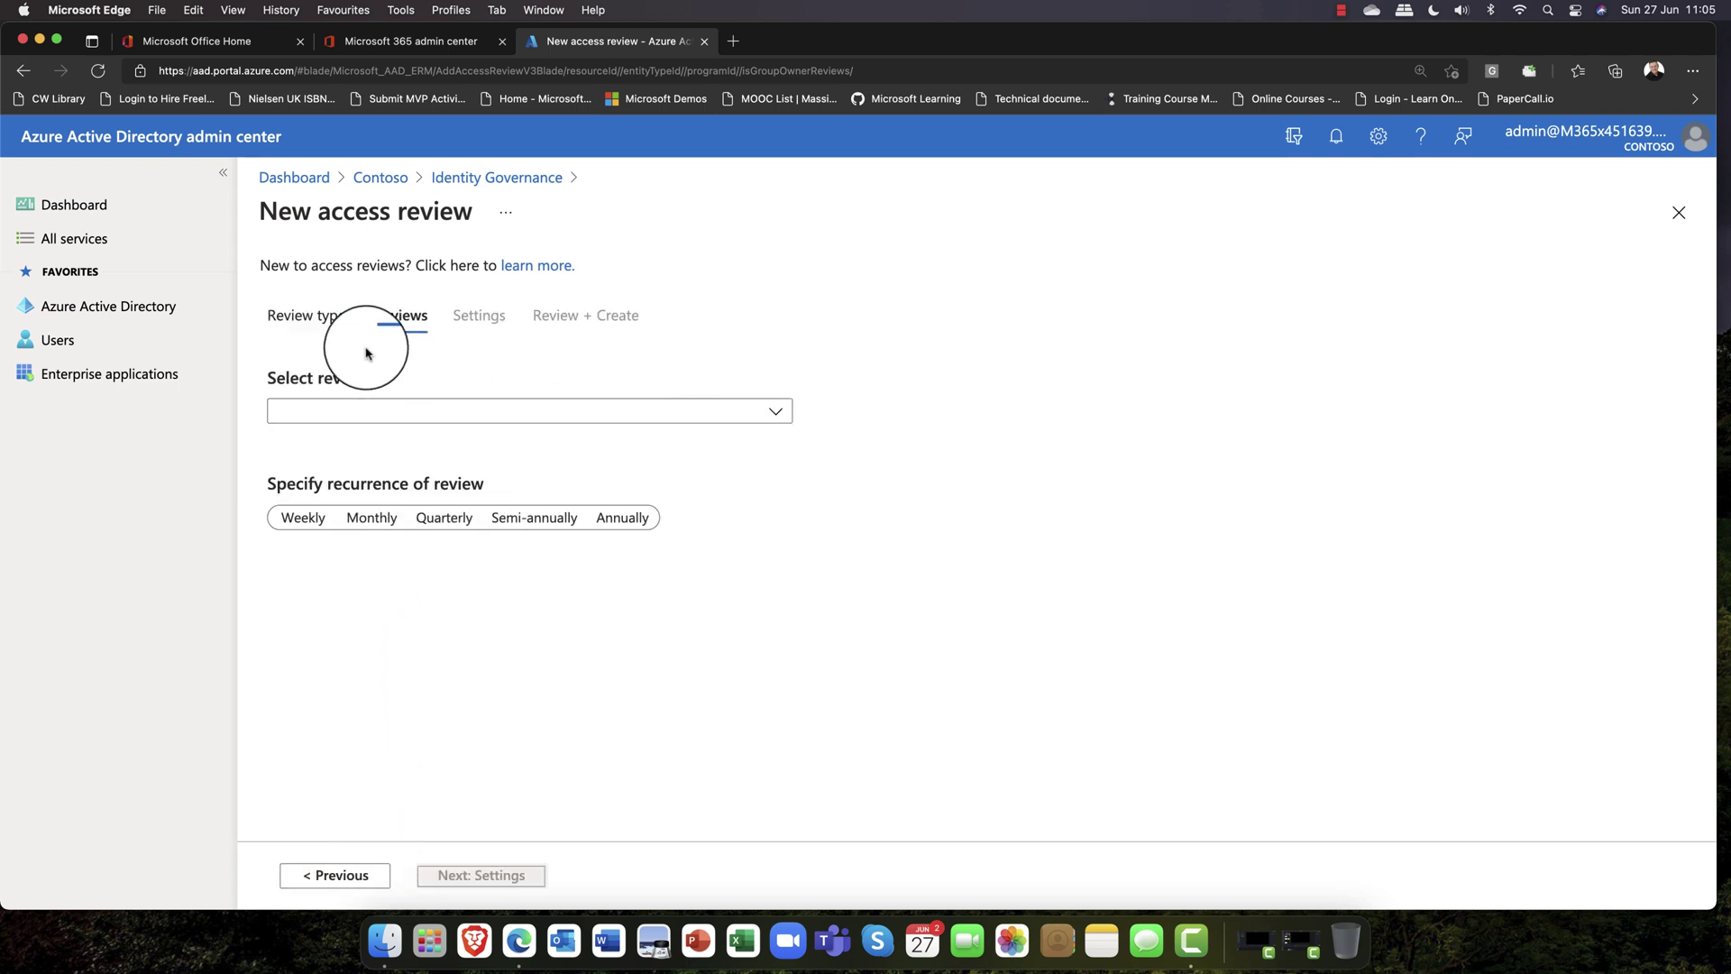
pyautogui.click(777, 414)
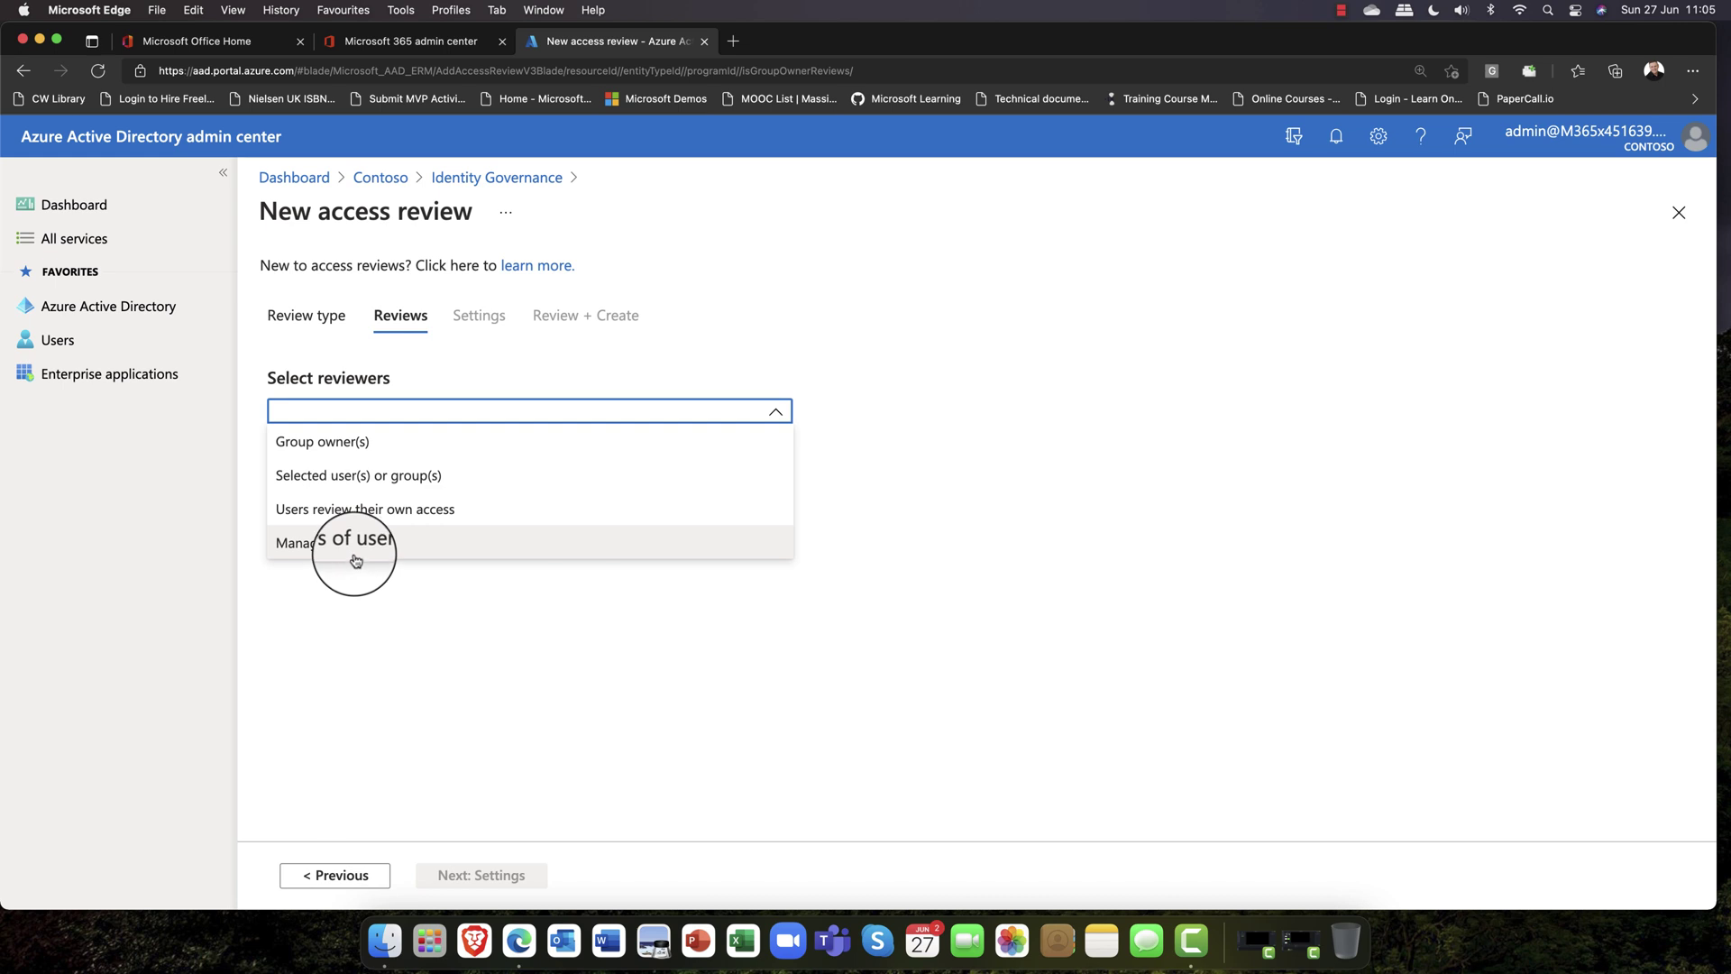
pyautogui.click(351, 446)
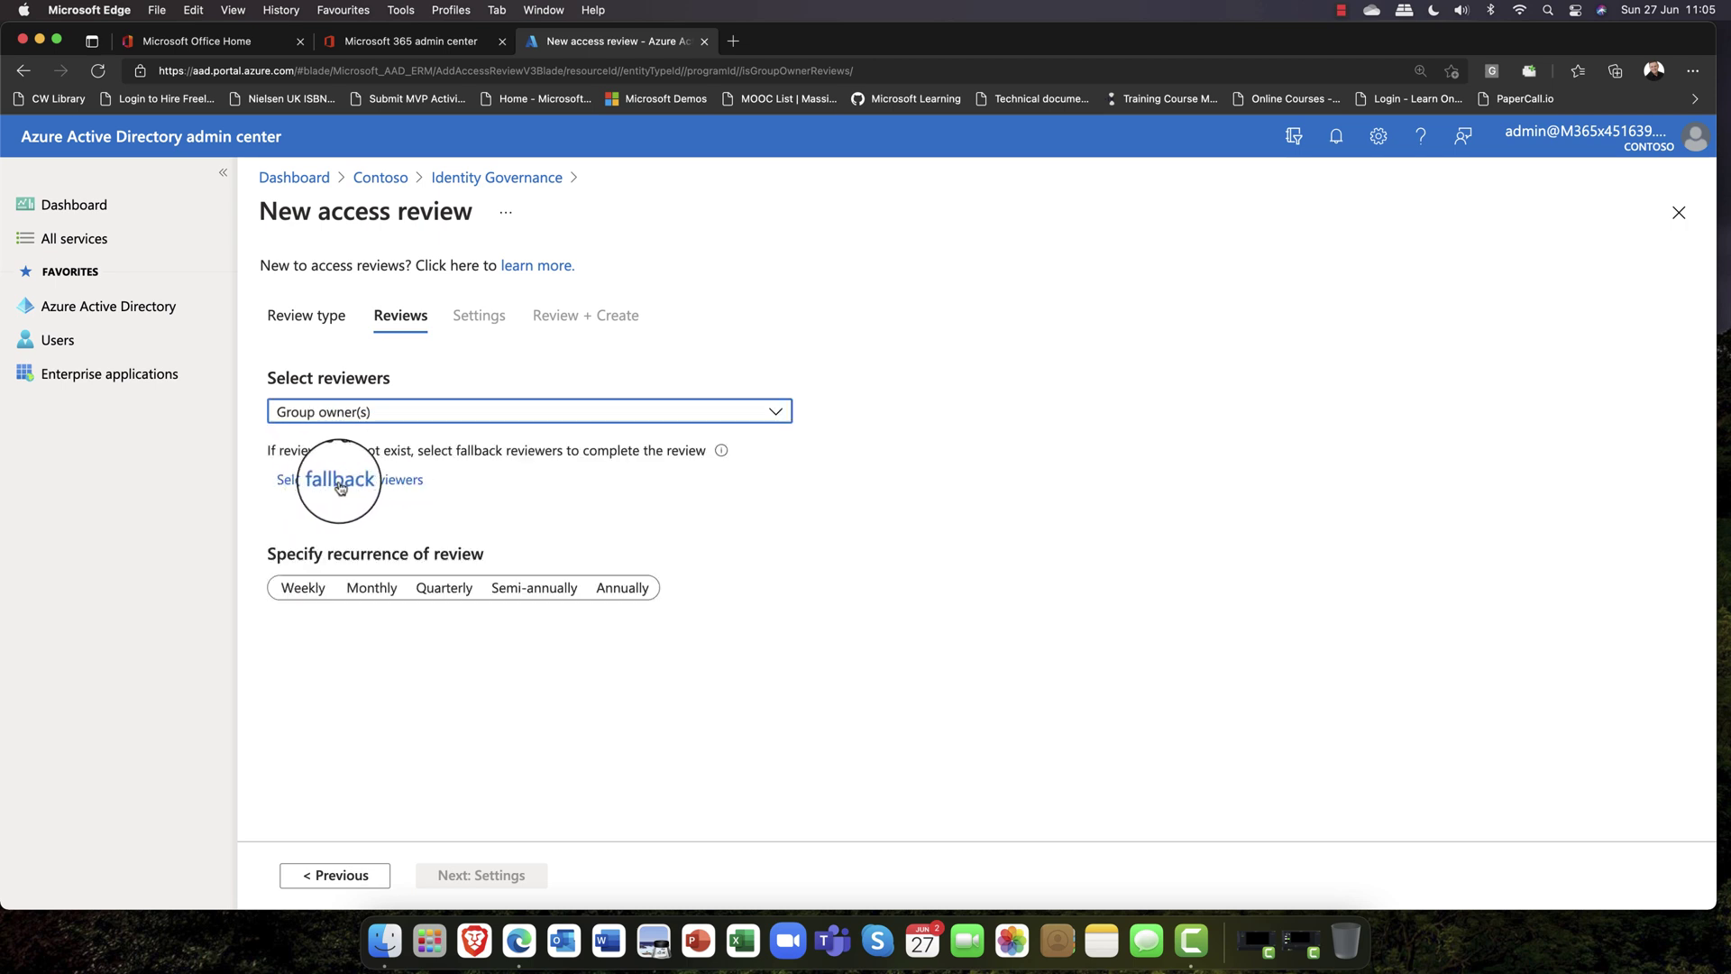
# Step: Search for the chosen user by first name and assign that user as the fallback reviewer
pyautogui.click(380, 488)
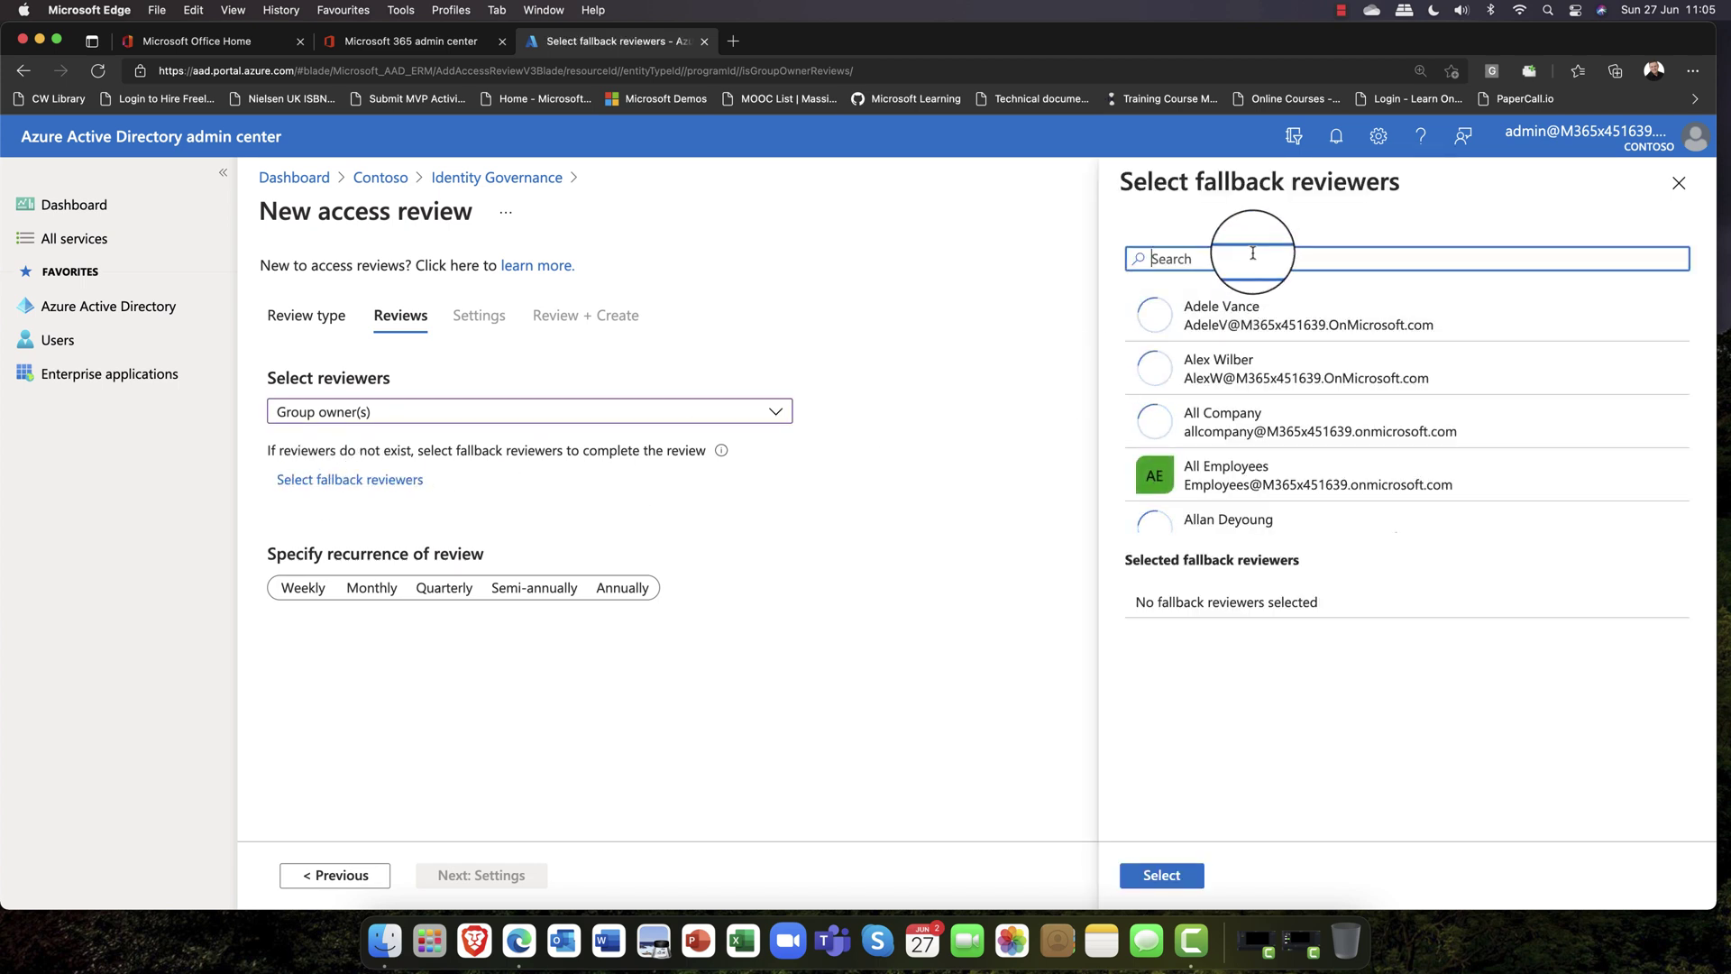
pyautogui.write('MEG')
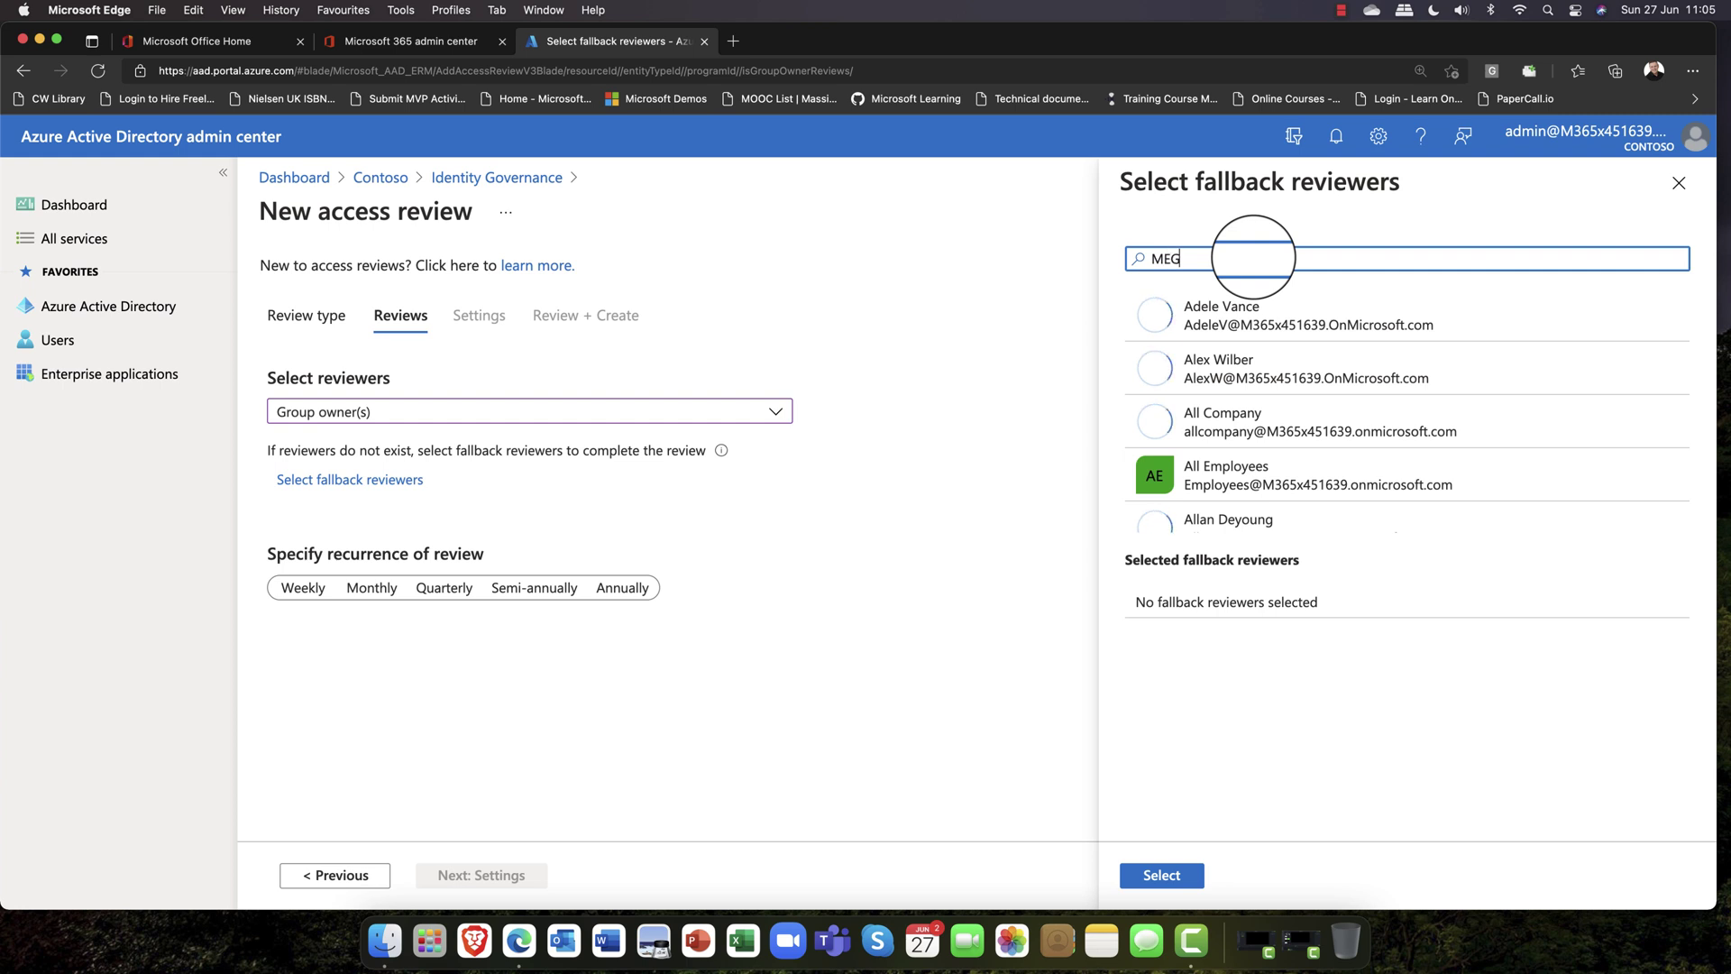
pyautogui.write('AN')
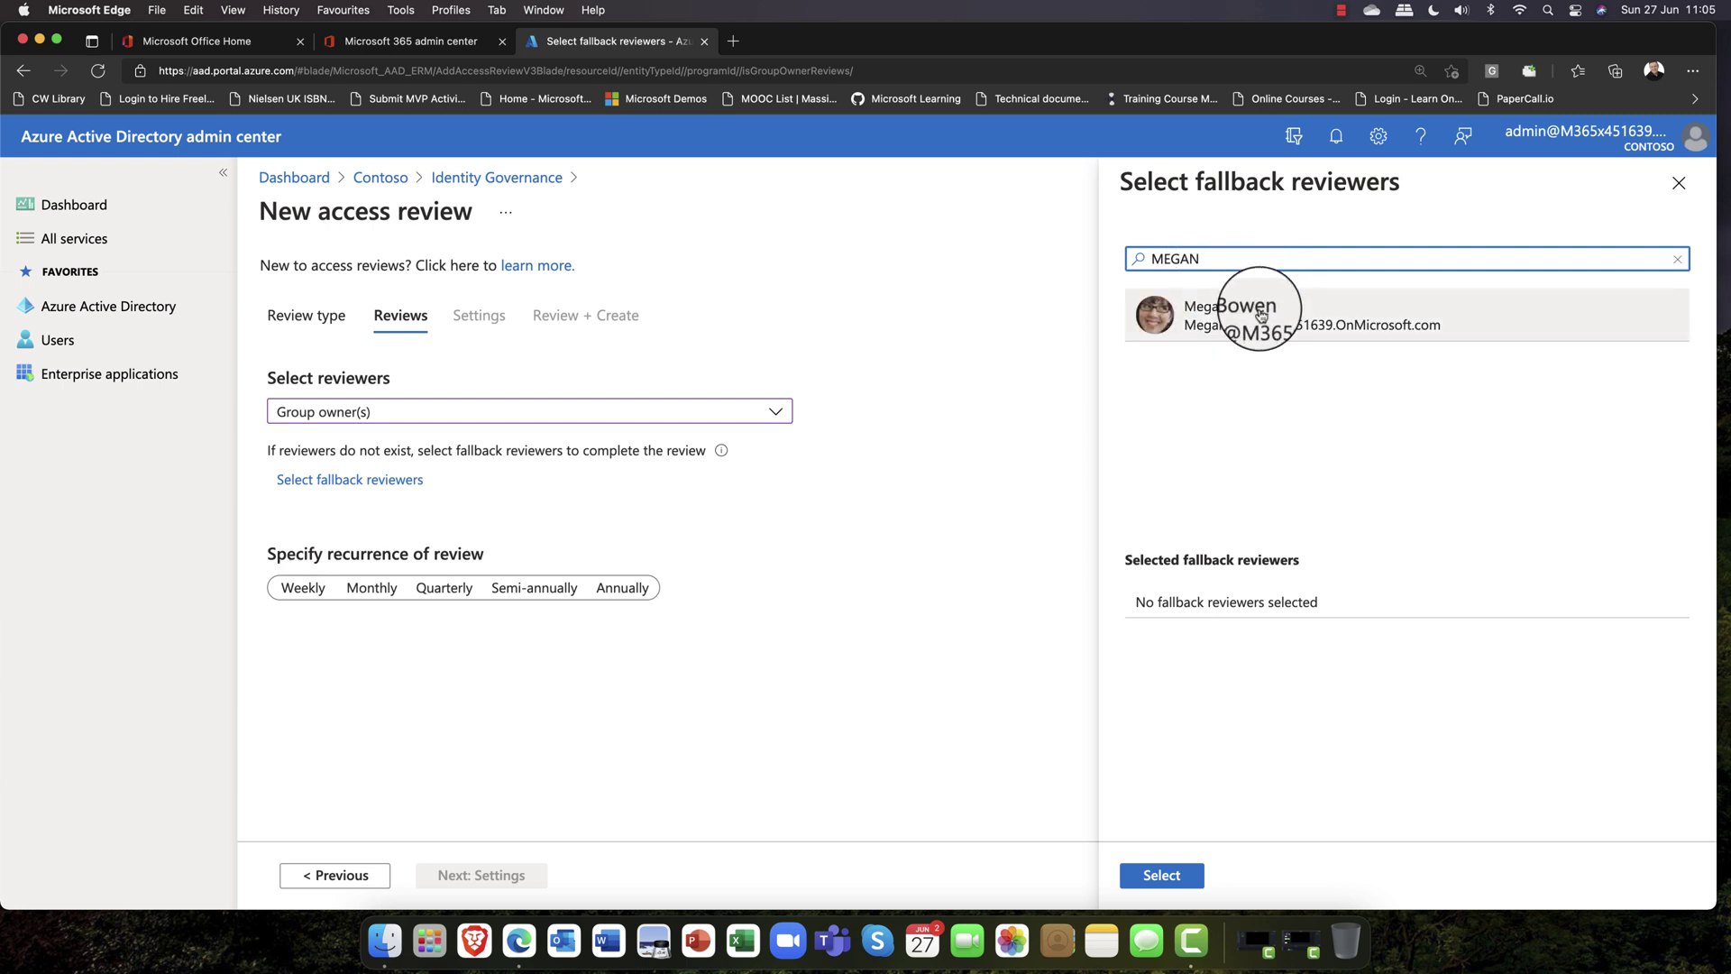
pyautogui.click(1260, 314)
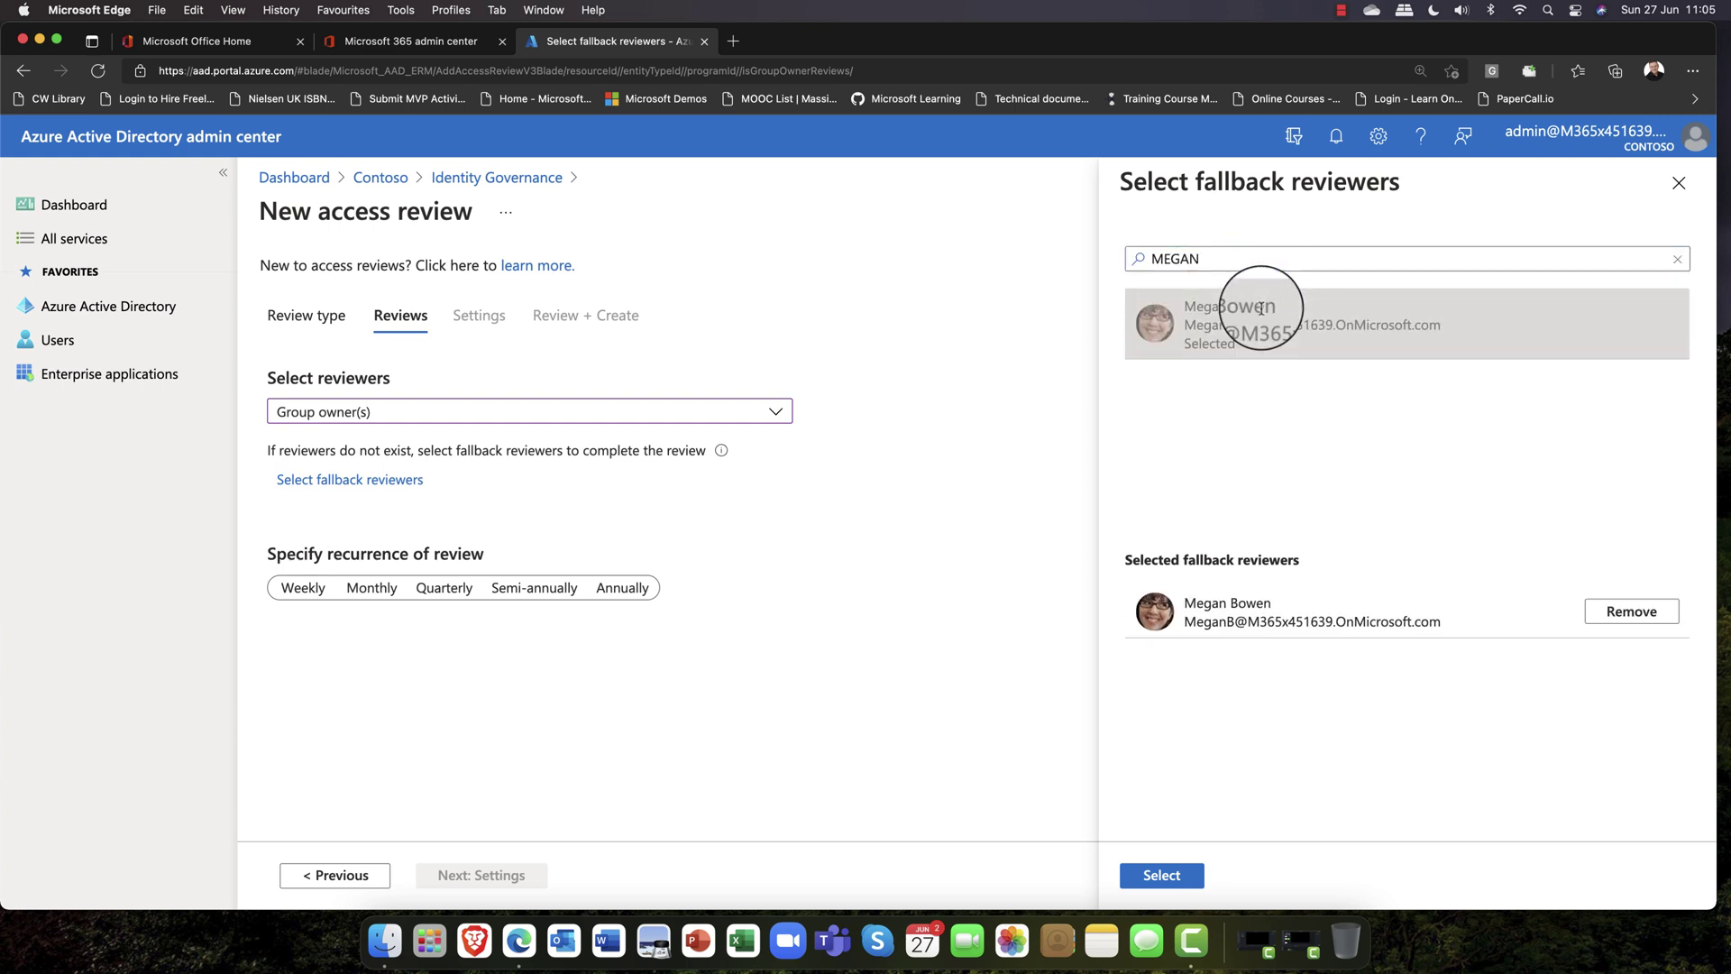
pyautogui.click(1163, 877)
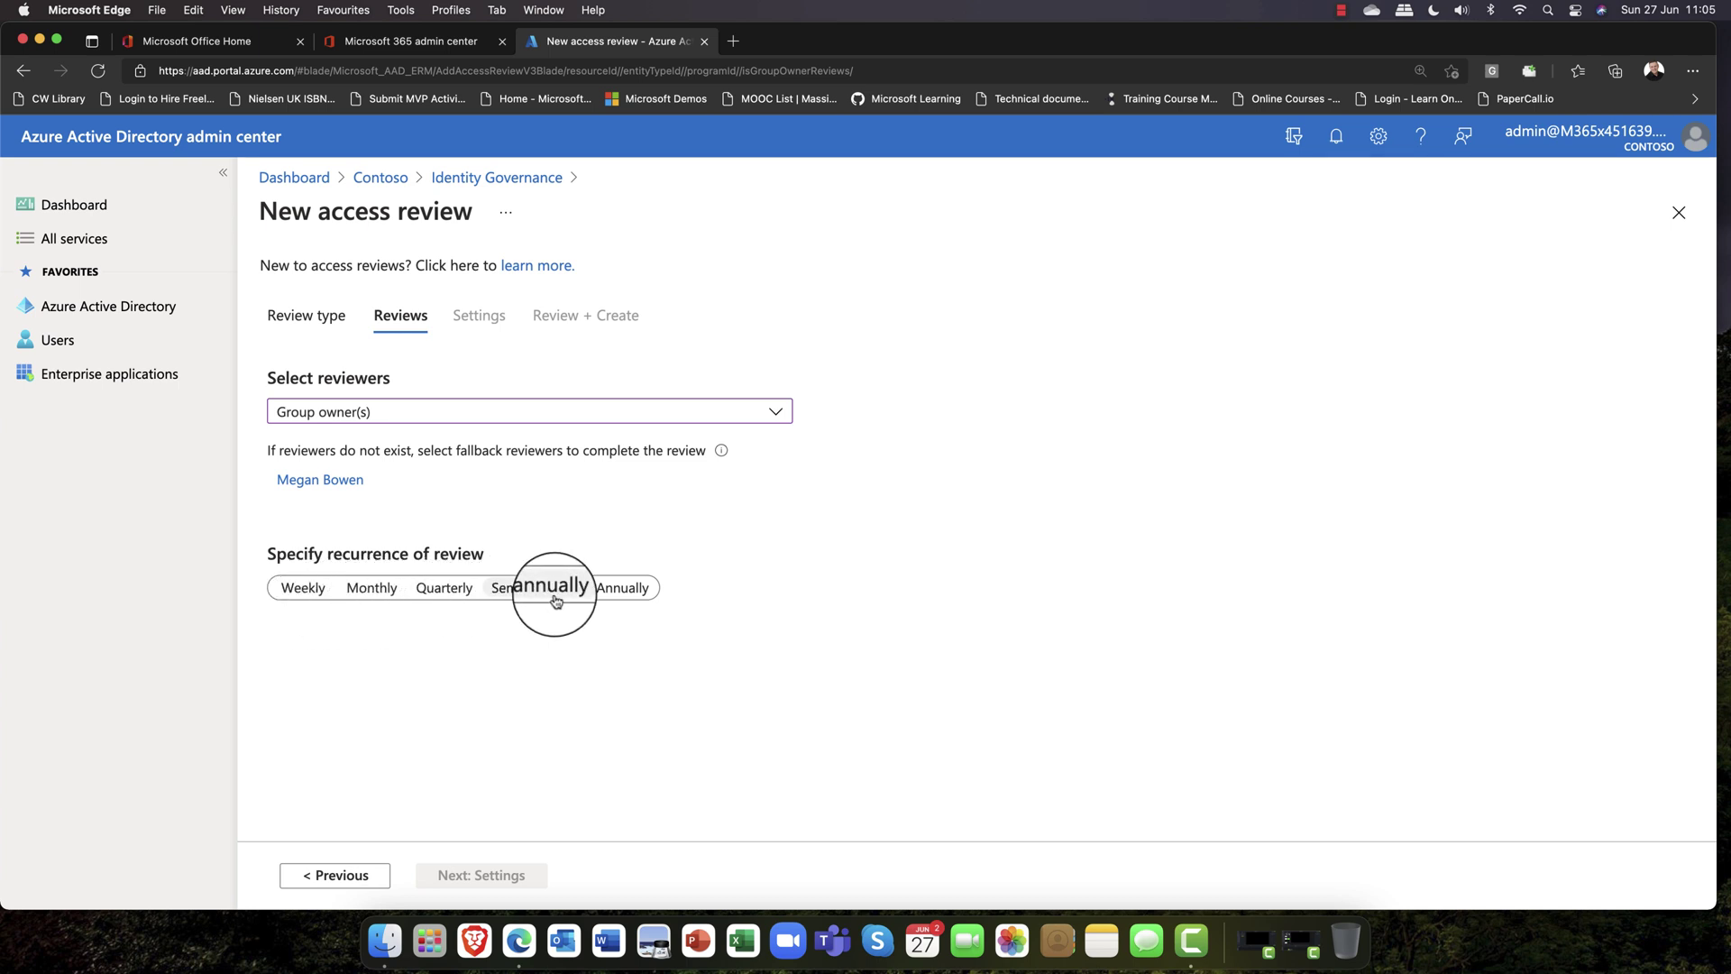
# Step: Set the review recurrence to Quarterly and have it end after 5 occurrences
pyautogui.click(638, 596)
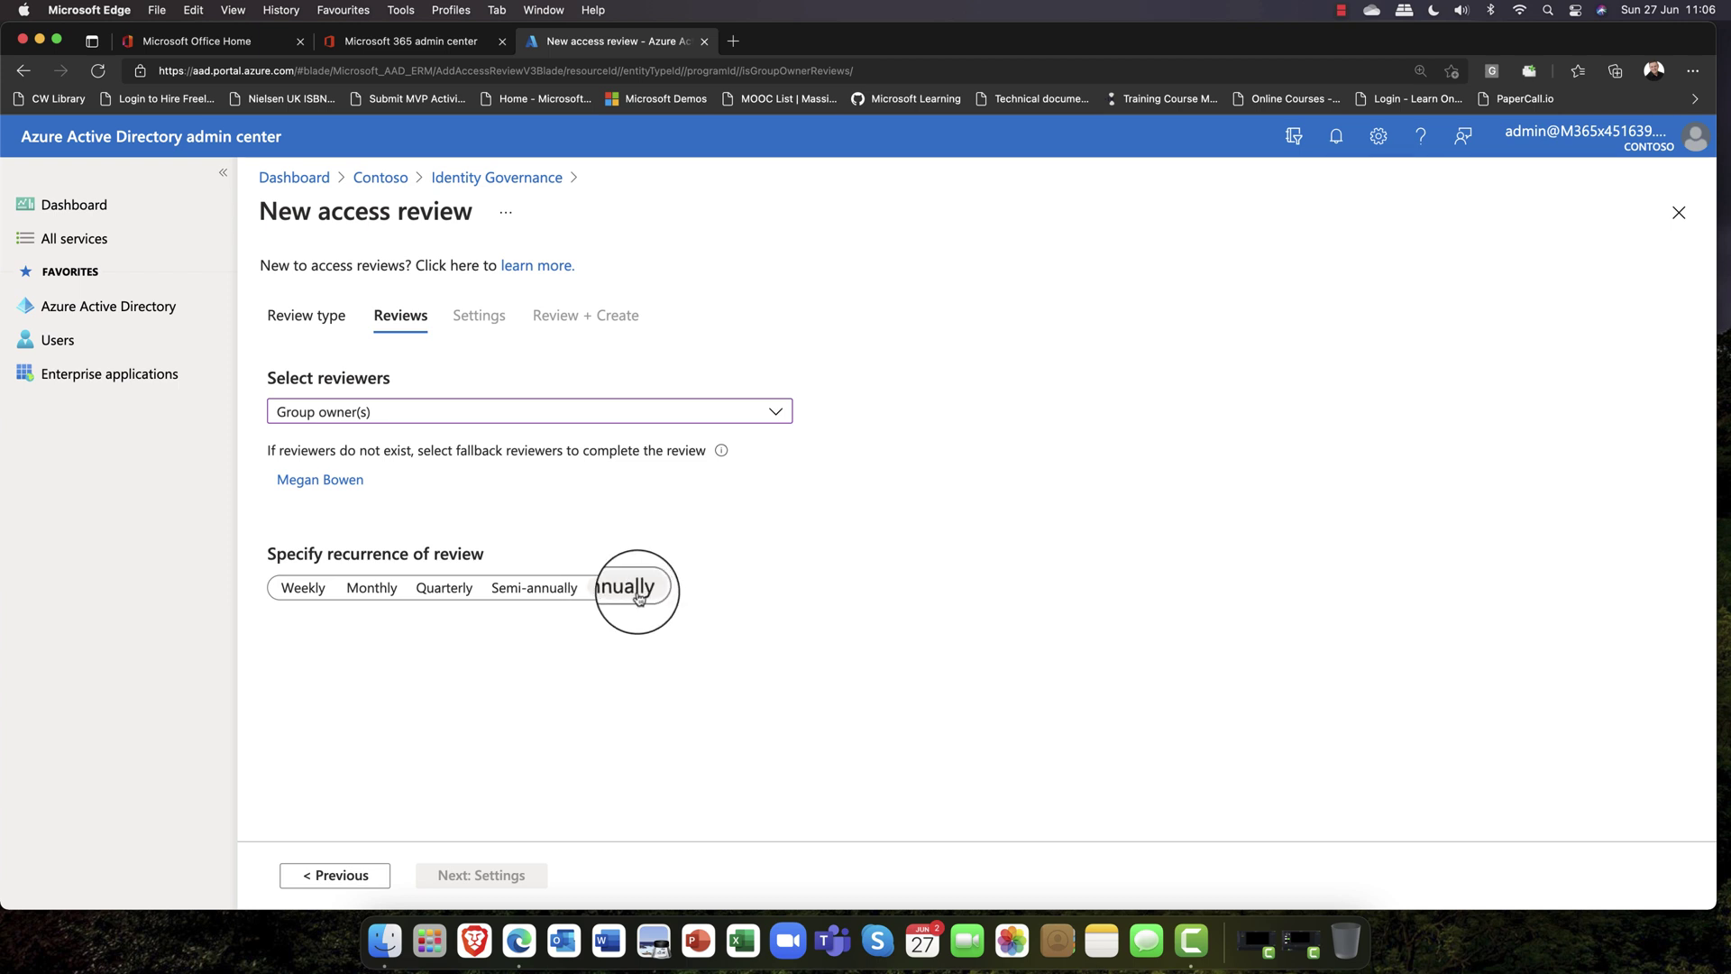
pyautogui.click(443, 597)
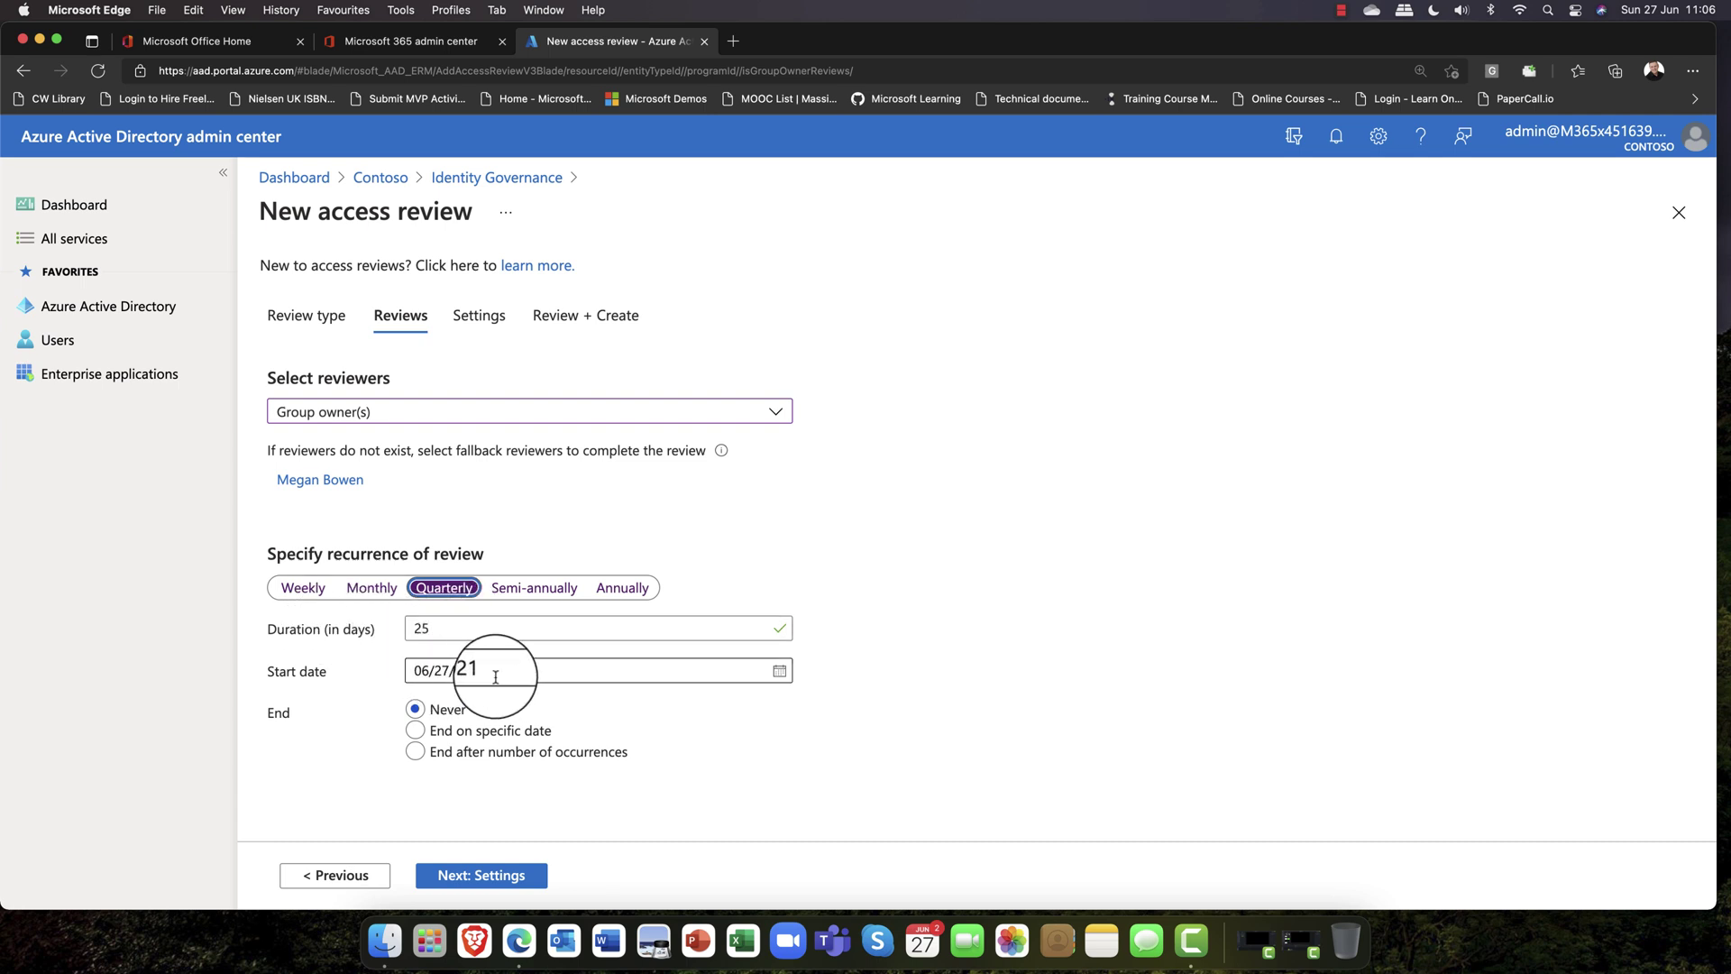
pyautogui.click(413, 751)
pyautogui.click(456, 794)
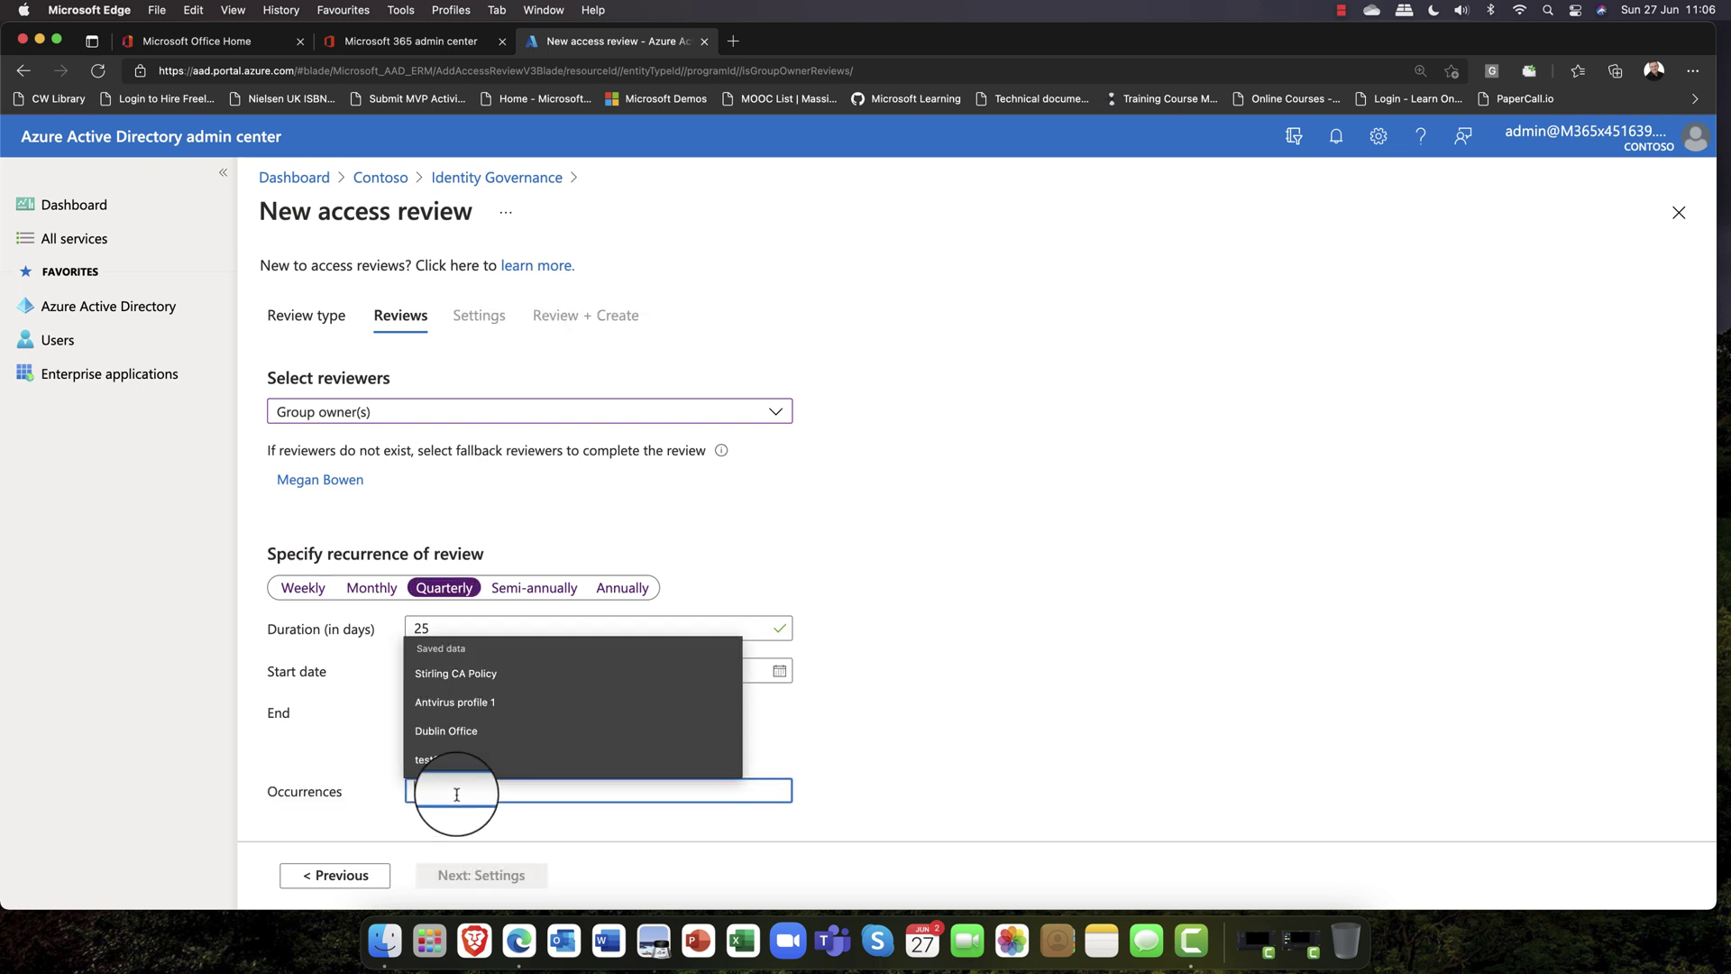
pyautogui.write('5')
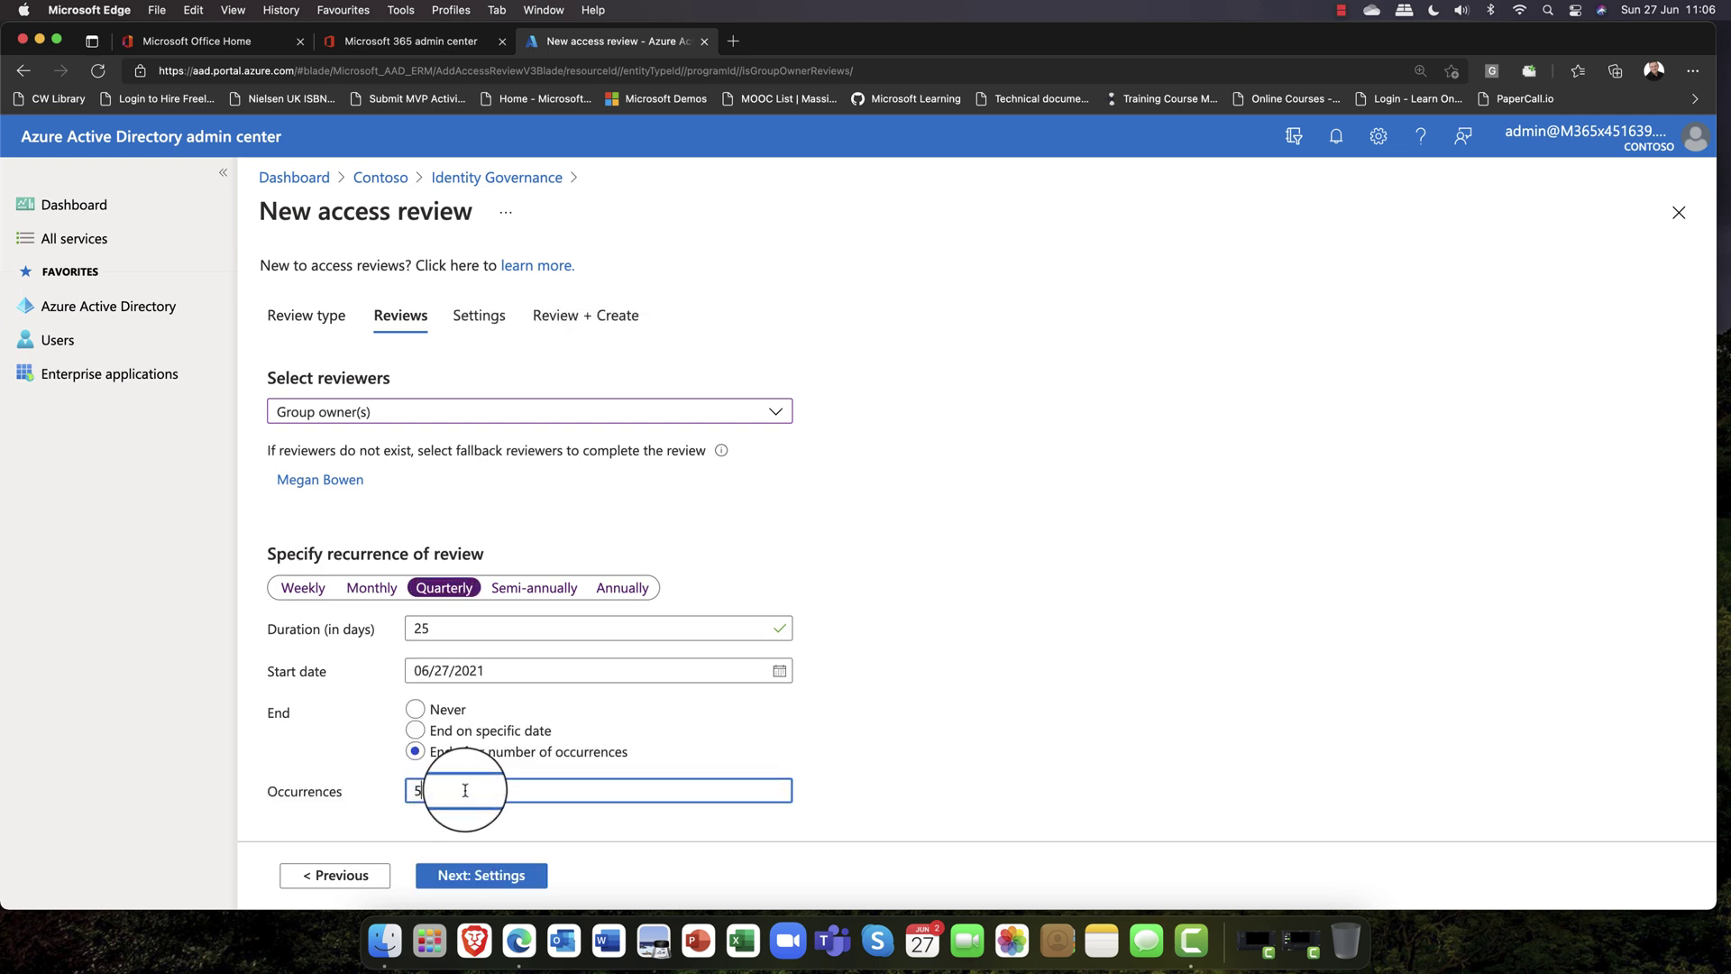
pyautogui.scroll(-1, 842, 737)
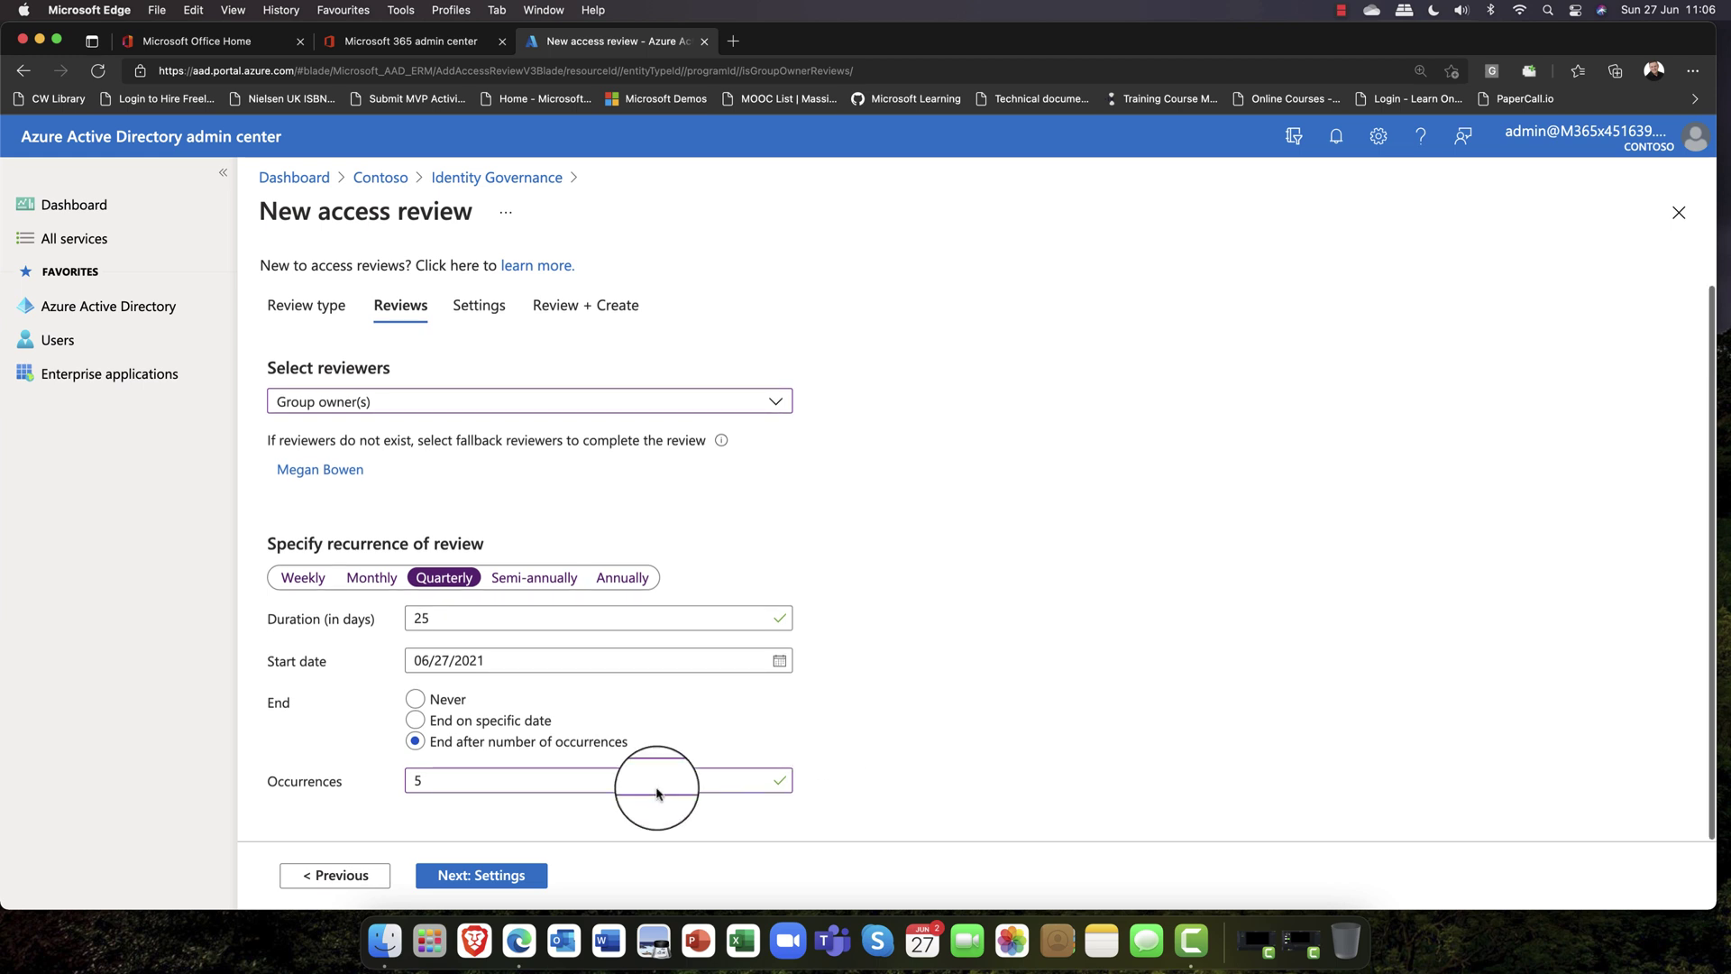
# Step: Continue to the review's Settings stage and choose Remove access for when reviewers don't respond
pyautogui.click(478, 879)
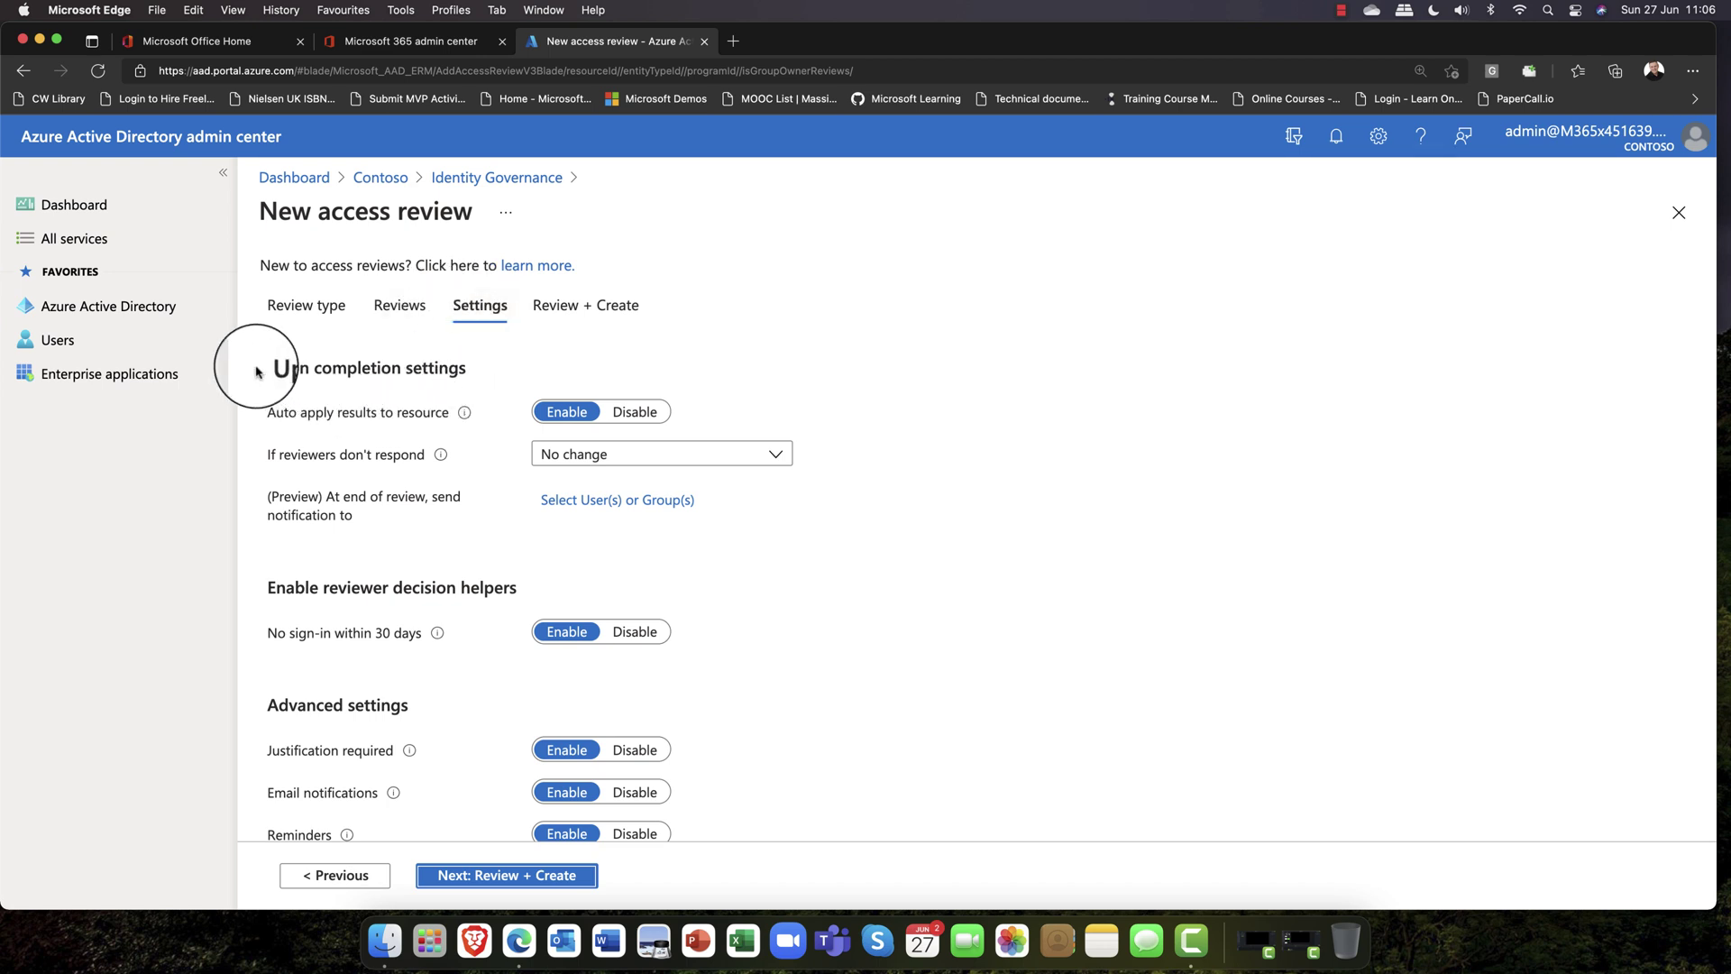
pyautogui.moveTo(261, 369); pyautogui.dragTo(487, 370)
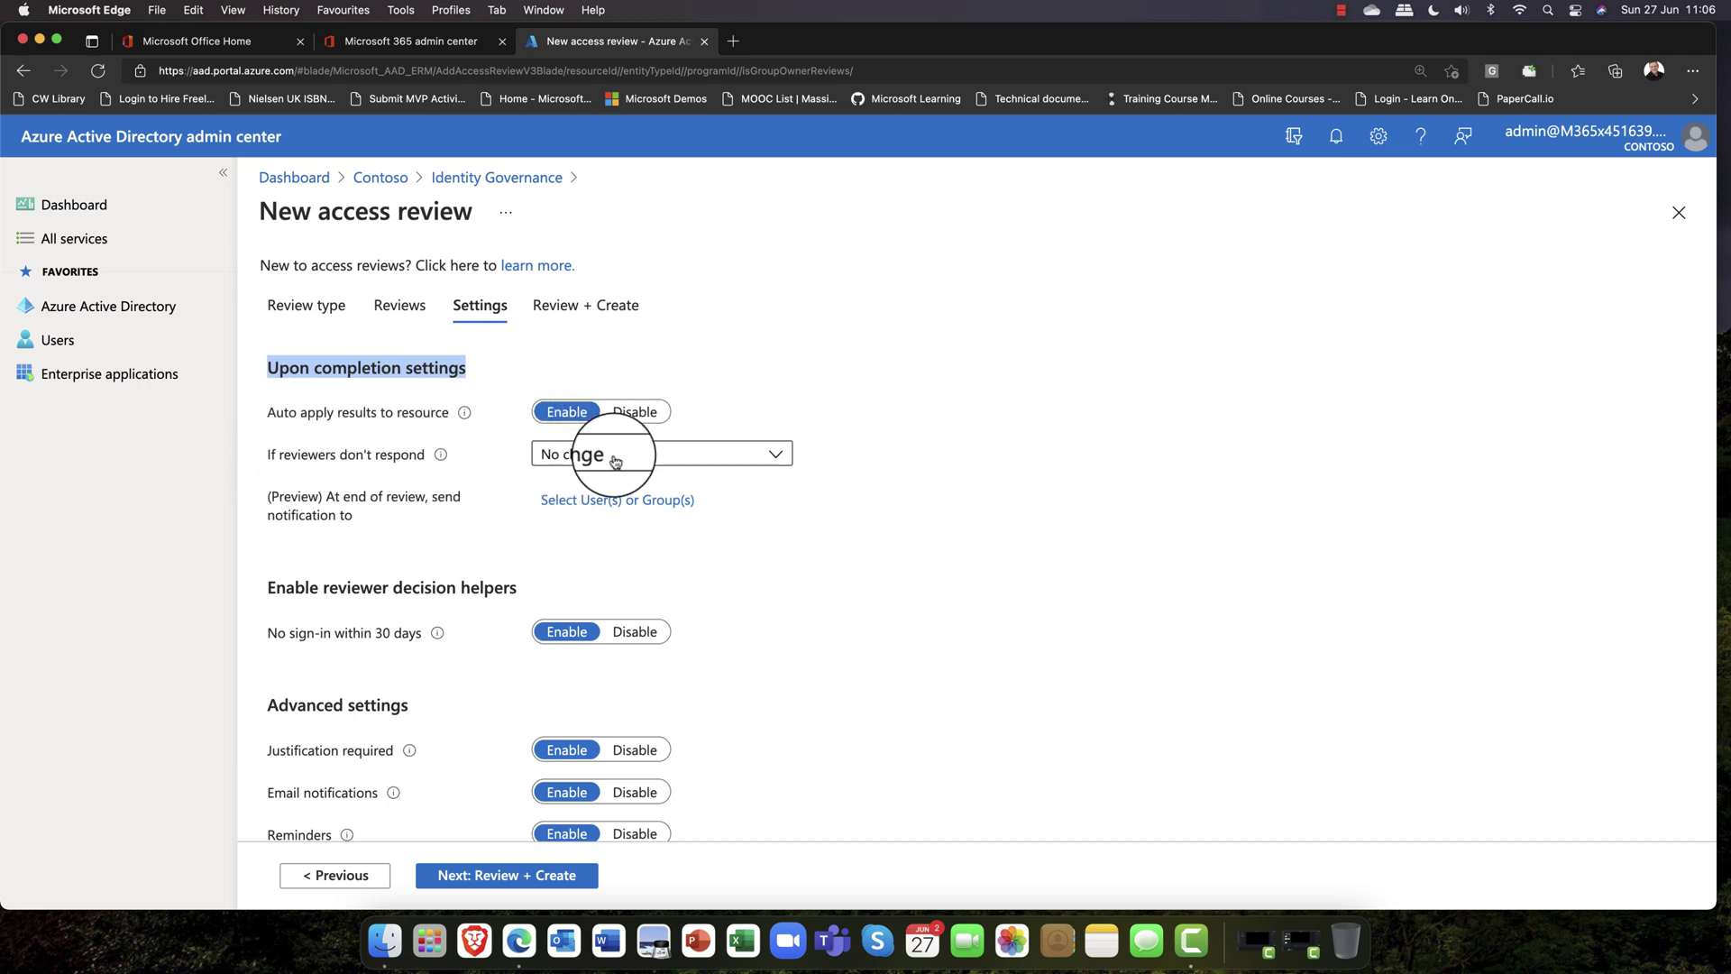
pyautogui.click(777, 456)
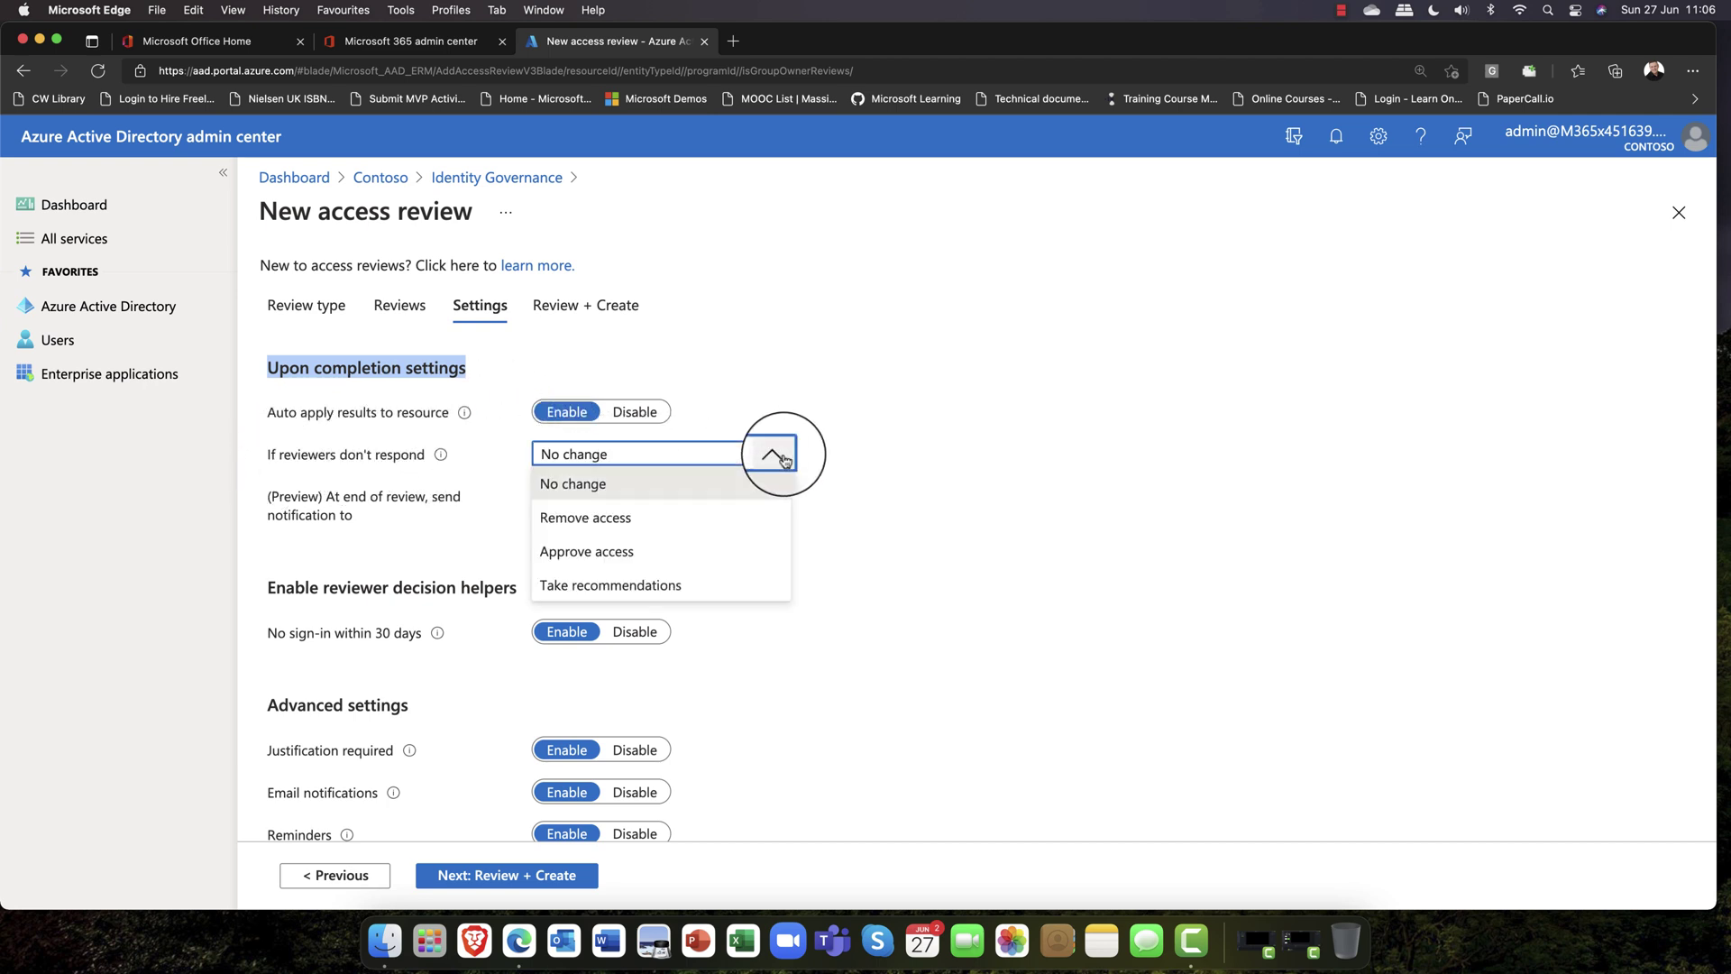
pyautogui.click(628, 517)
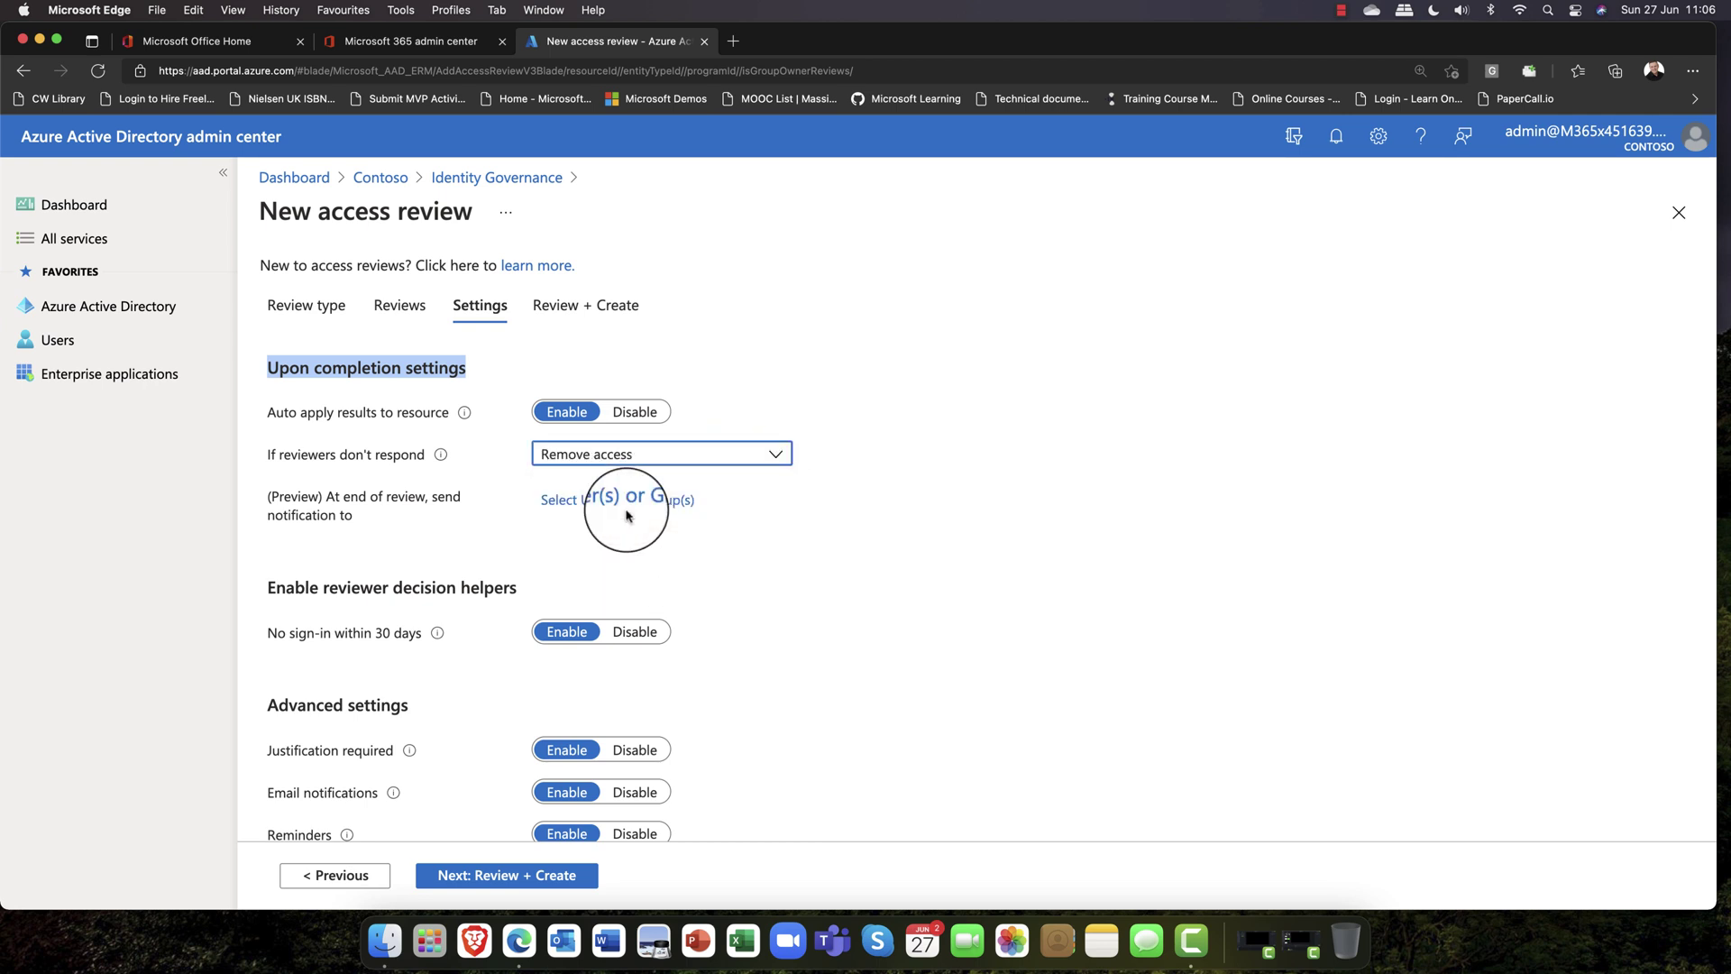
pyautogui.click(714, 453)
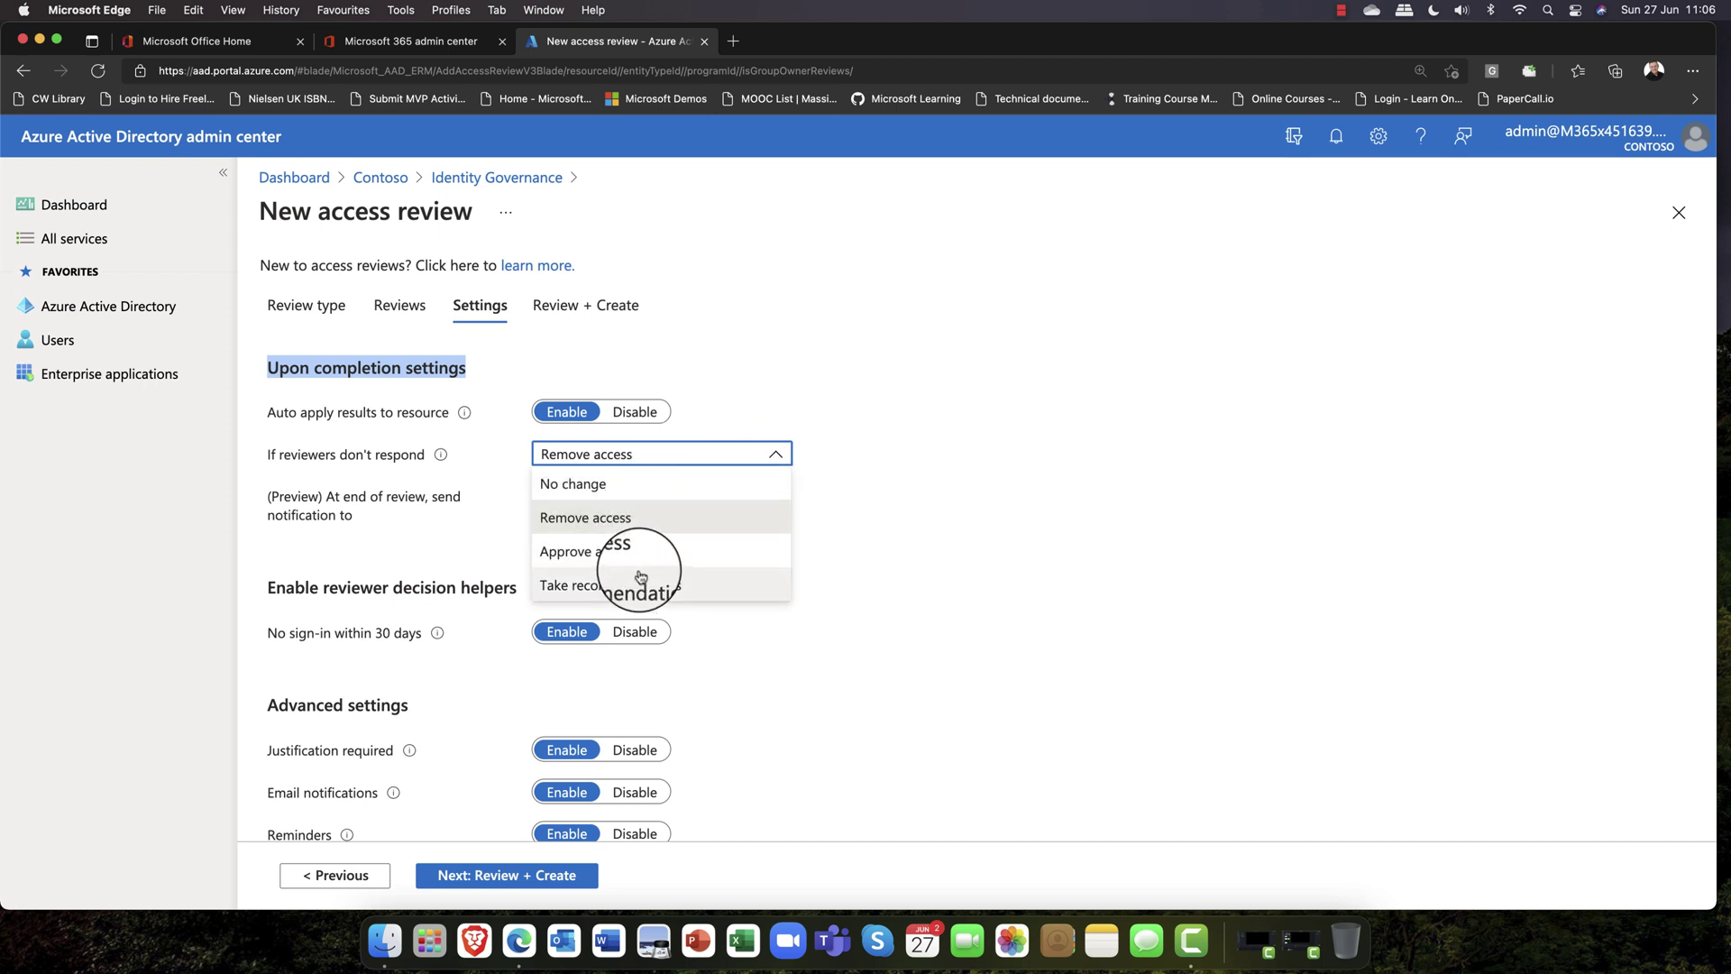
pyautogui.click(606, 518)
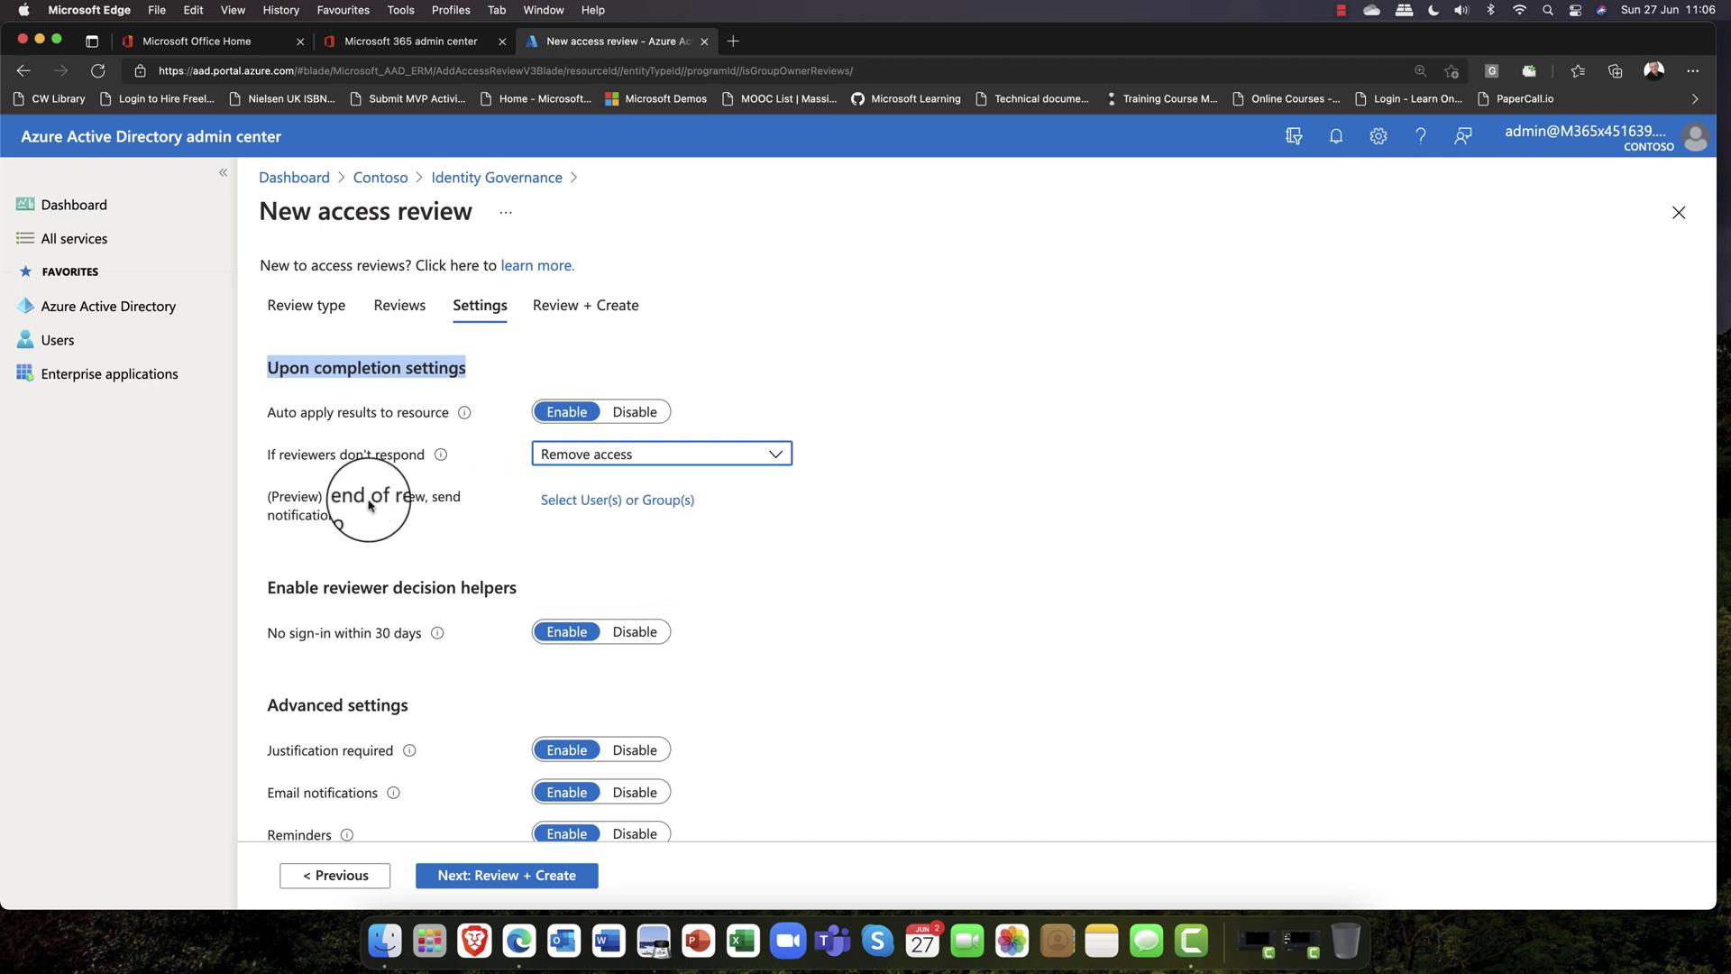
# Step: Search for the same user and add that user as the recipient of the end-of-review notification
pyautogui.click(595, 510)
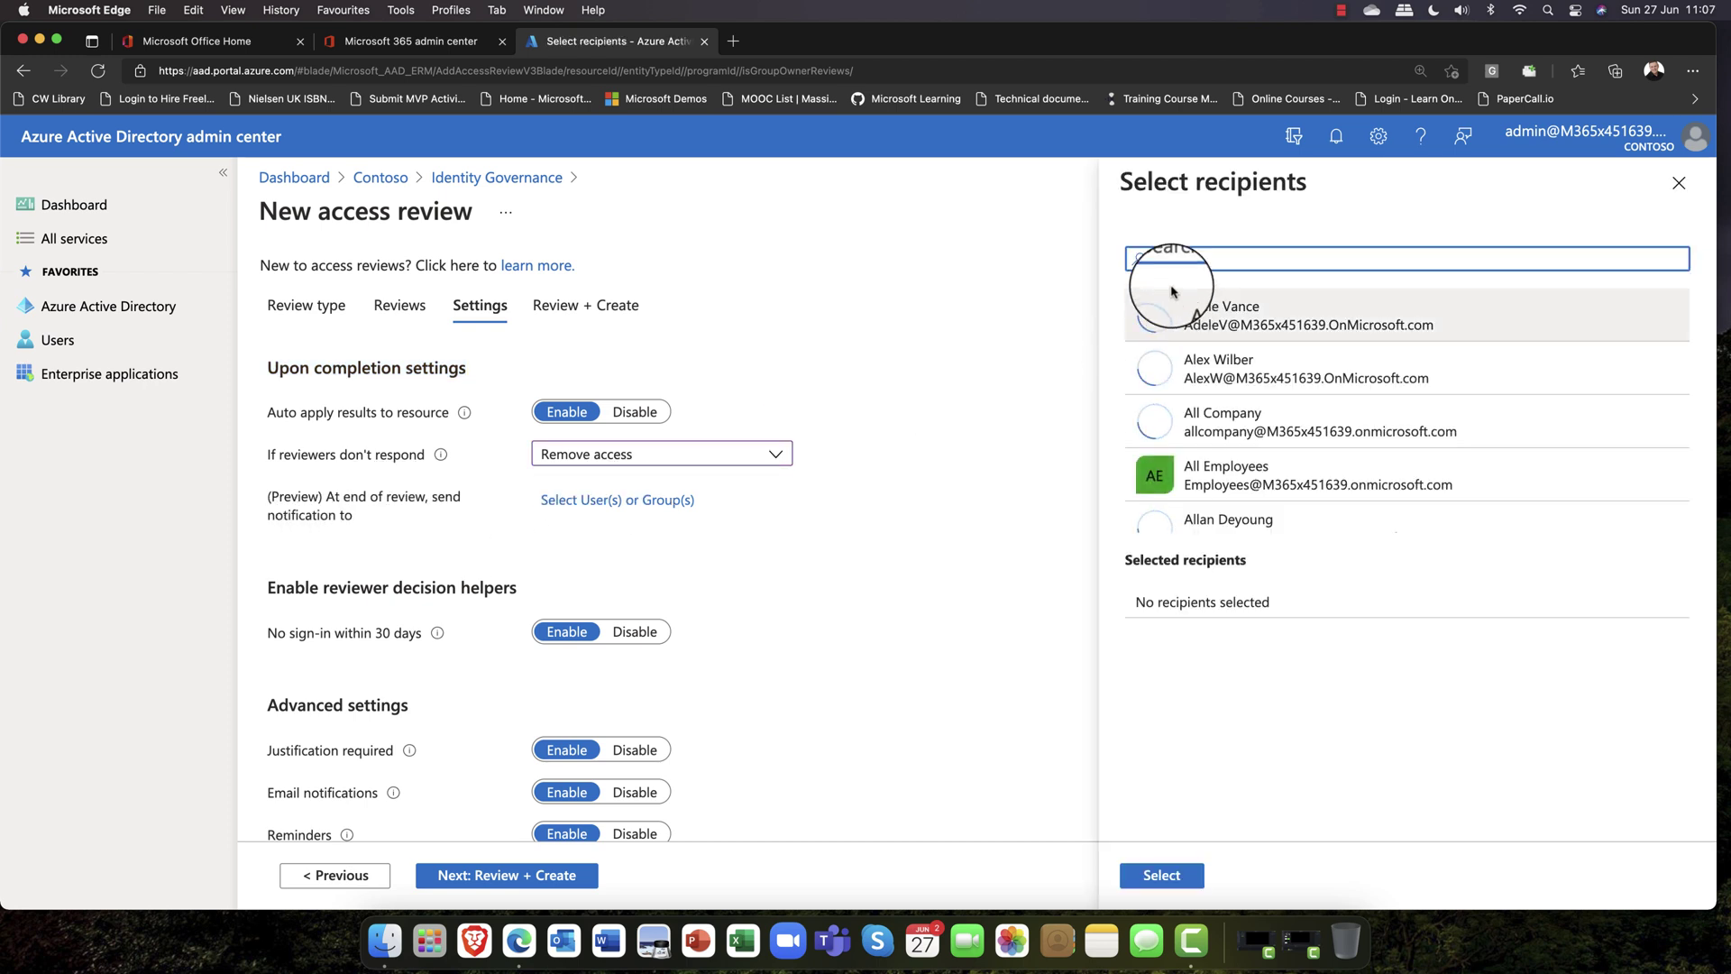
pyautogui.write('MEGAN')
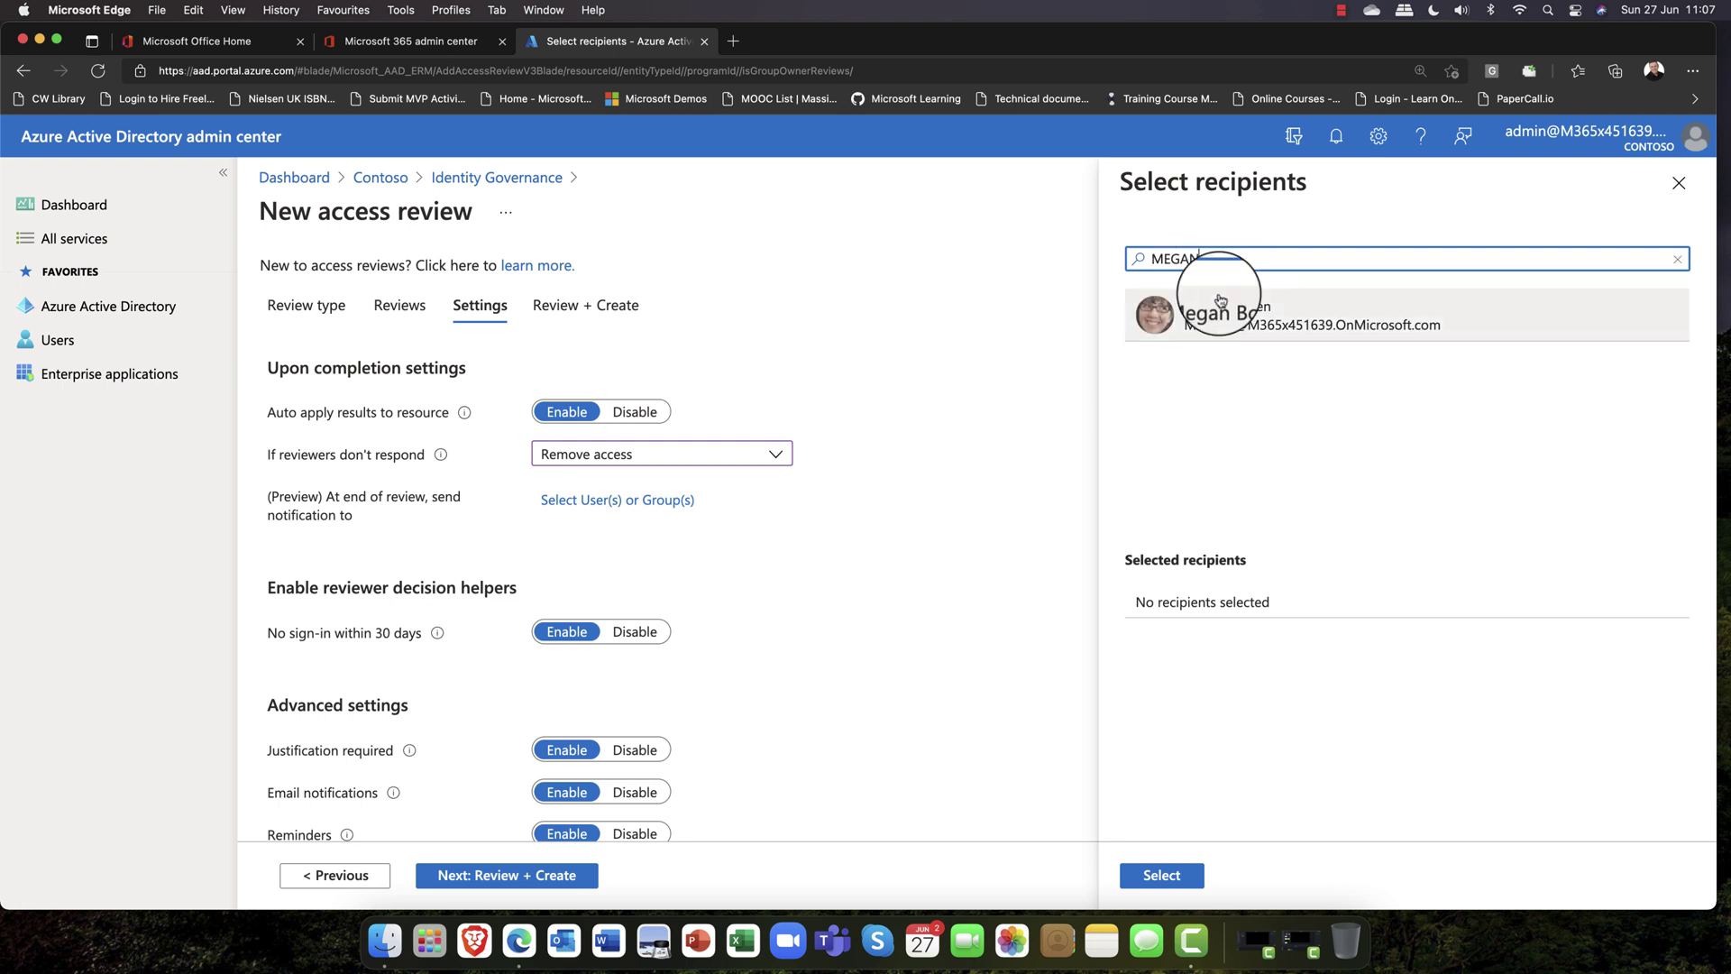
pyautogui.click(1218, 316)
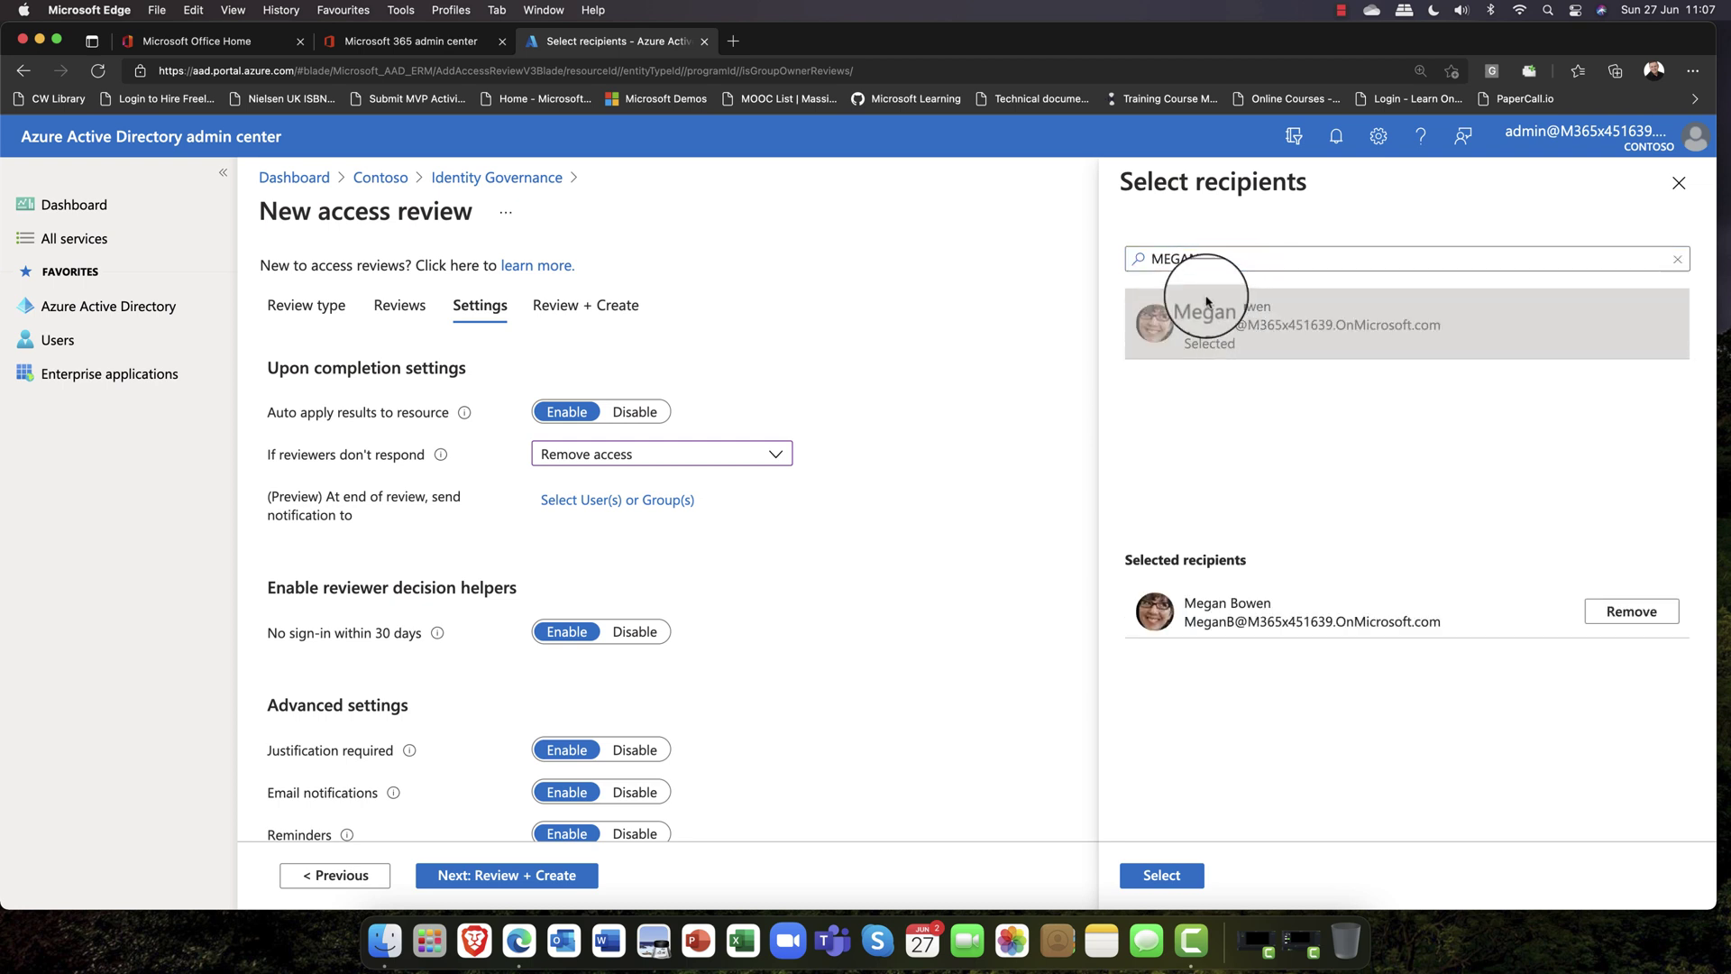
pyautogui.click(1159, 873)
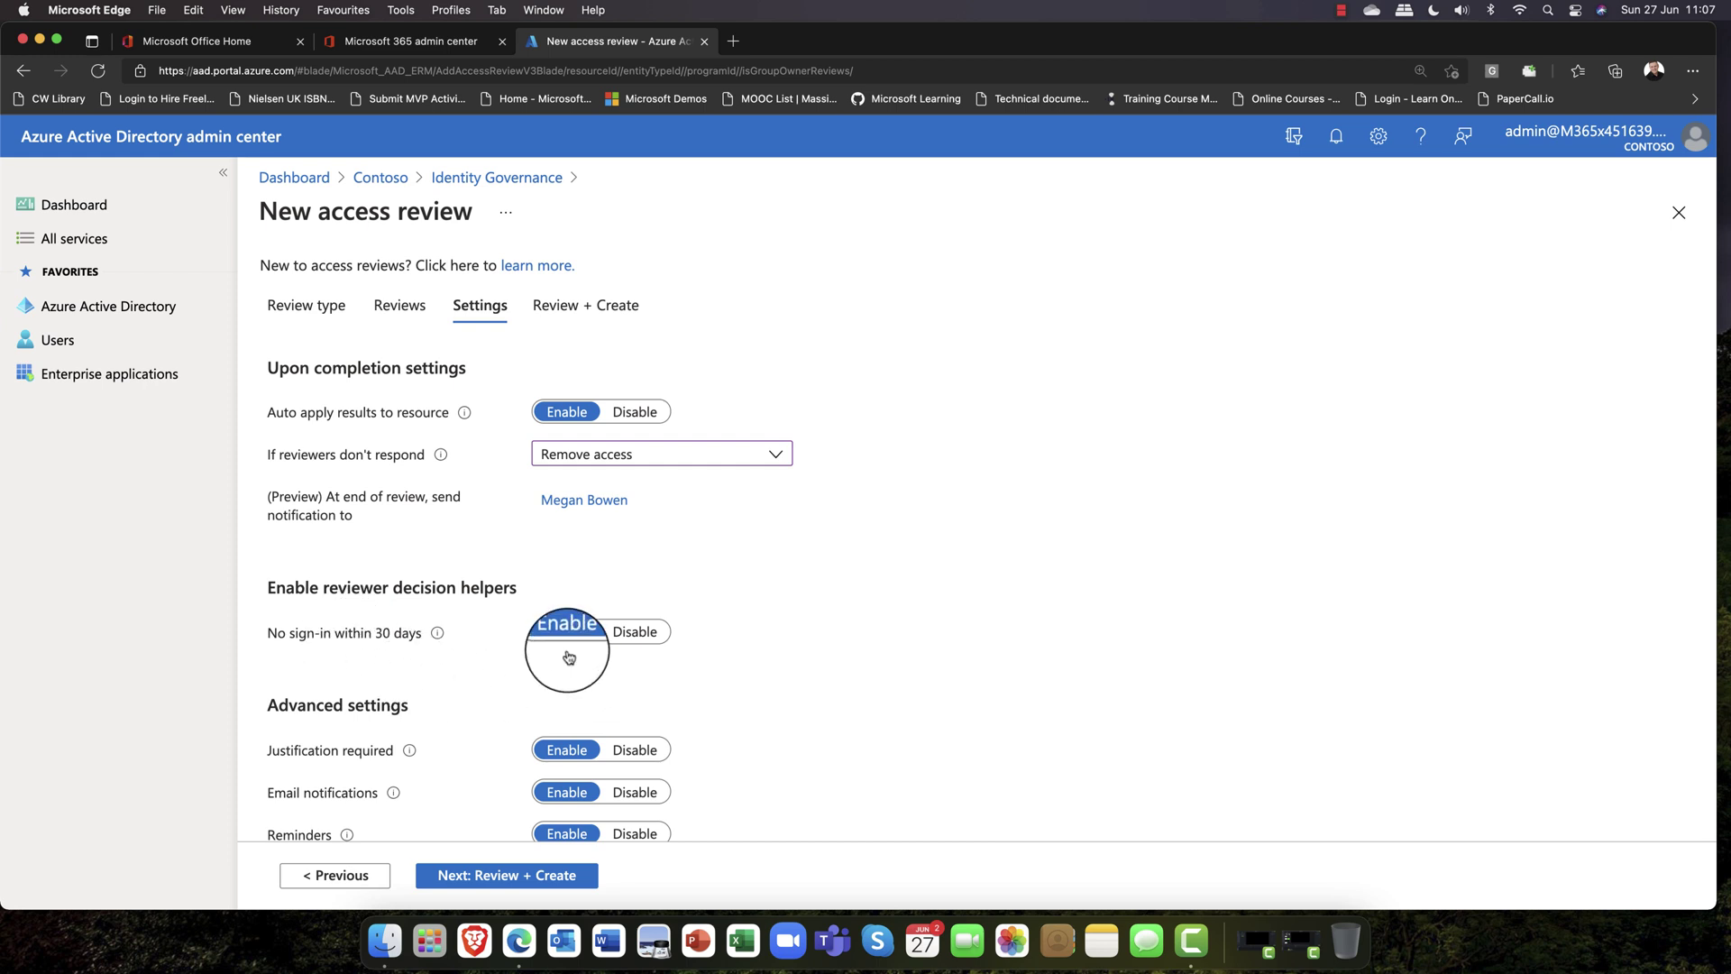
# Step: Continue to the Review + Create stage and name the access review "Guest access REVIEW"
pyautogui.scroll(-1, 603, 638)
pyautogui.scroll(-3, 603, 640)
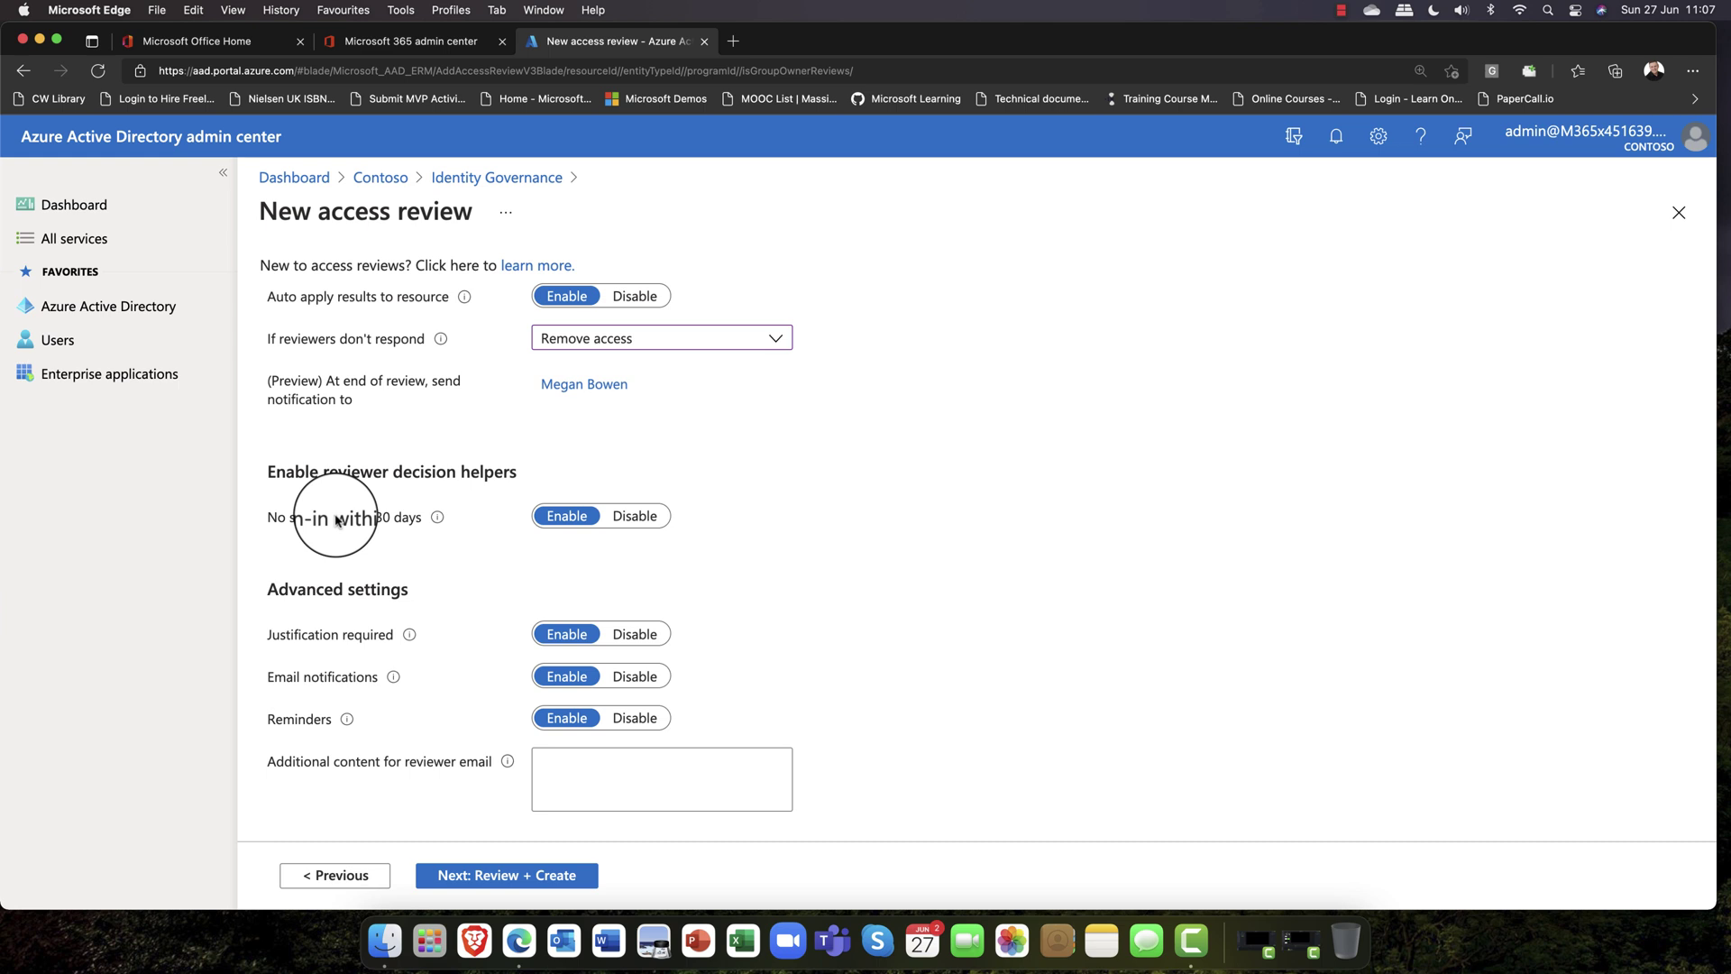
pyautogui.scroll(-1, 336, 521)
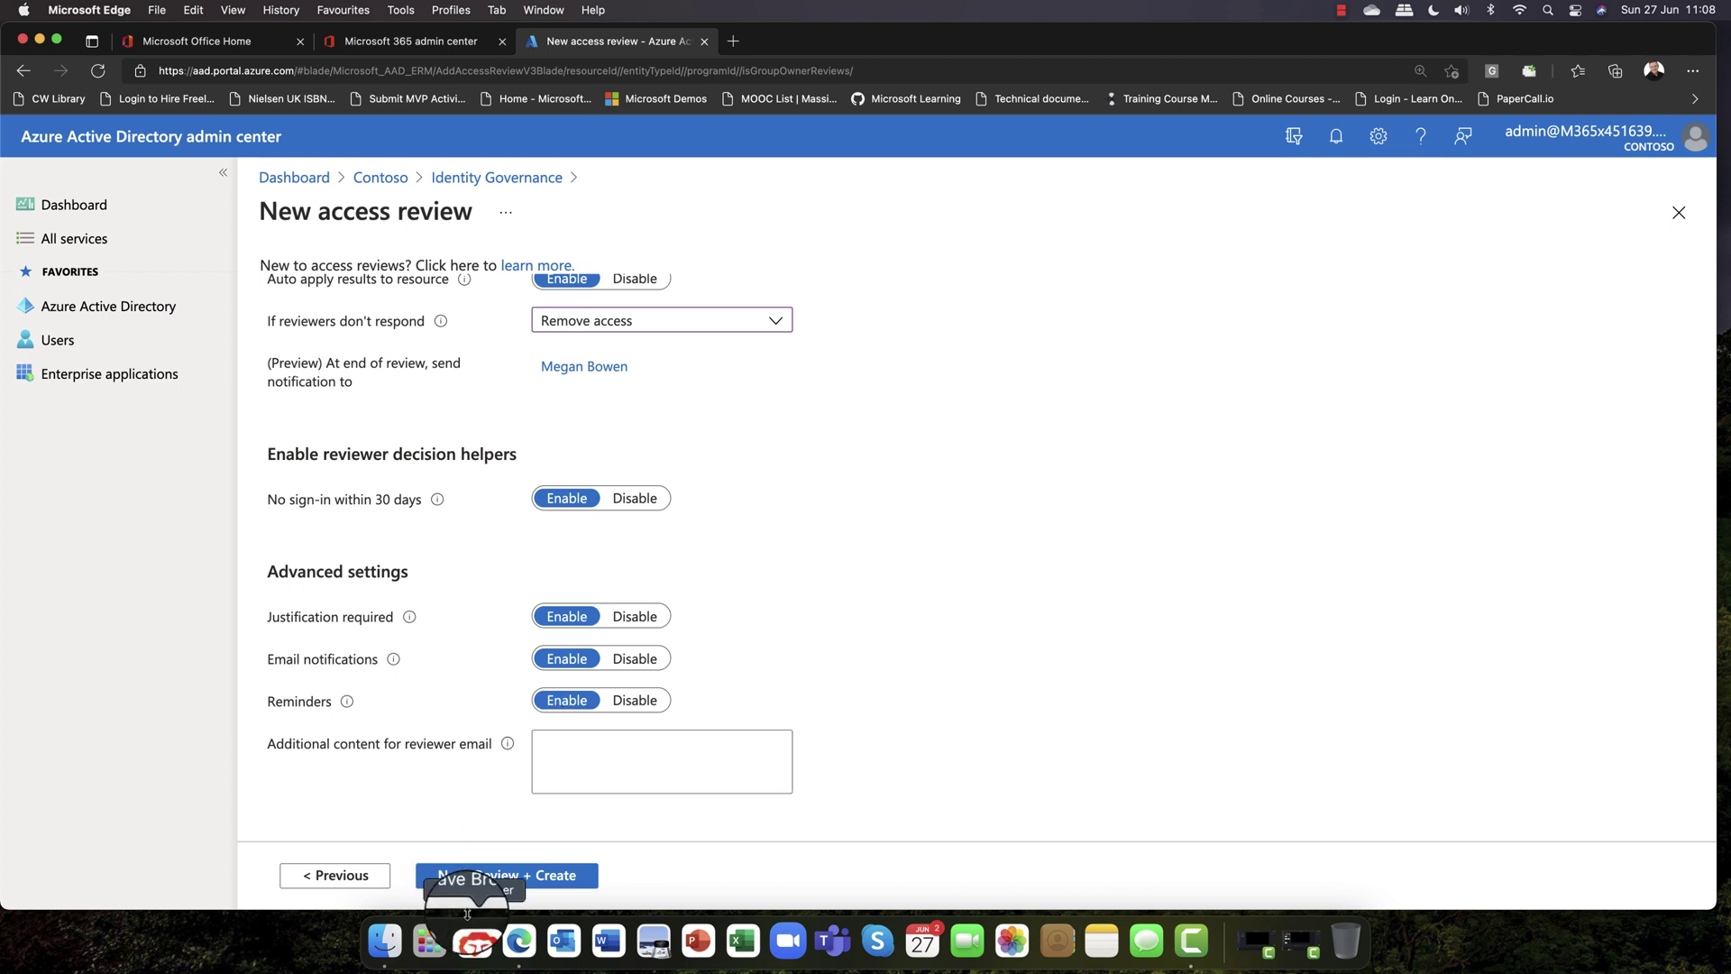
pyautogui.click(502, 881)
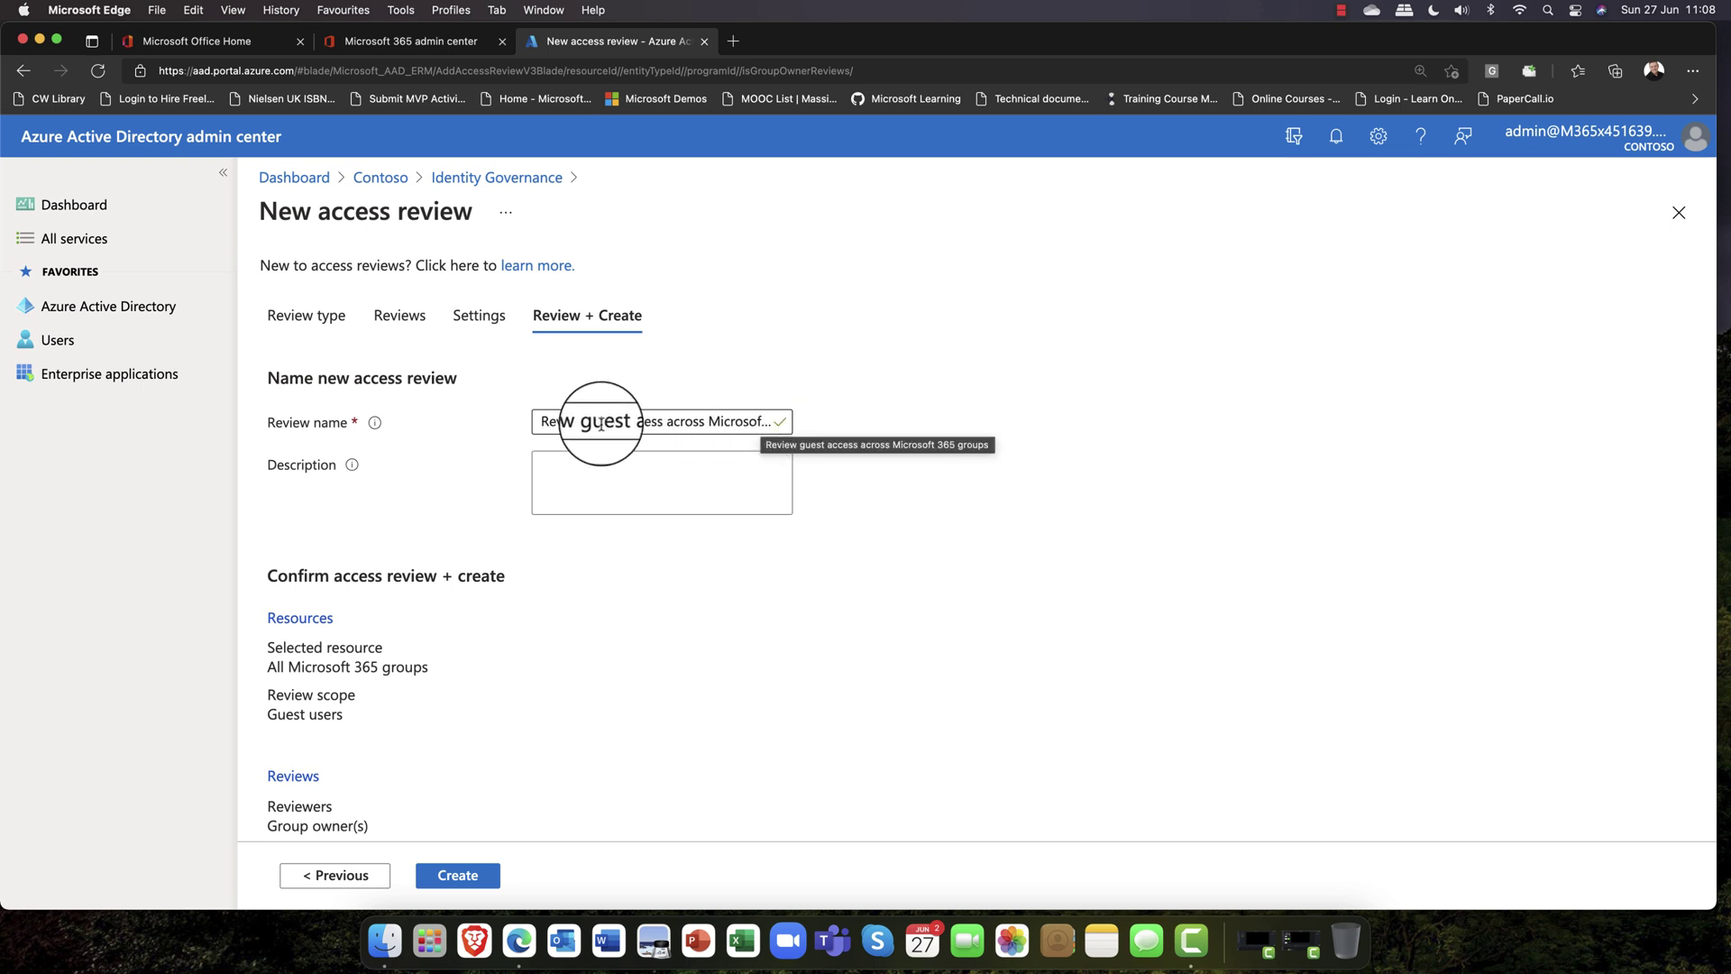
pyautogui.moveTo(579, 424); pyautogui.dragTo(541, 421)
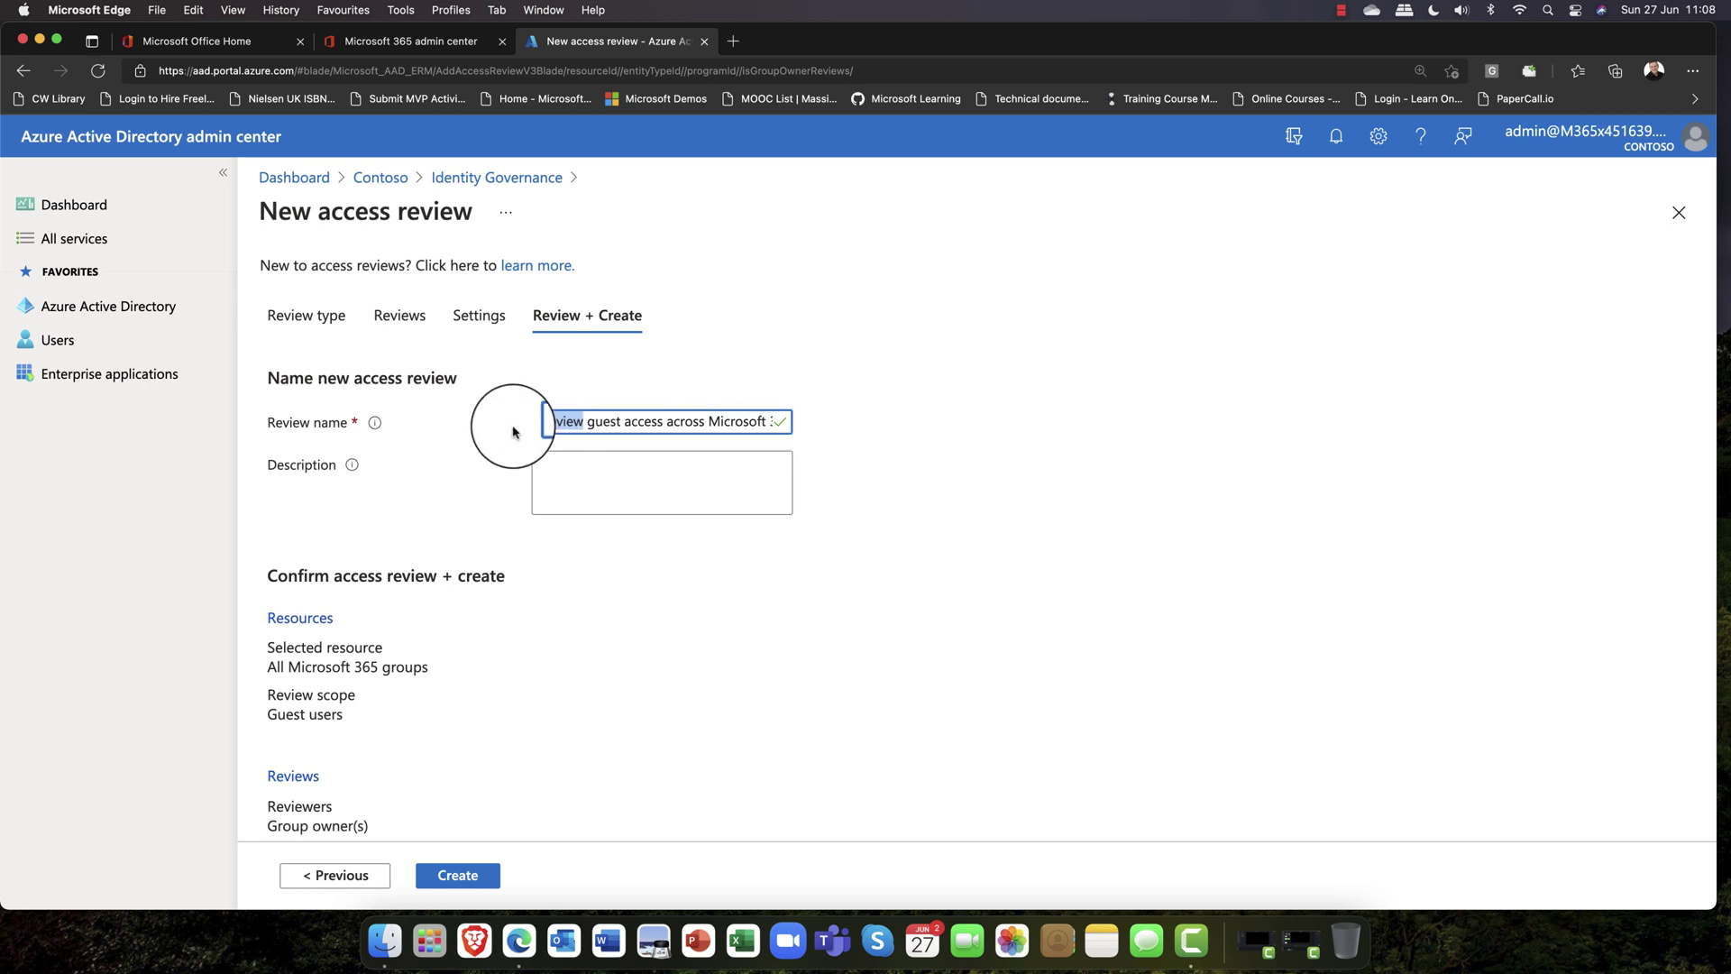
pyautogui.press('BackSpace')
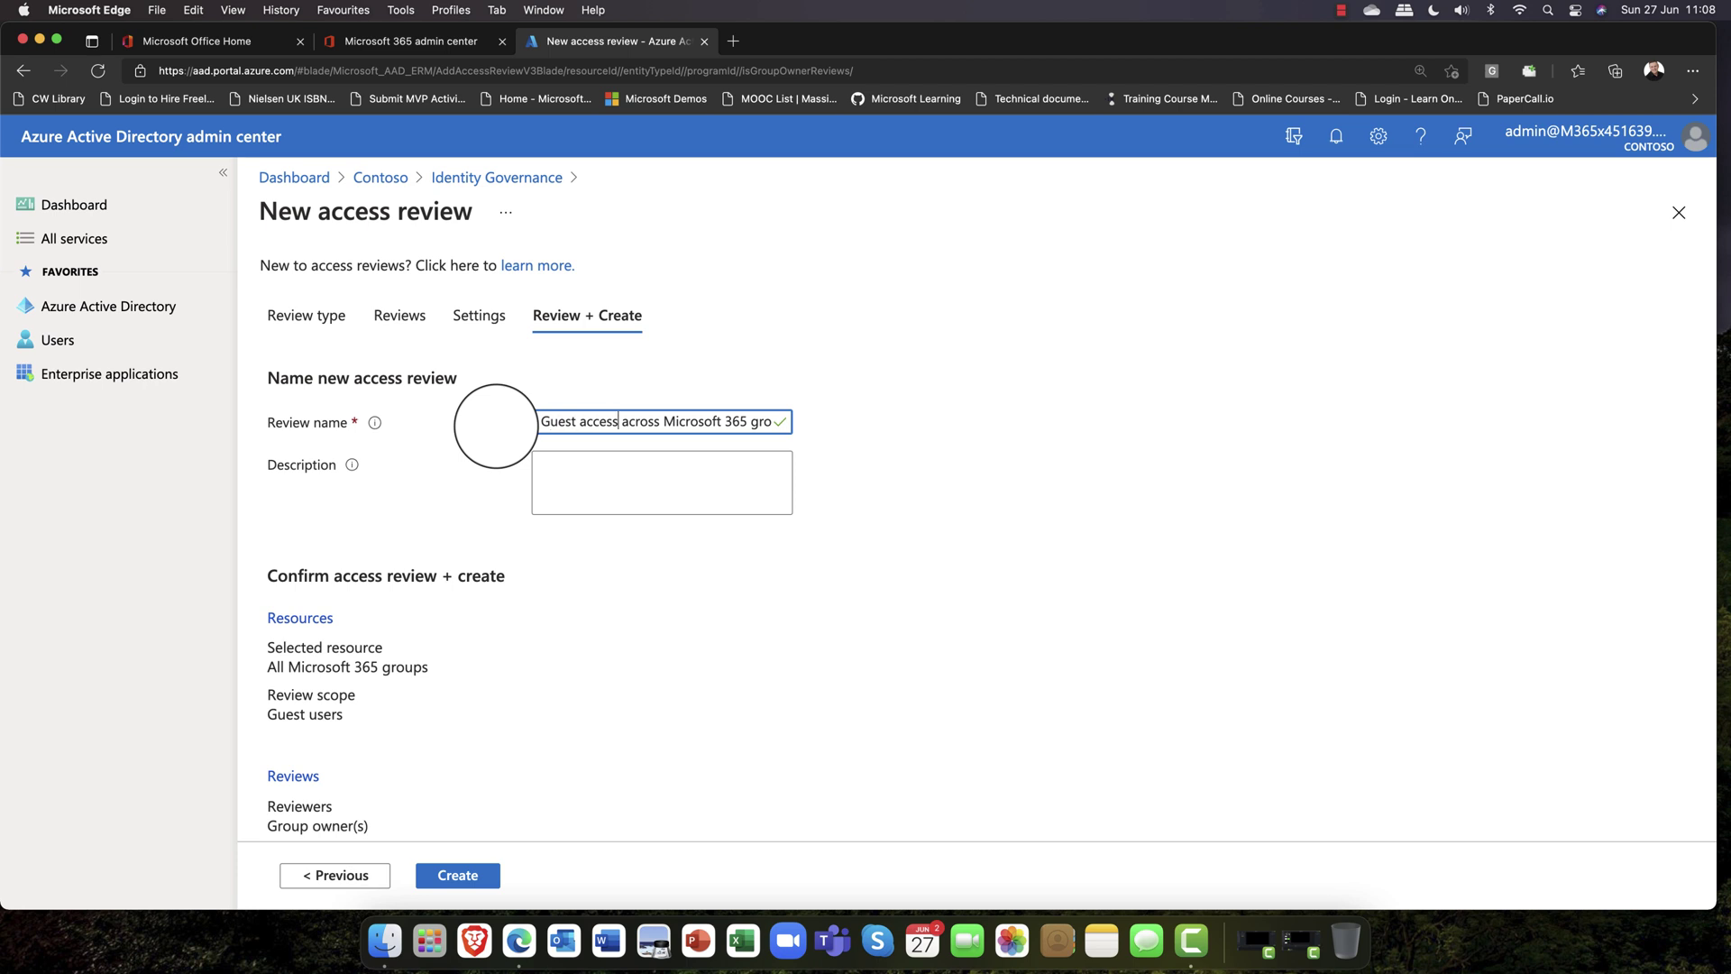
pyautogui.write('REVIEW')
pyautogui.click(602, 474)
# Step: Create the access review after checking its summary, and open the access reviews overview
pyautogui.scroll(-5, 532, 568)
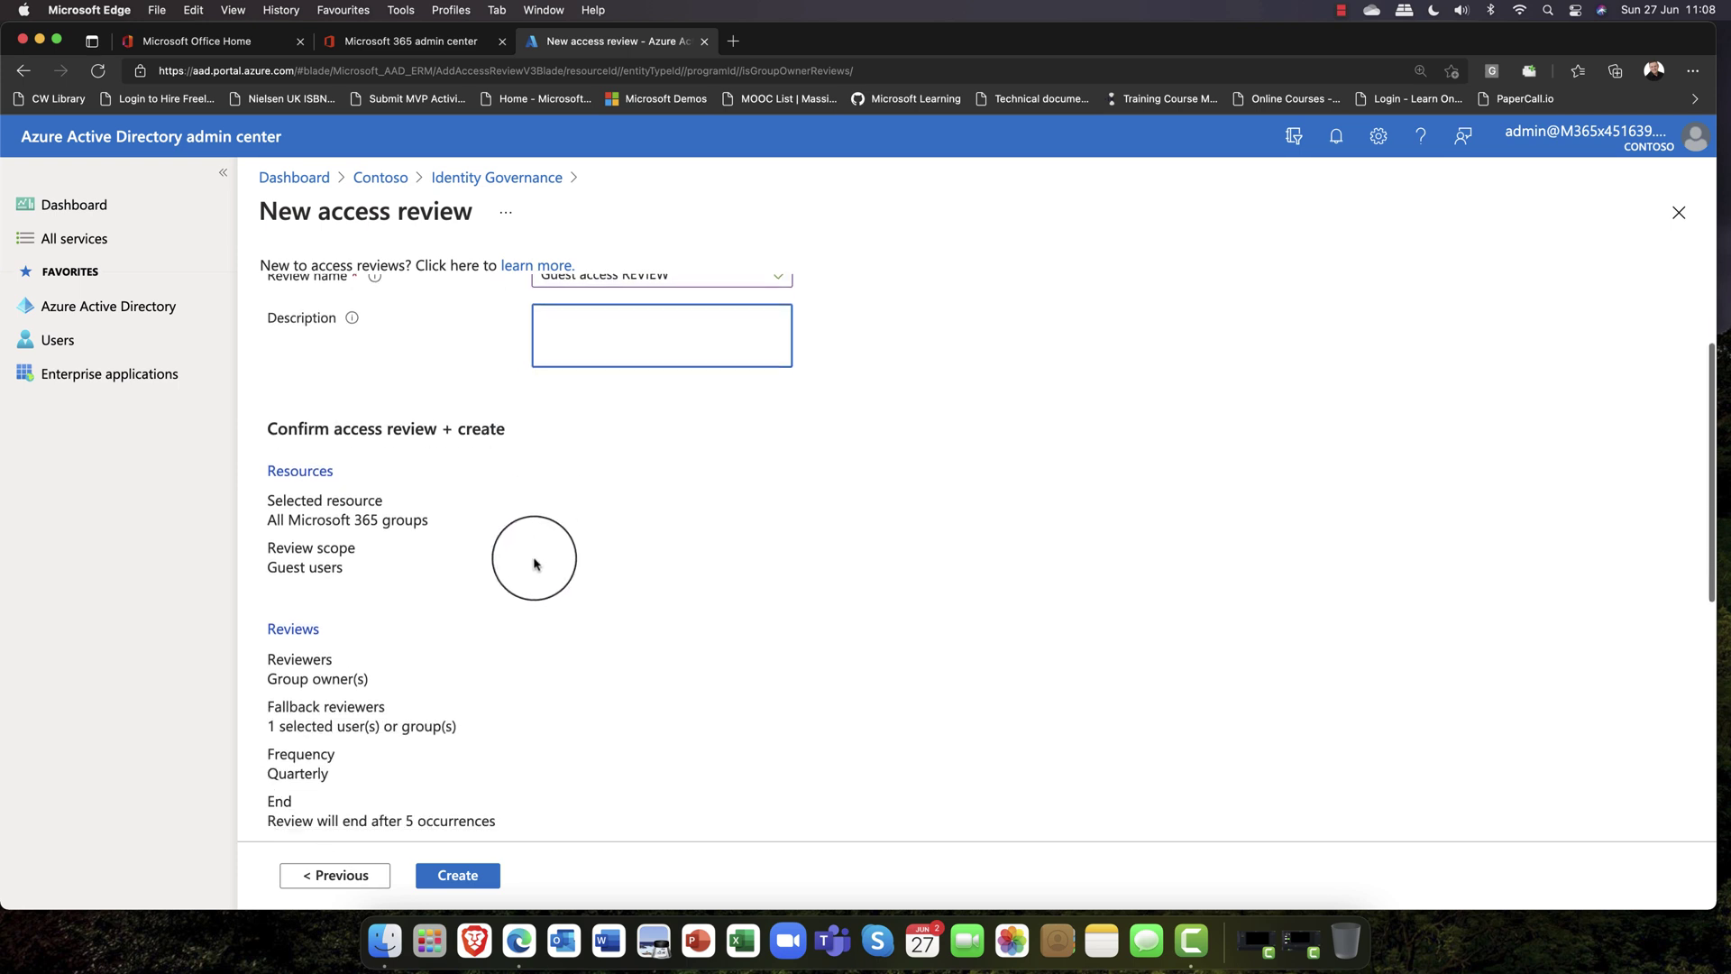
pyautogui.scroll(-9, 460, 465)
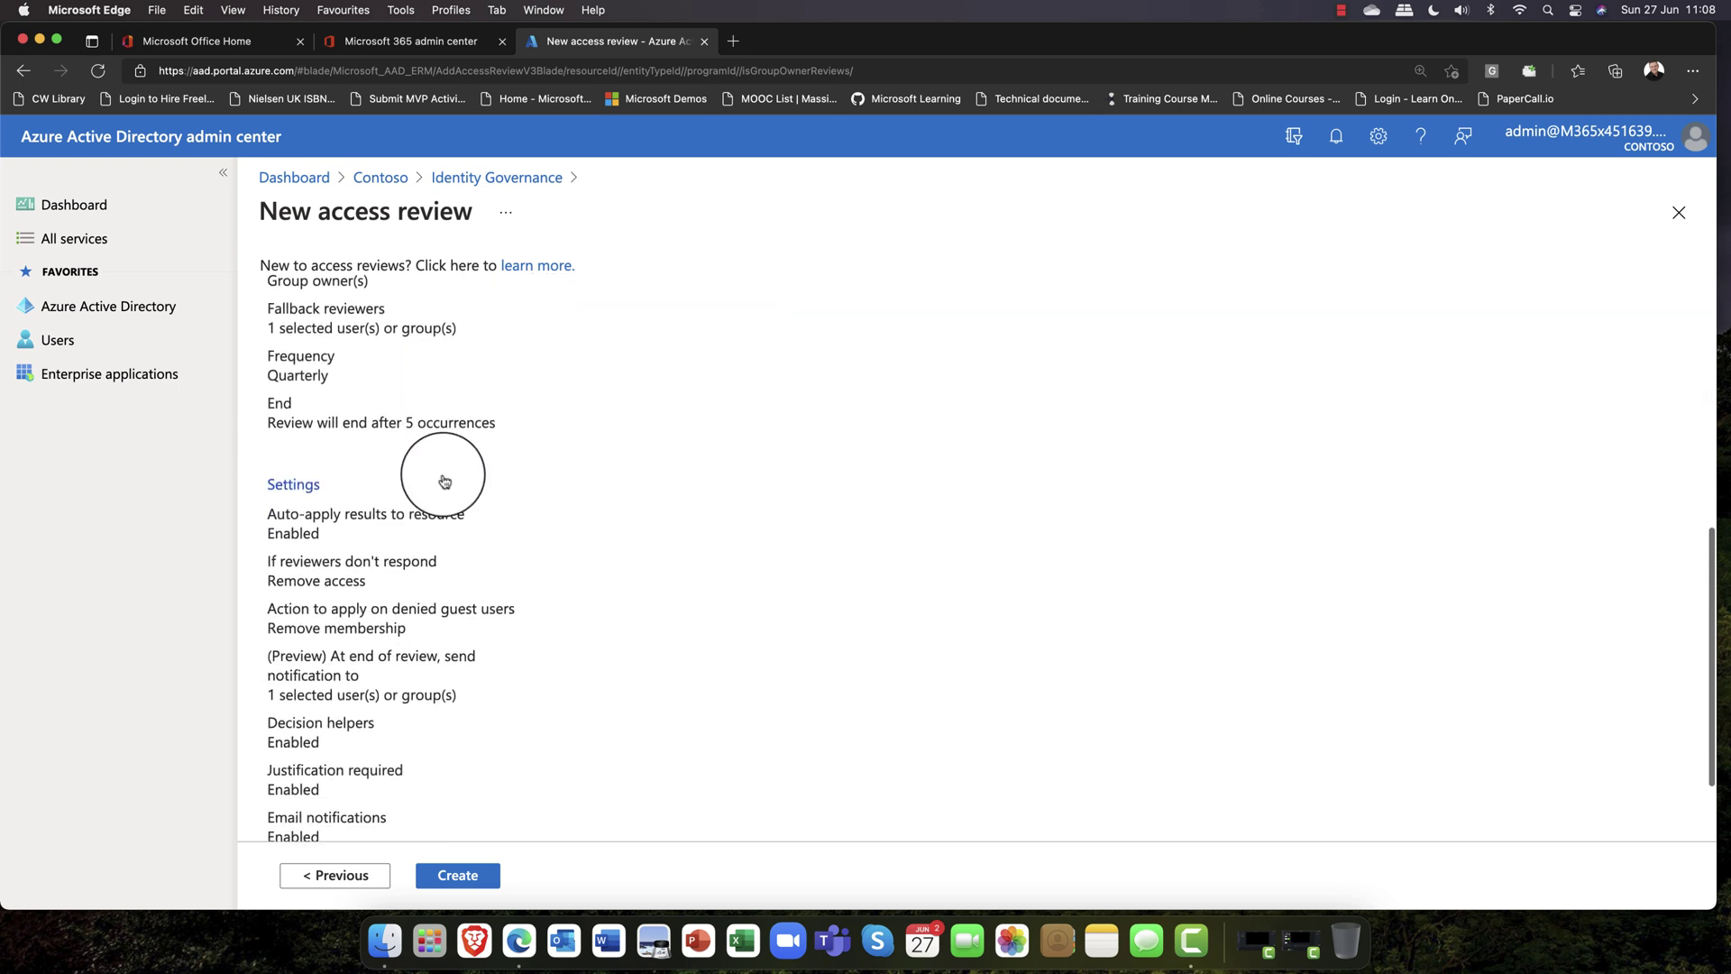
pyautogui.scroll(14, 439, 487)
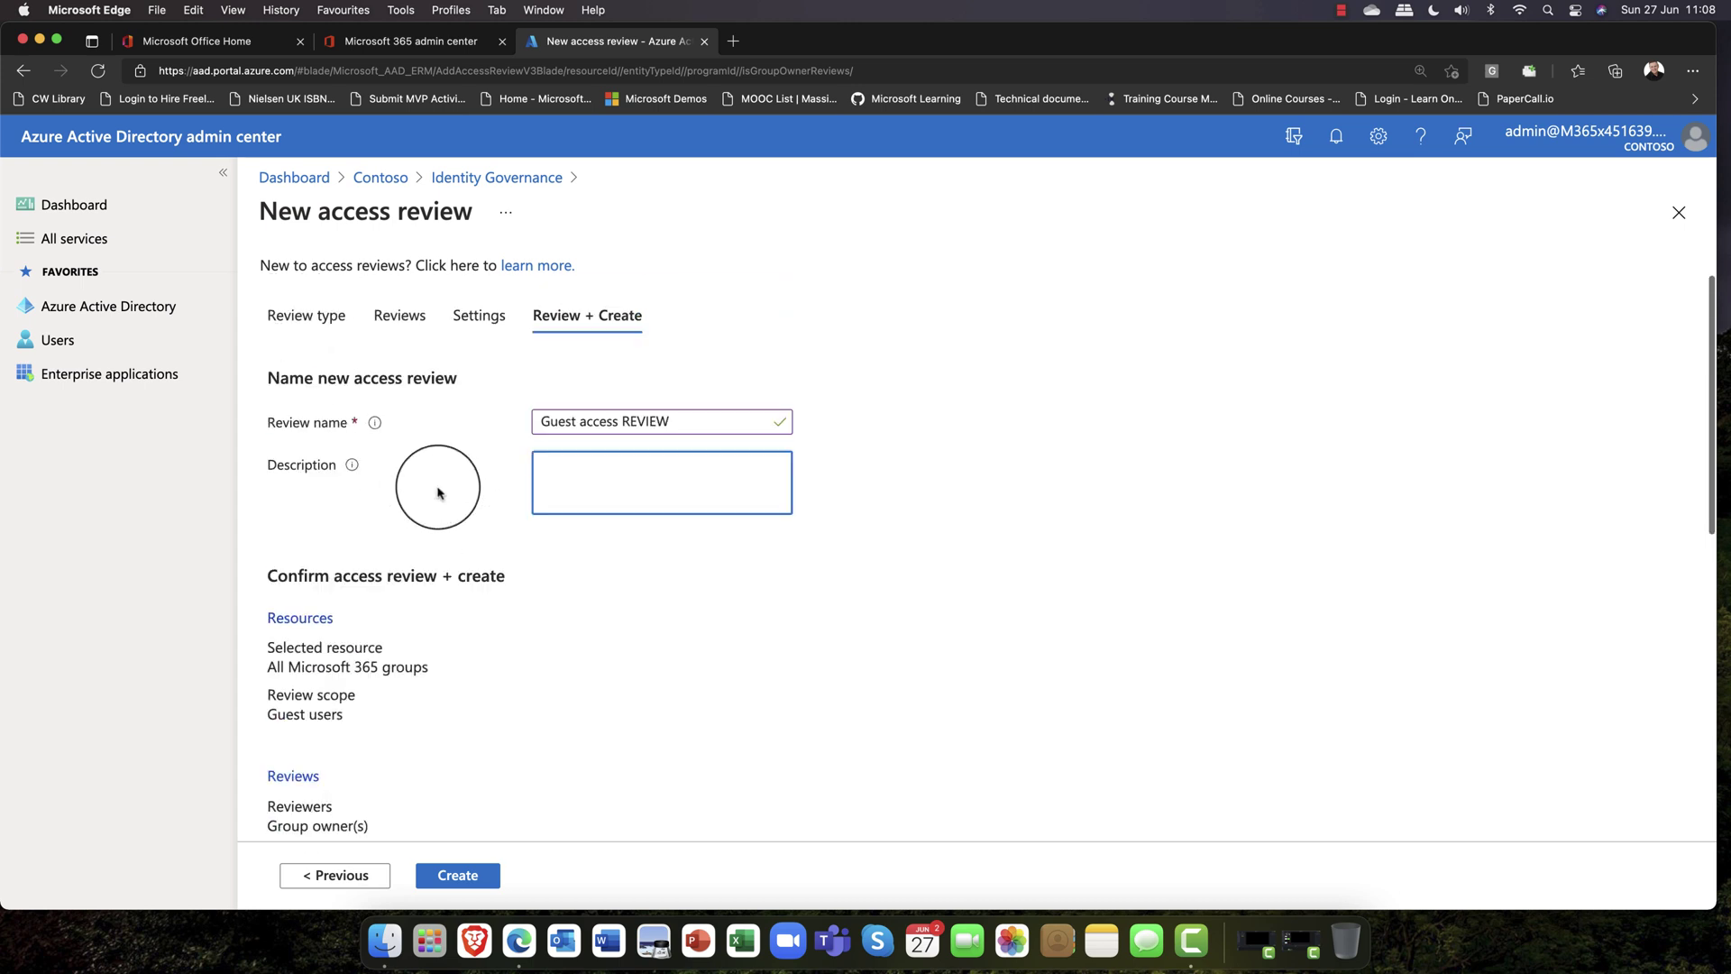
pyautogui.click(483, 875)
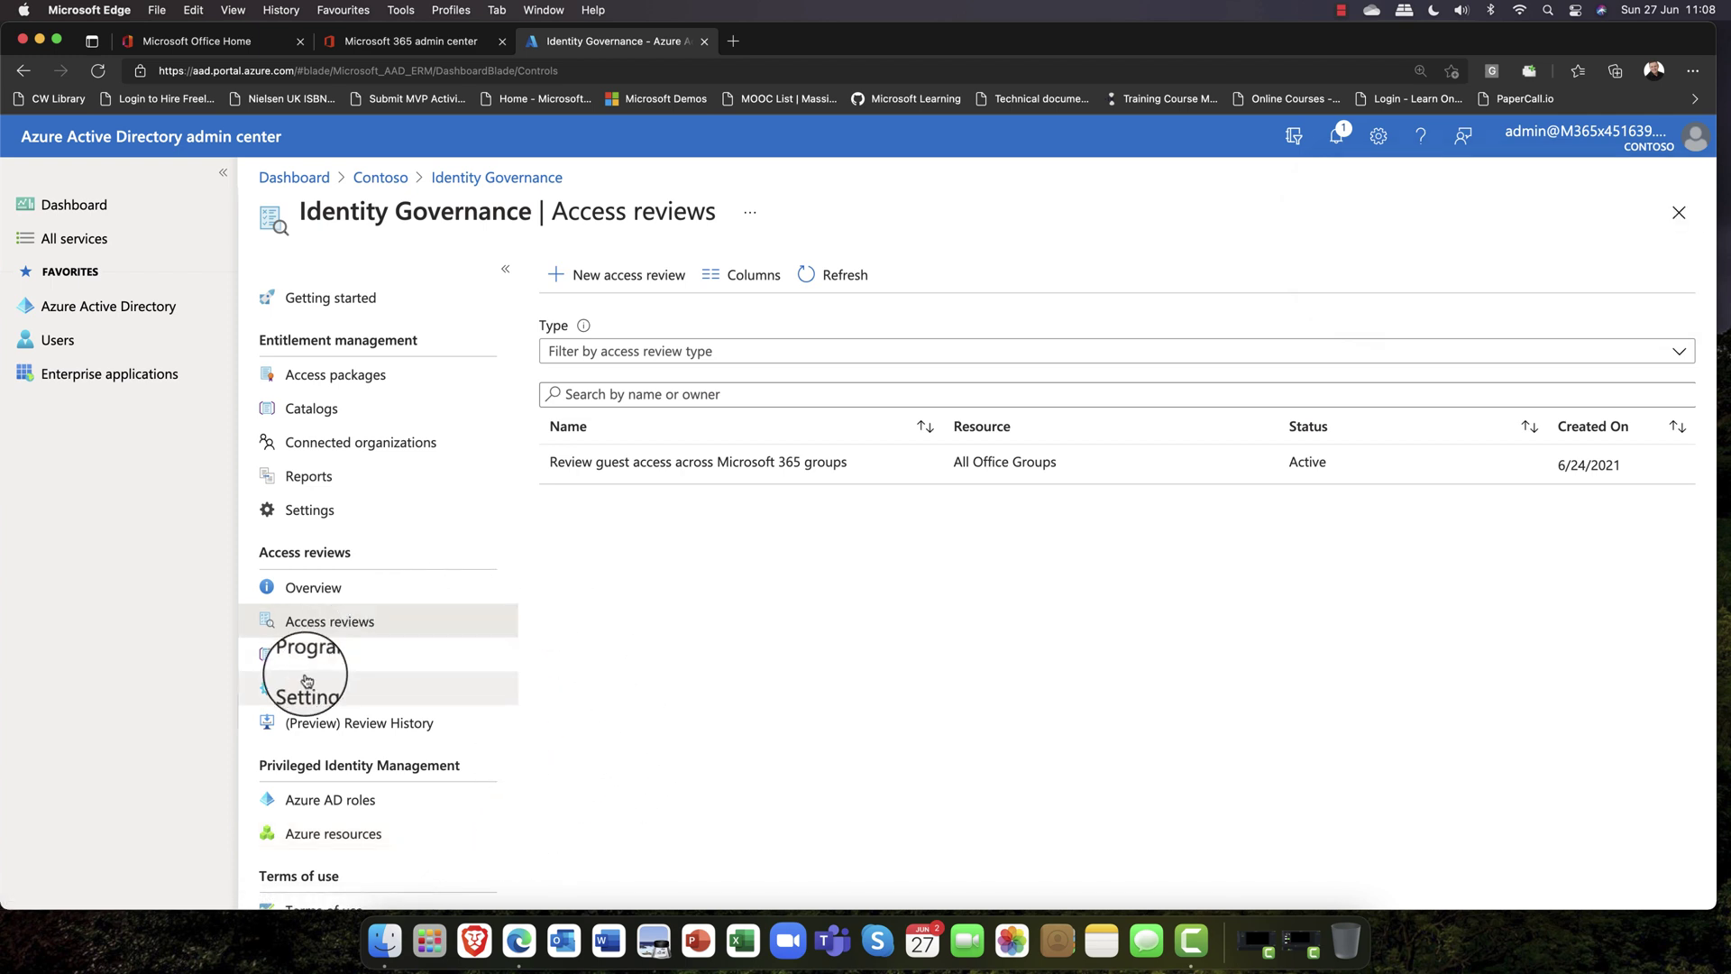
pyautogui.click(299, 588)
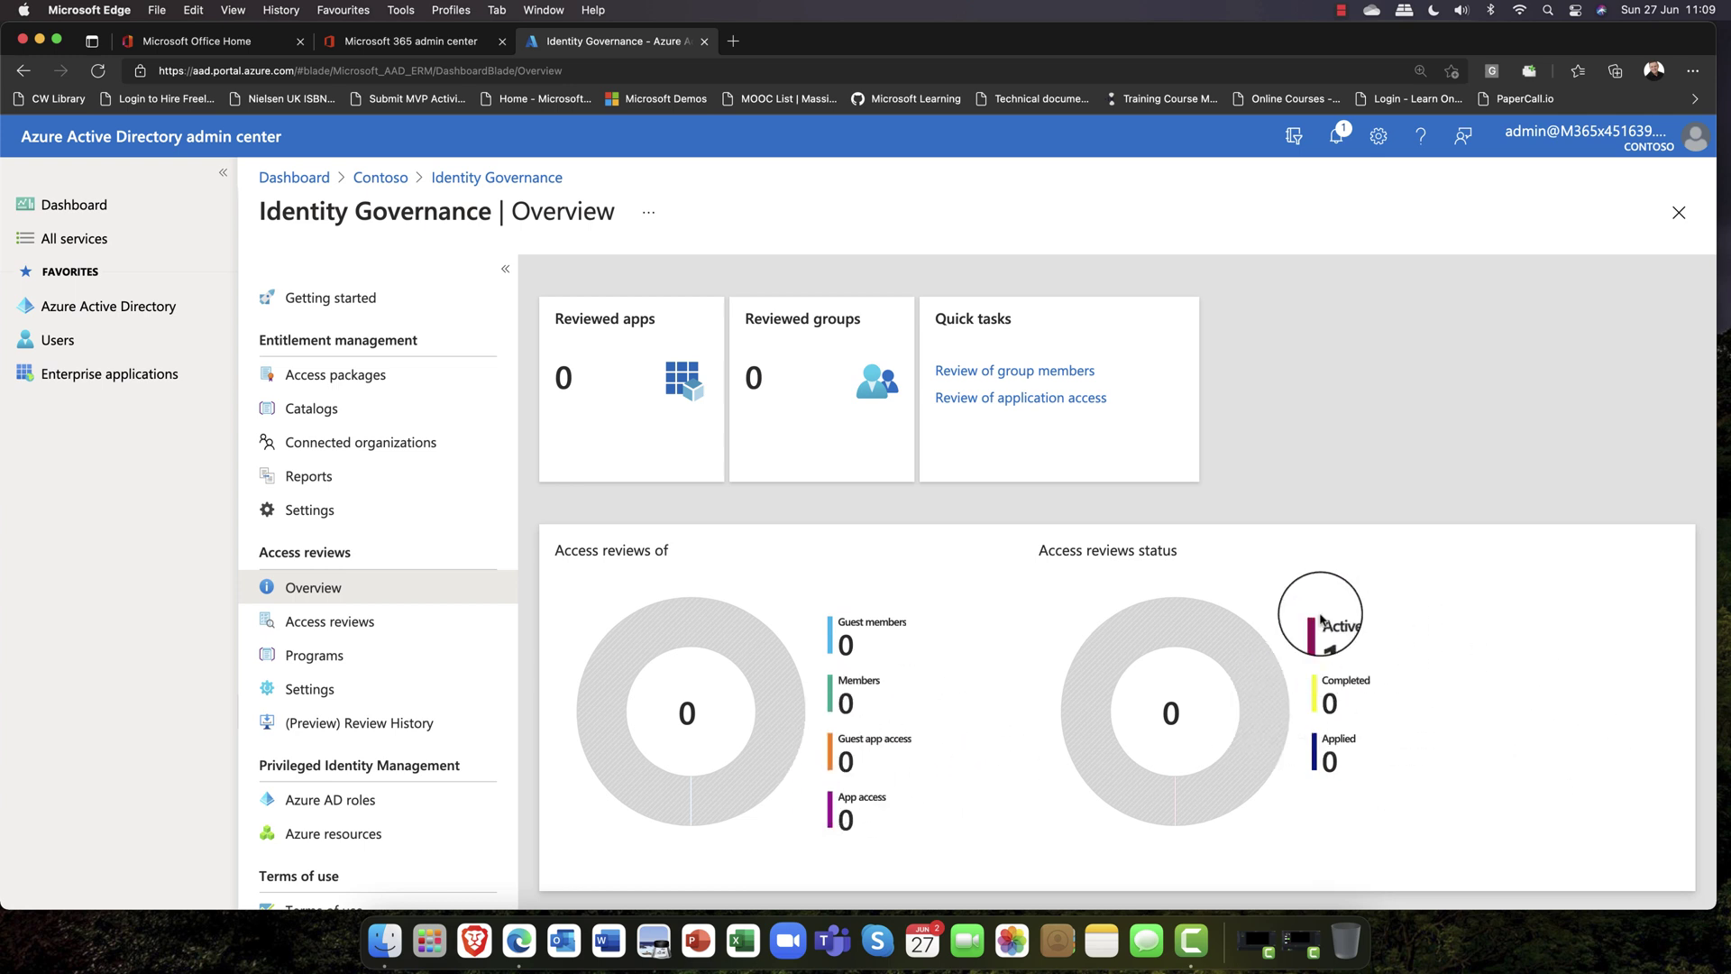
pyautogui.moveTo(1281, 617)
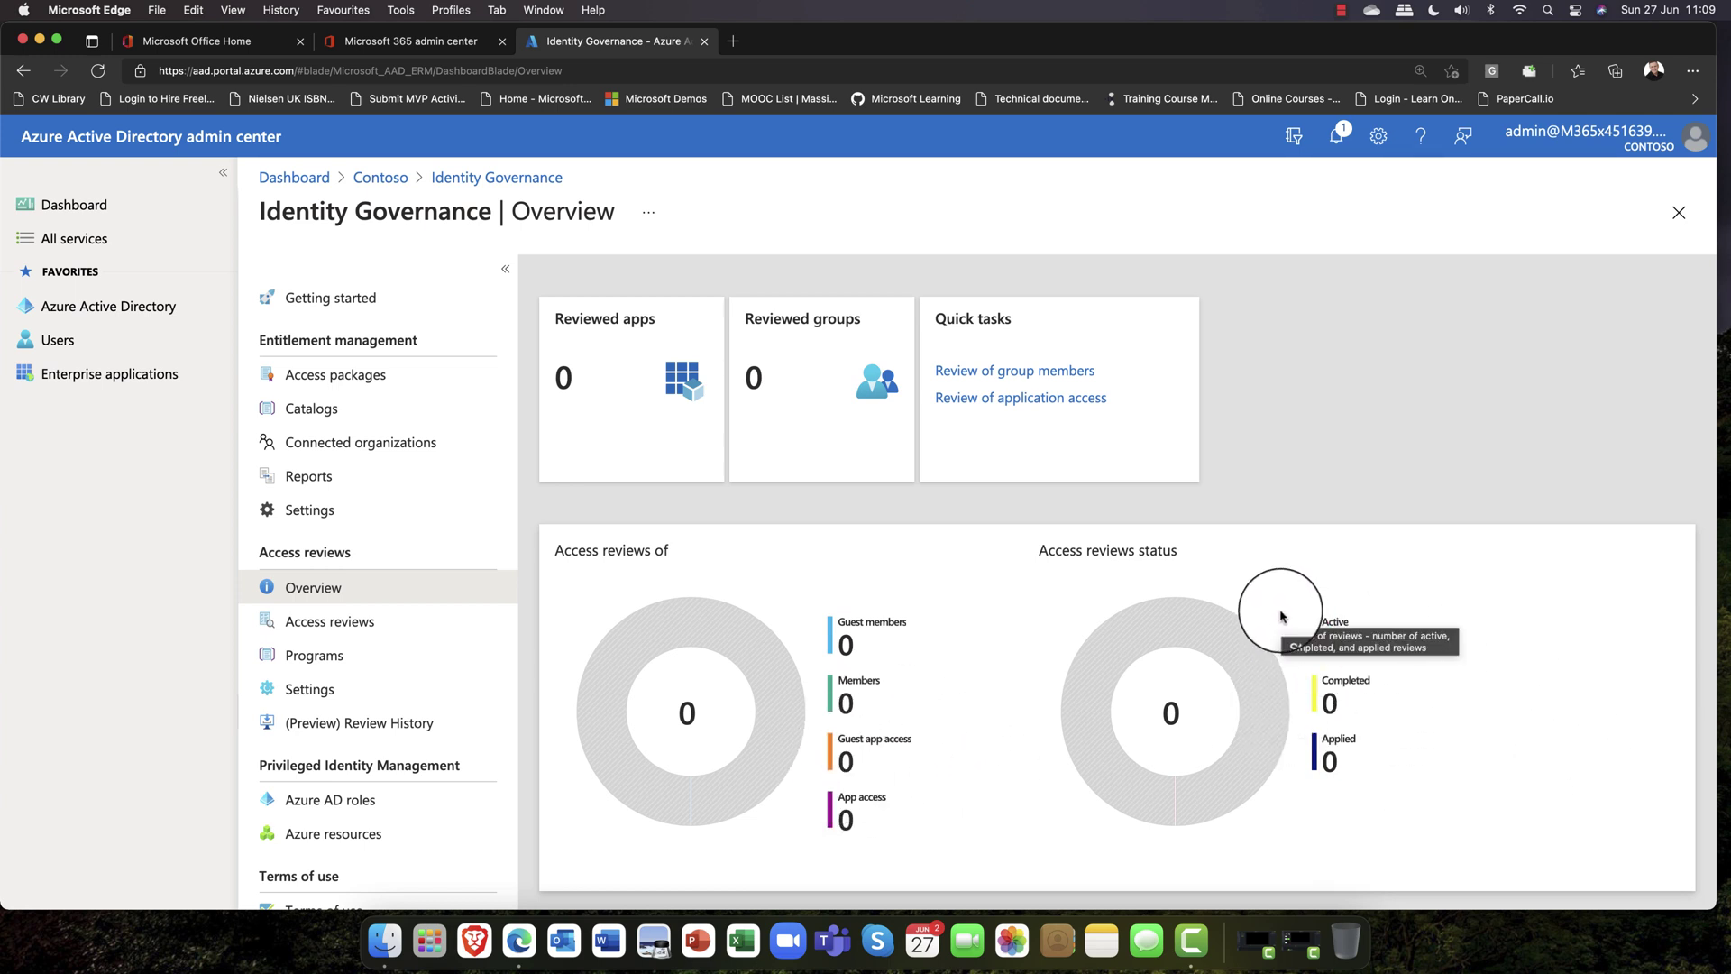